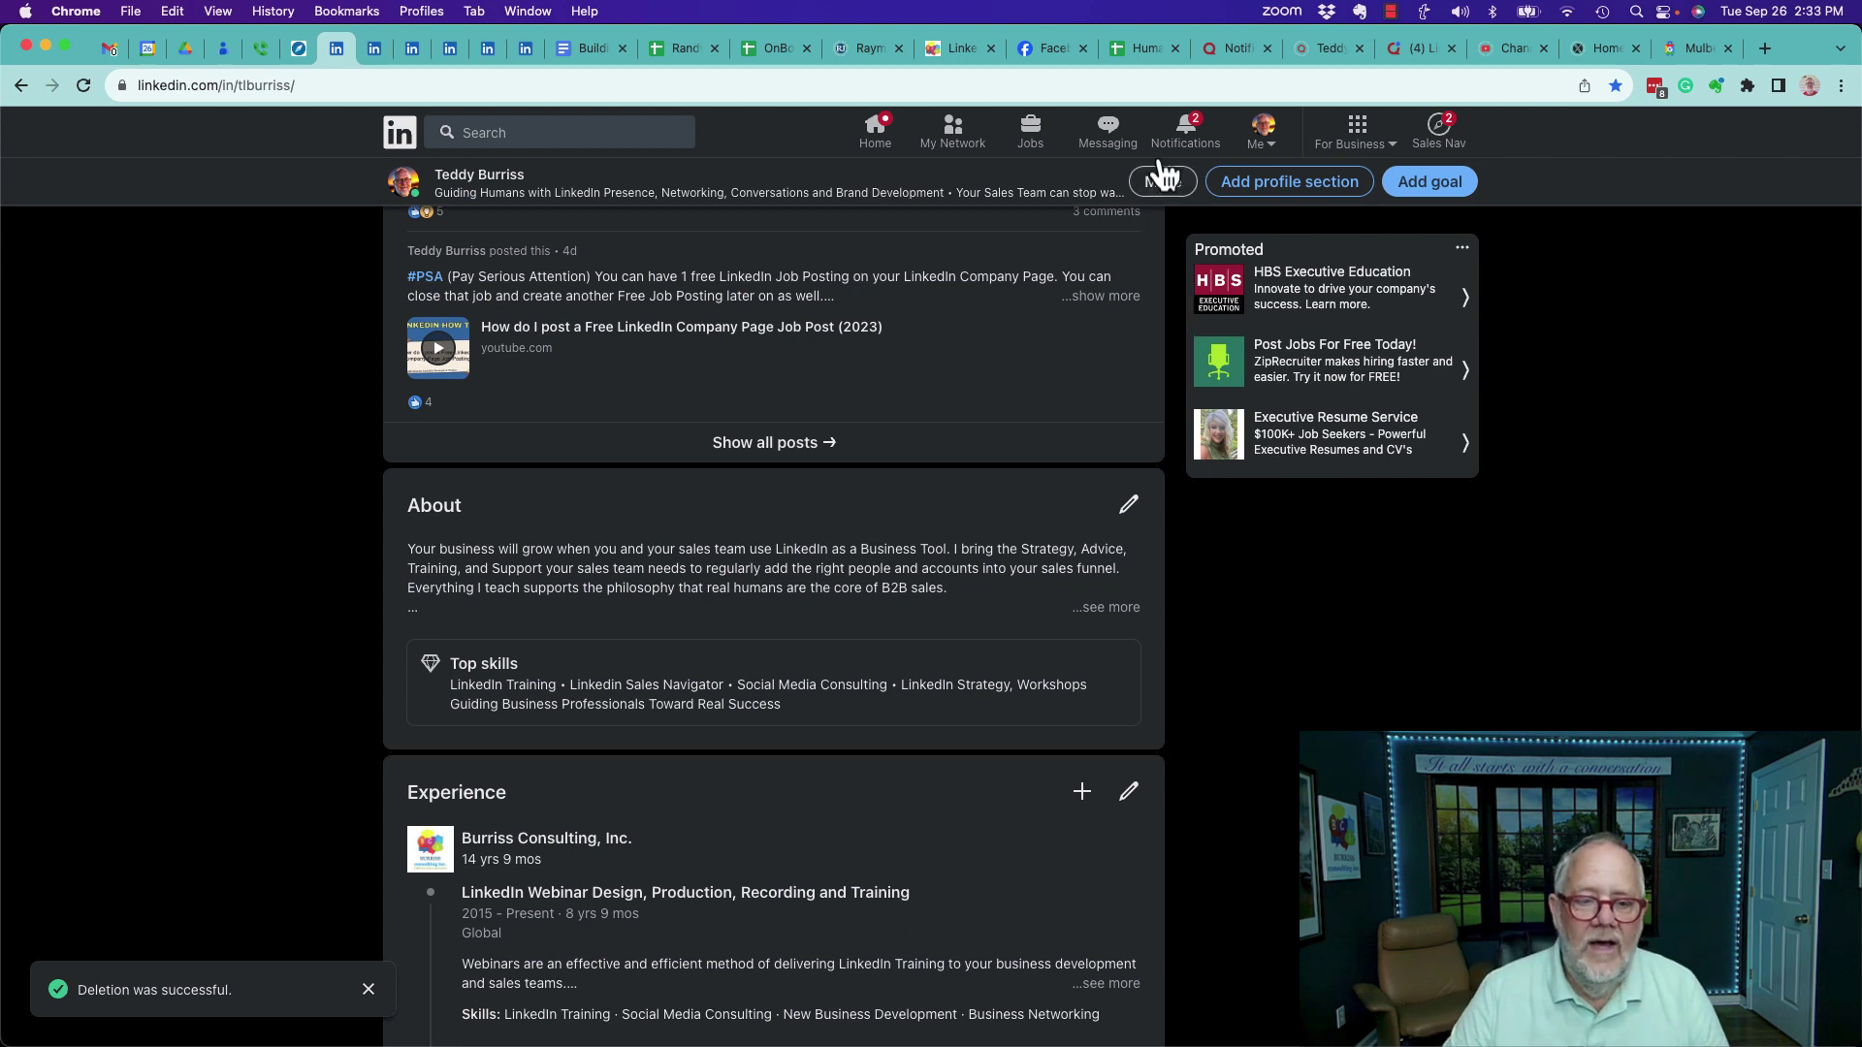
# Start a new entry in the profile's Volunteering section with SCORE Mentors NC Piedmont Triad as the organization.
pyautogui.click(368, 990)
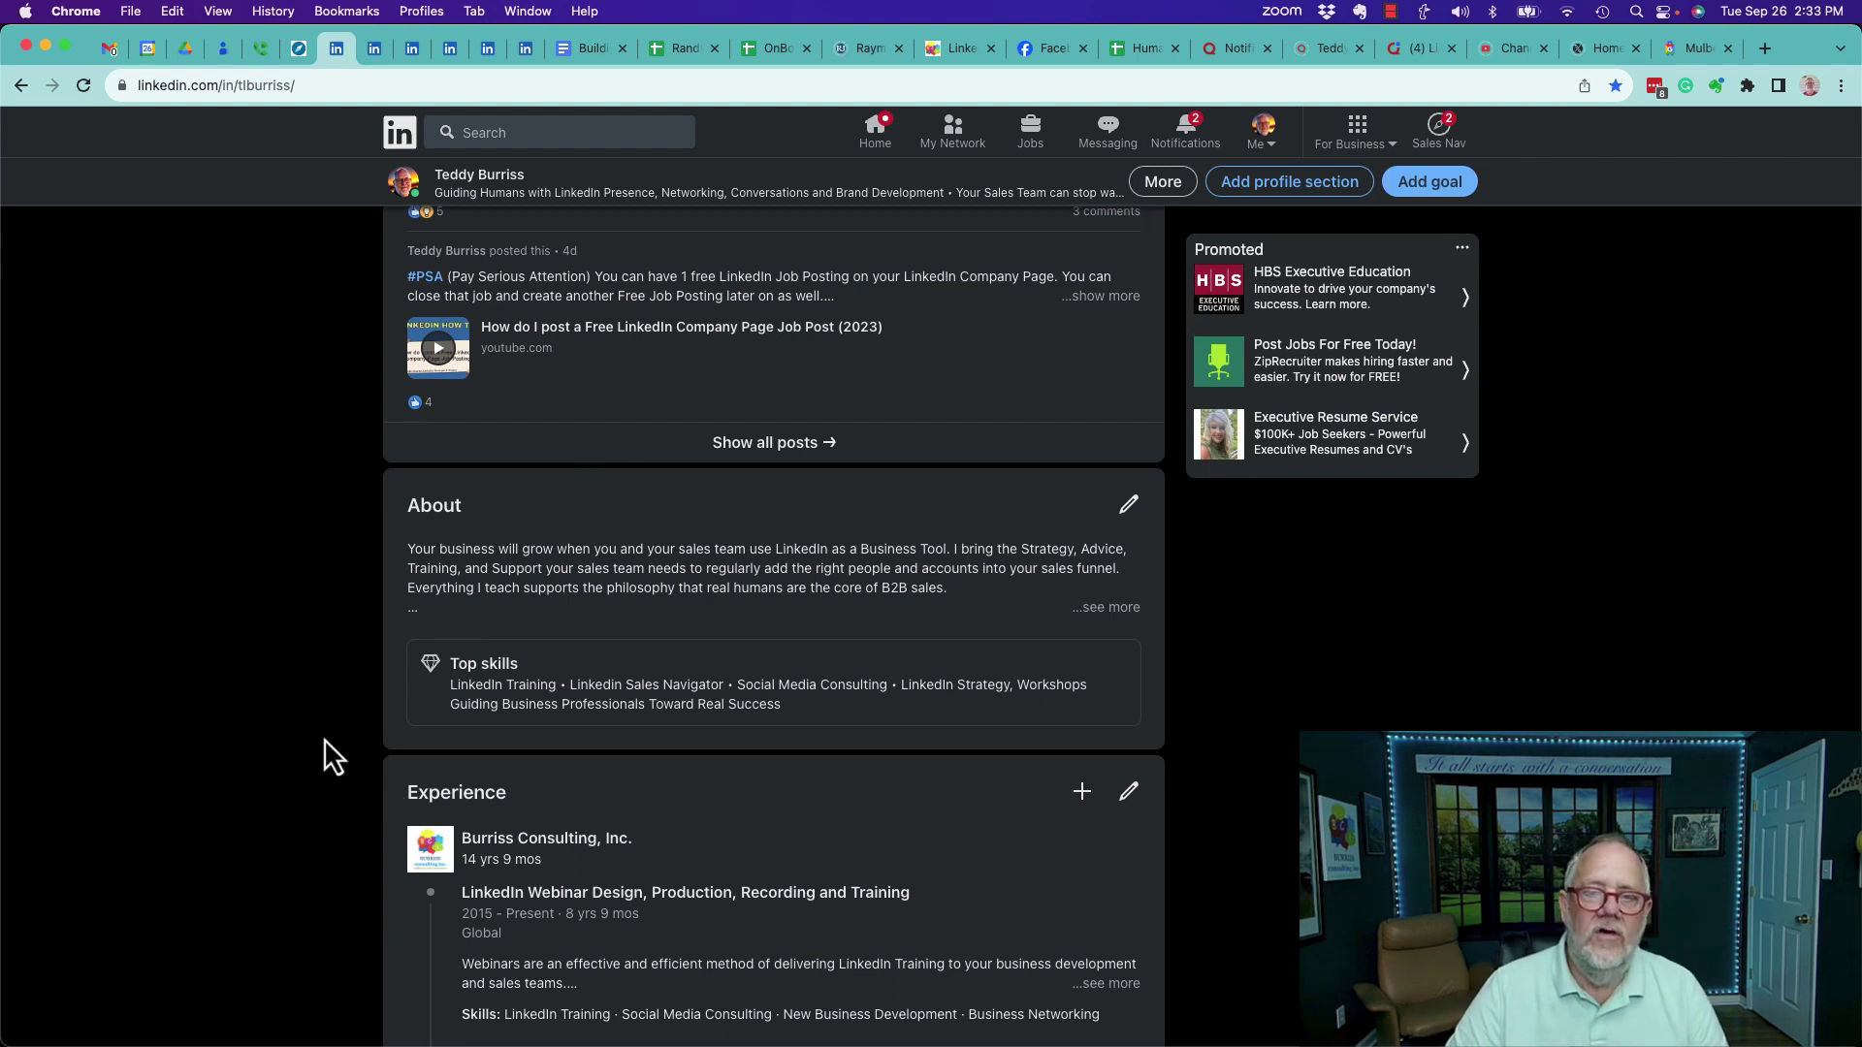
pyautogui.scroll(-15, 323, 739)
pyautogui.scroll(-8, 324, 737)
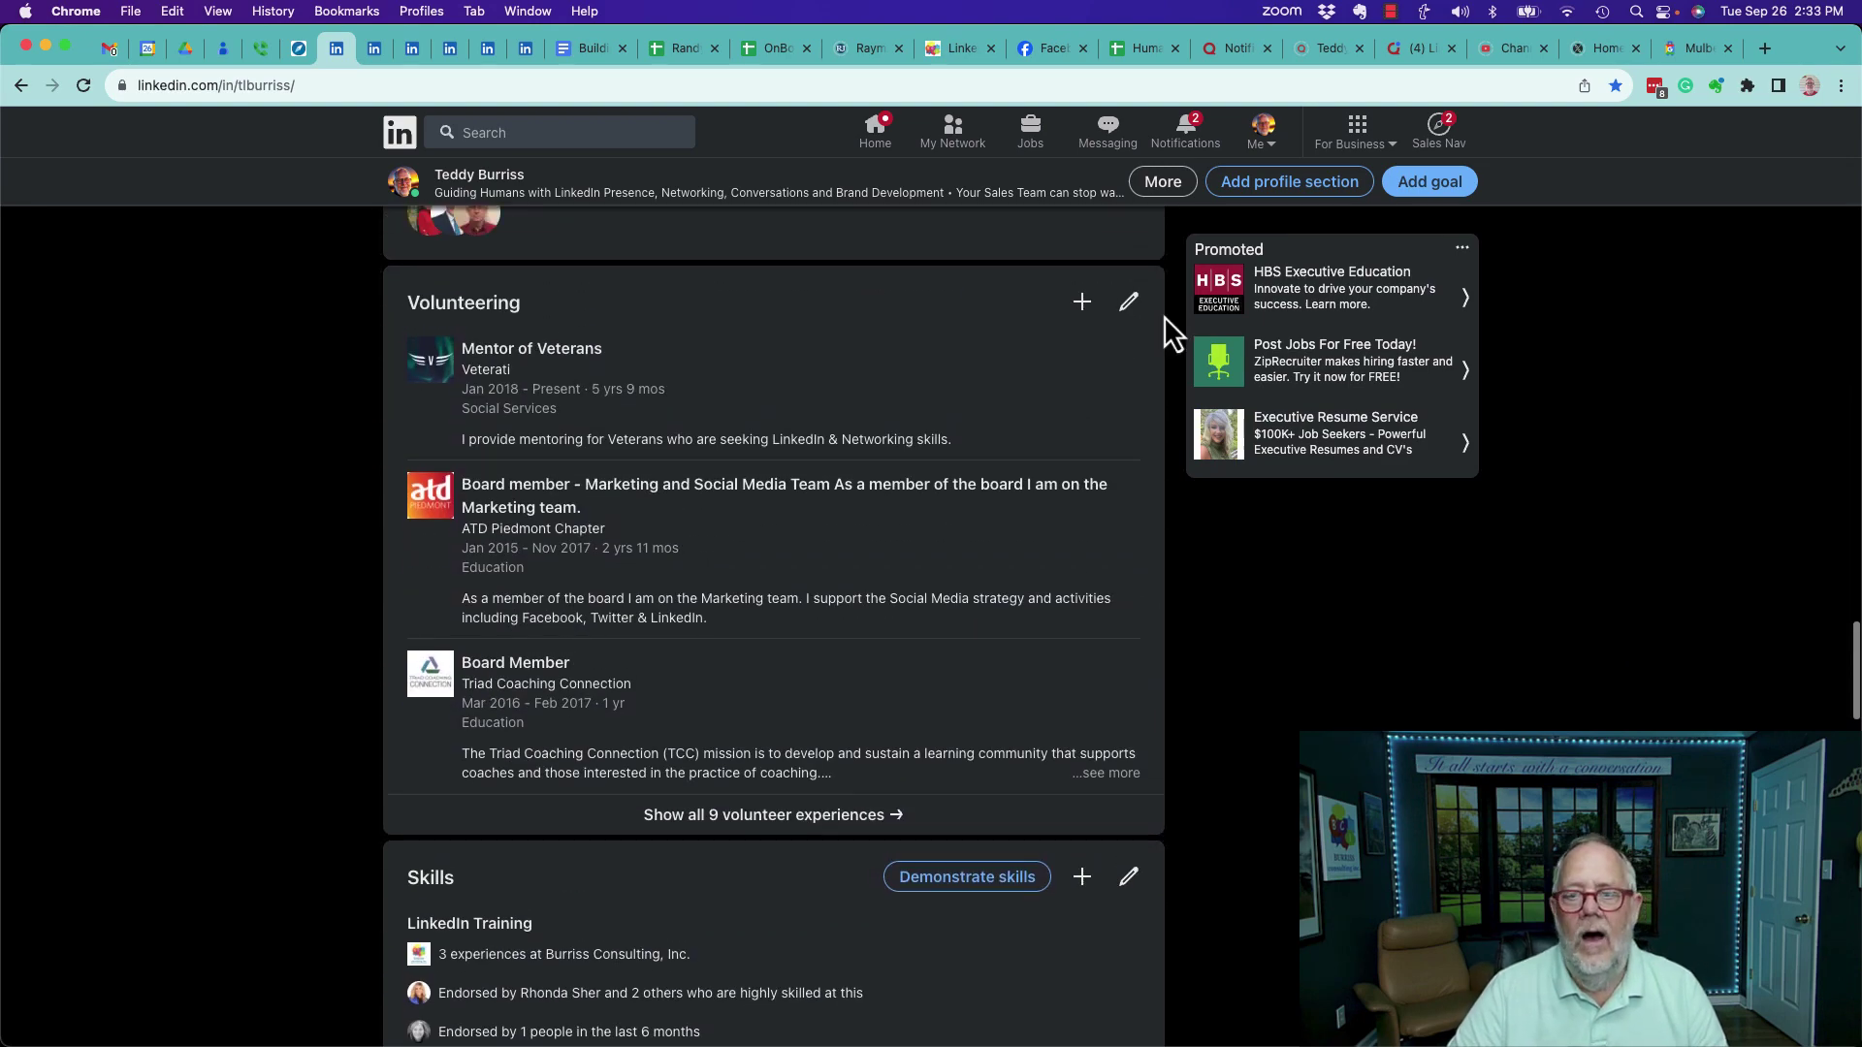
pyautogui.click(1082, 302)
pyautogui.click(699, 304)
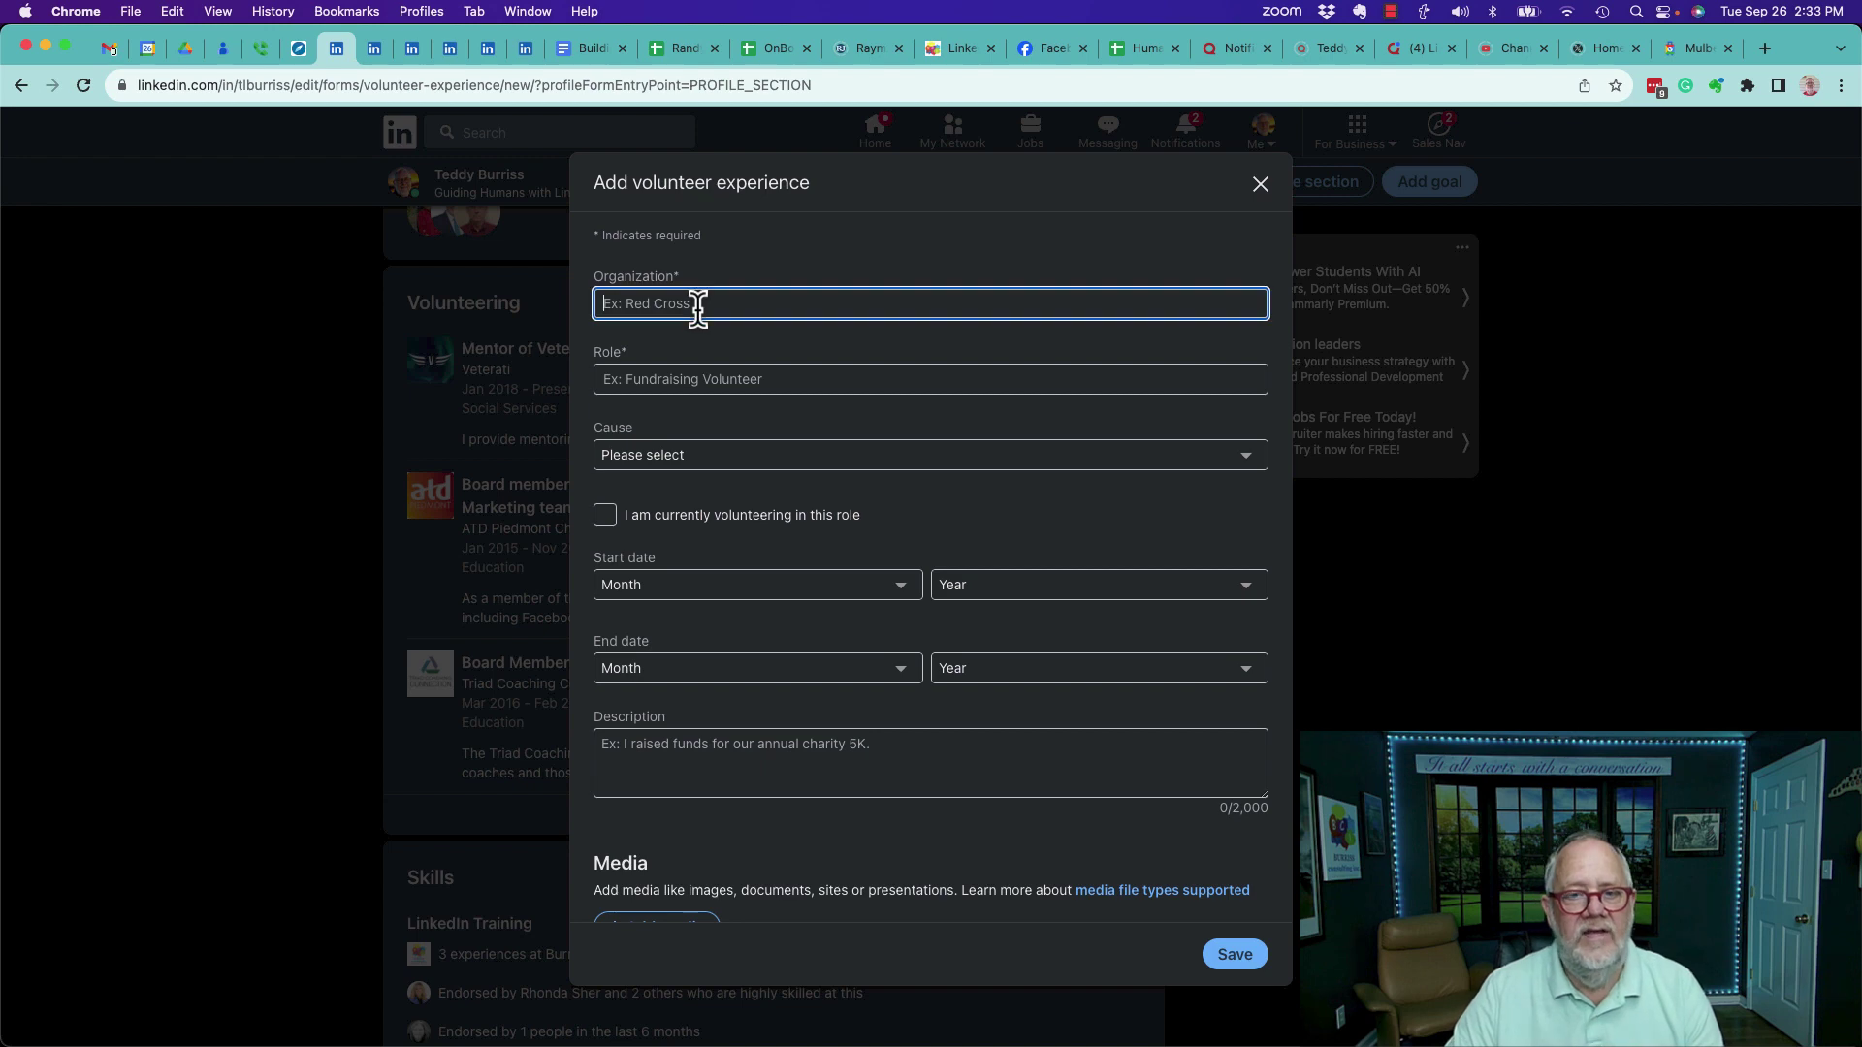
pyautogui.write('Score ')
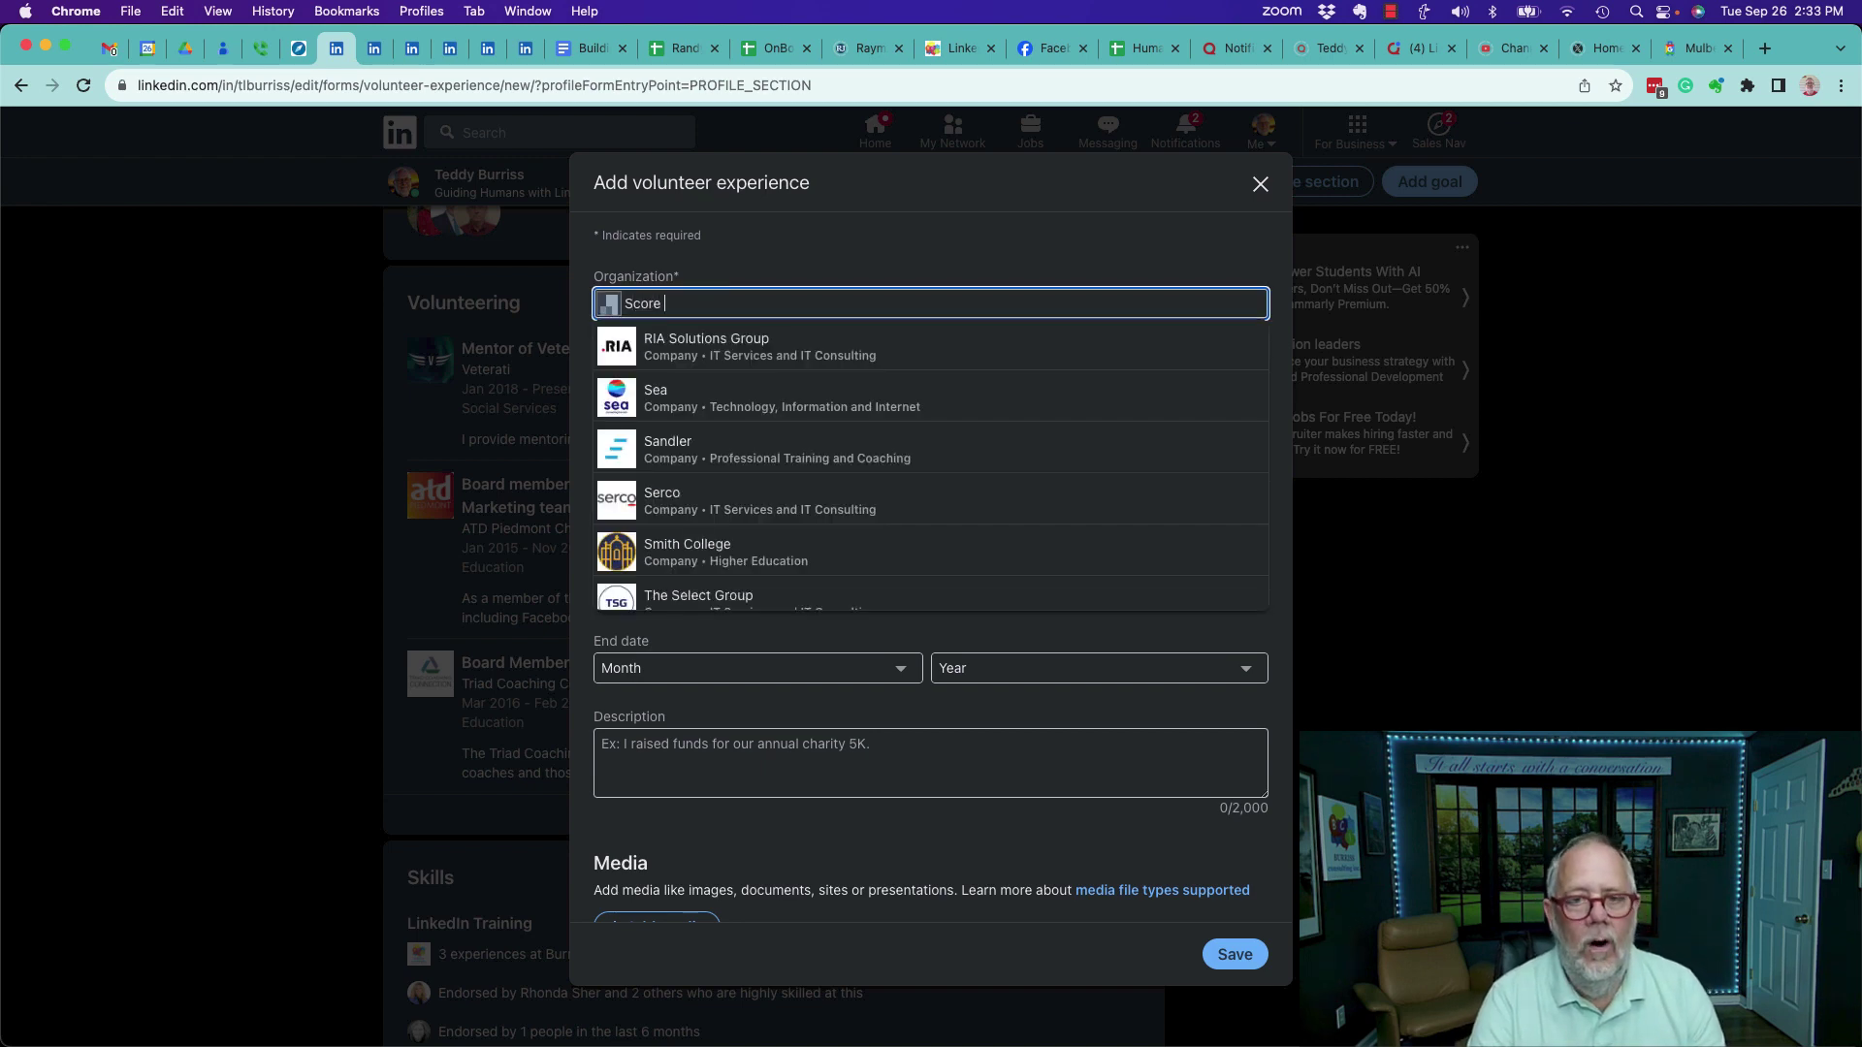
pyautogui.write('mentor')
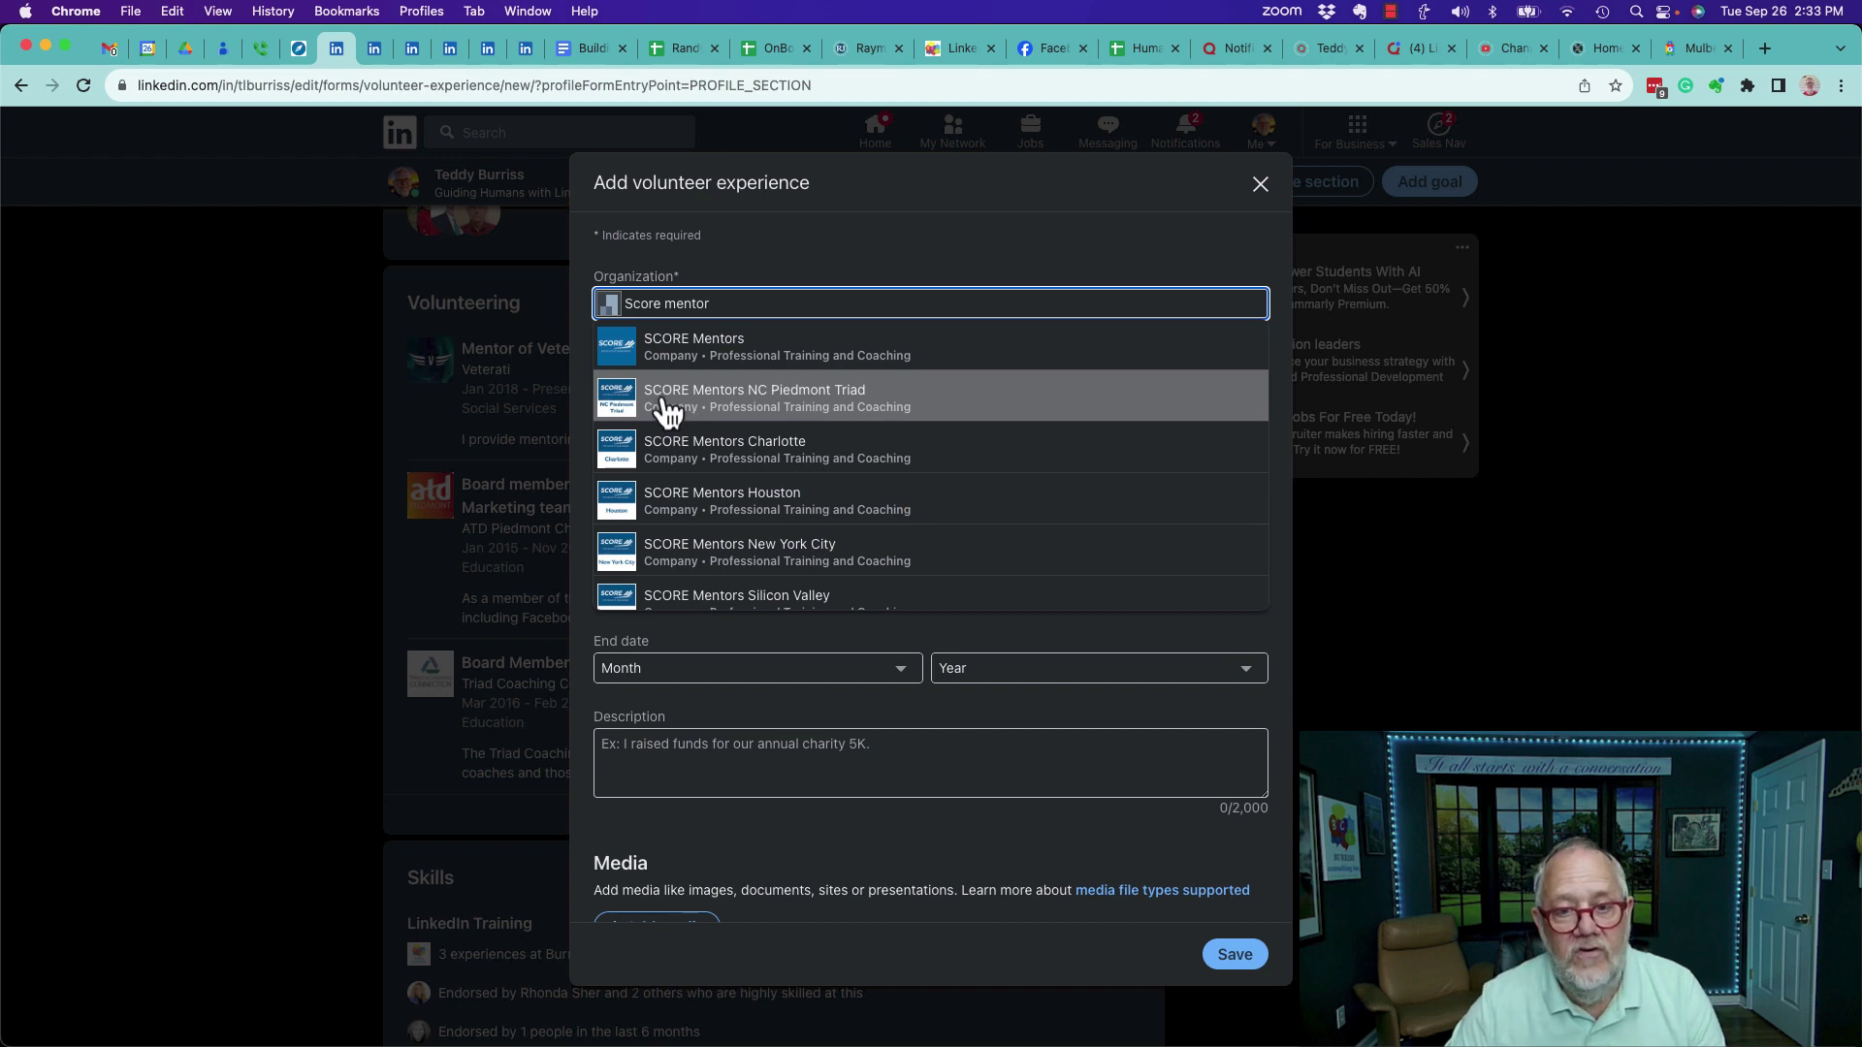
pyautogui.click(772, 408)
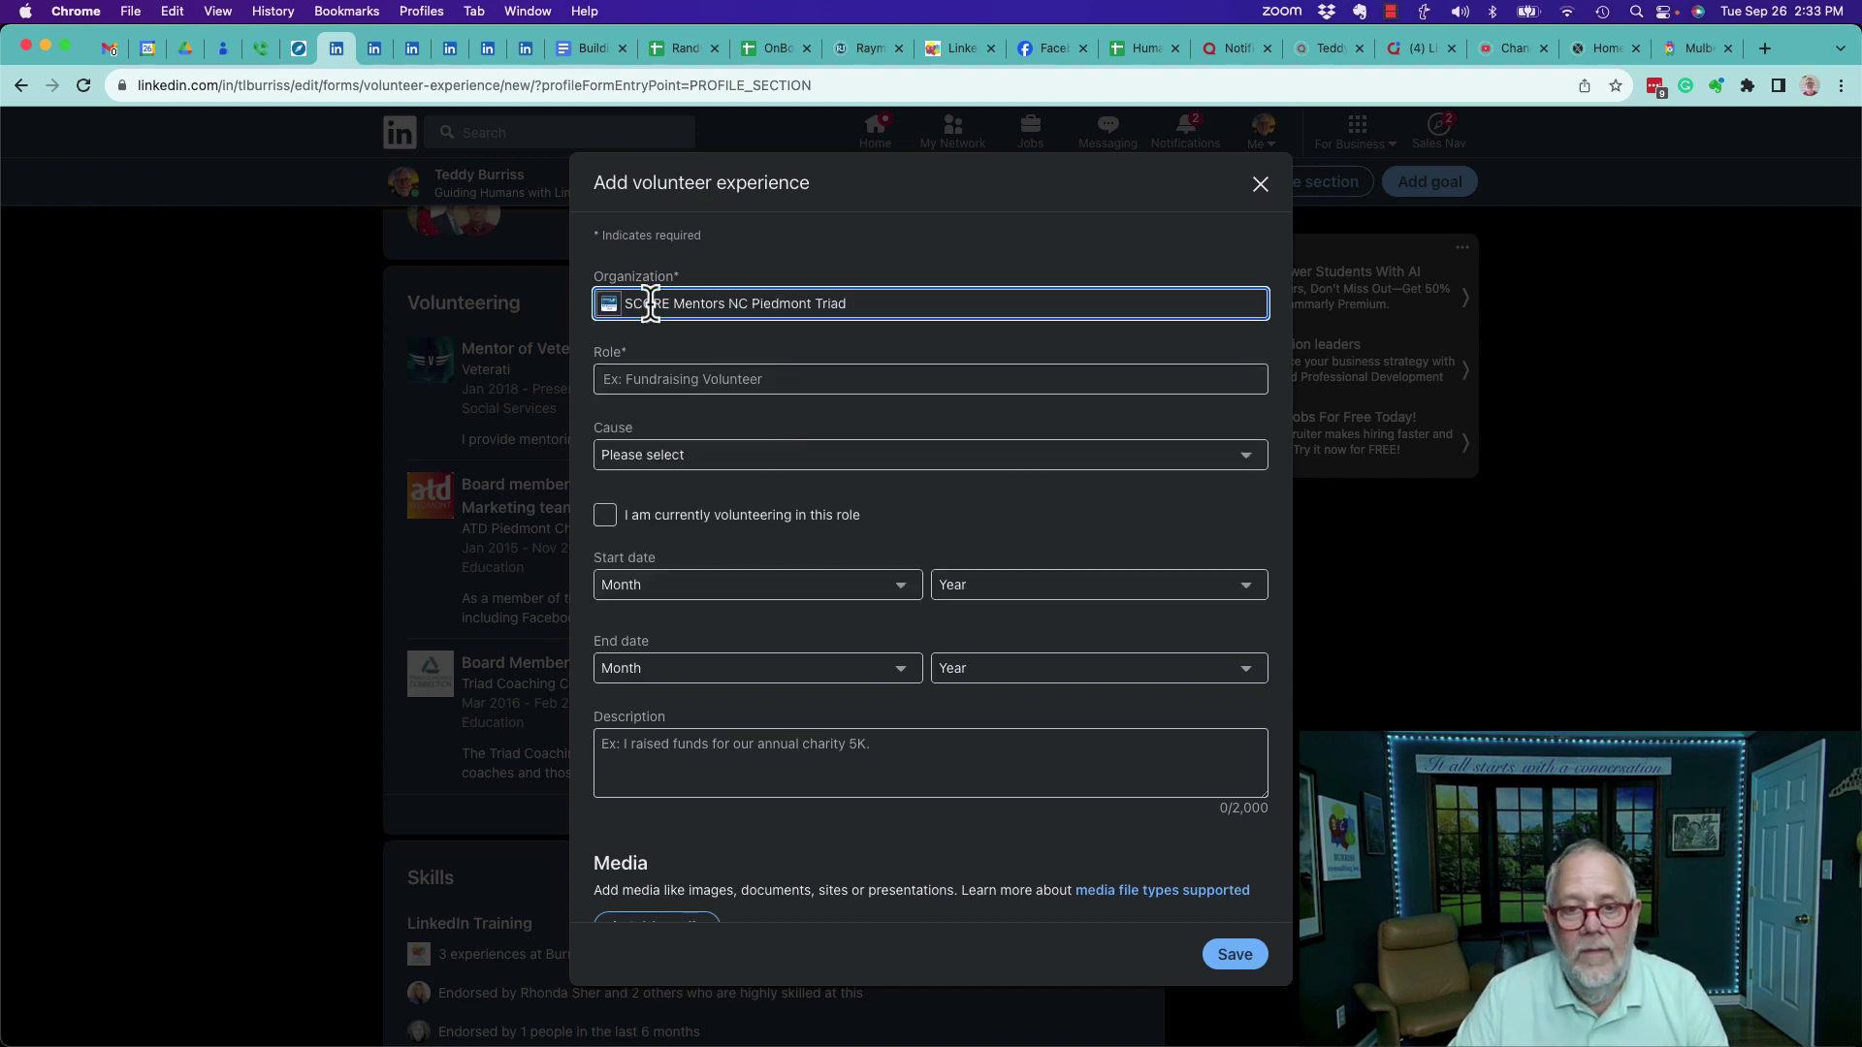
# Enter "Score Mentor" as the role of the volunteer experience.
pyautogui.click(694, 377)
pyautogui.write('Score Mentor')
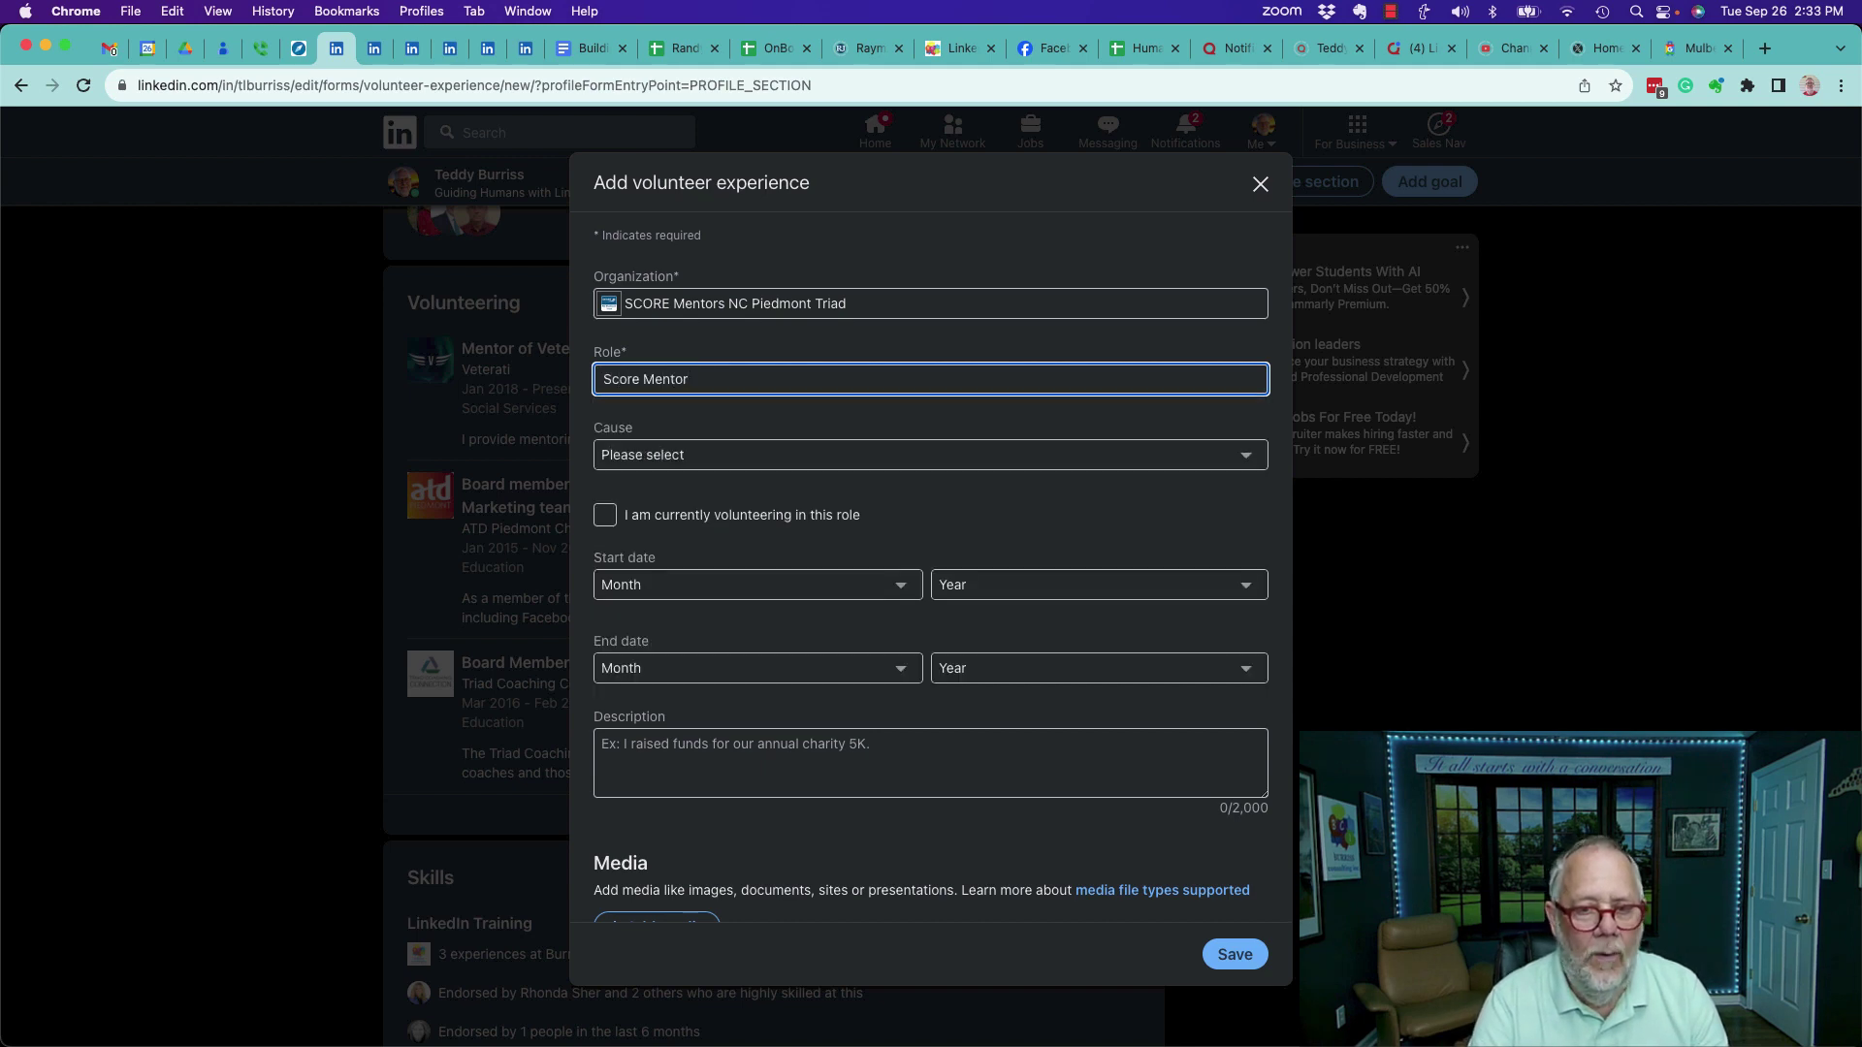
pyautogui.press('Tab')
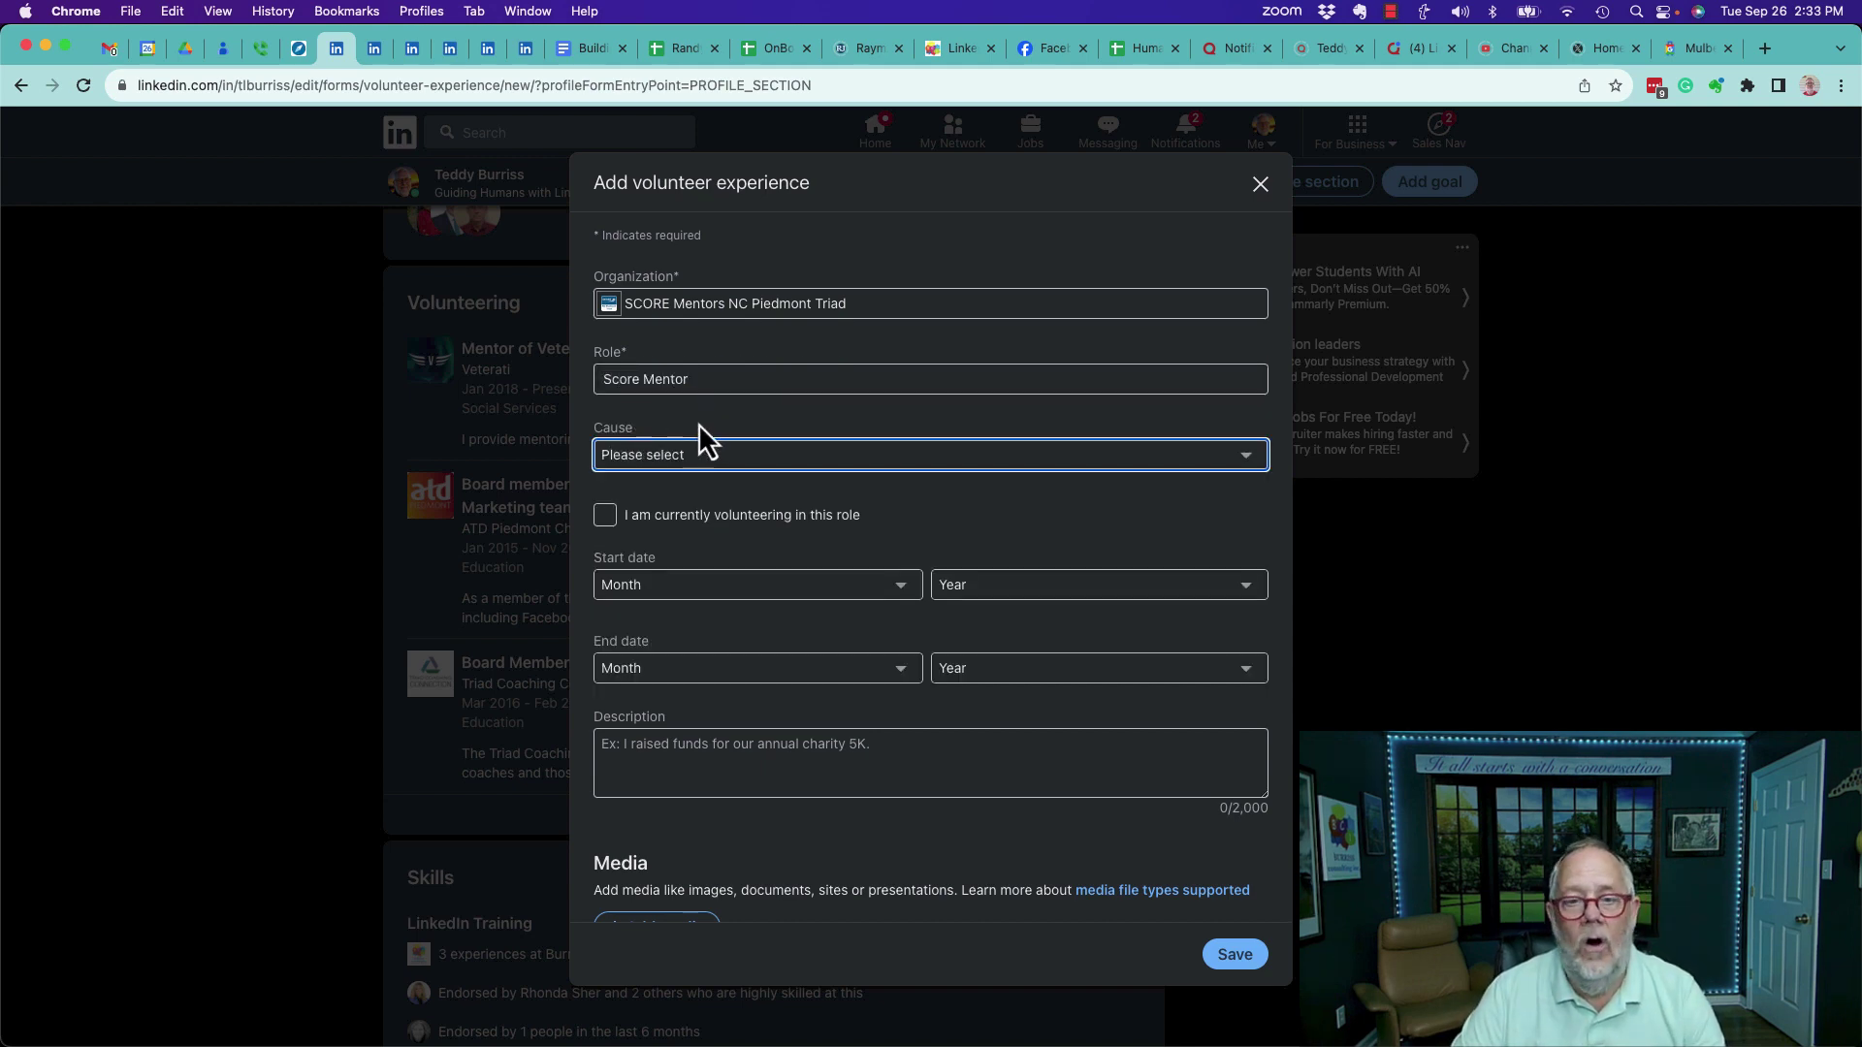
# Mark the volunteer role as current and set its start year to 2020.
pyautogui.scroll(-1, 698, 423)
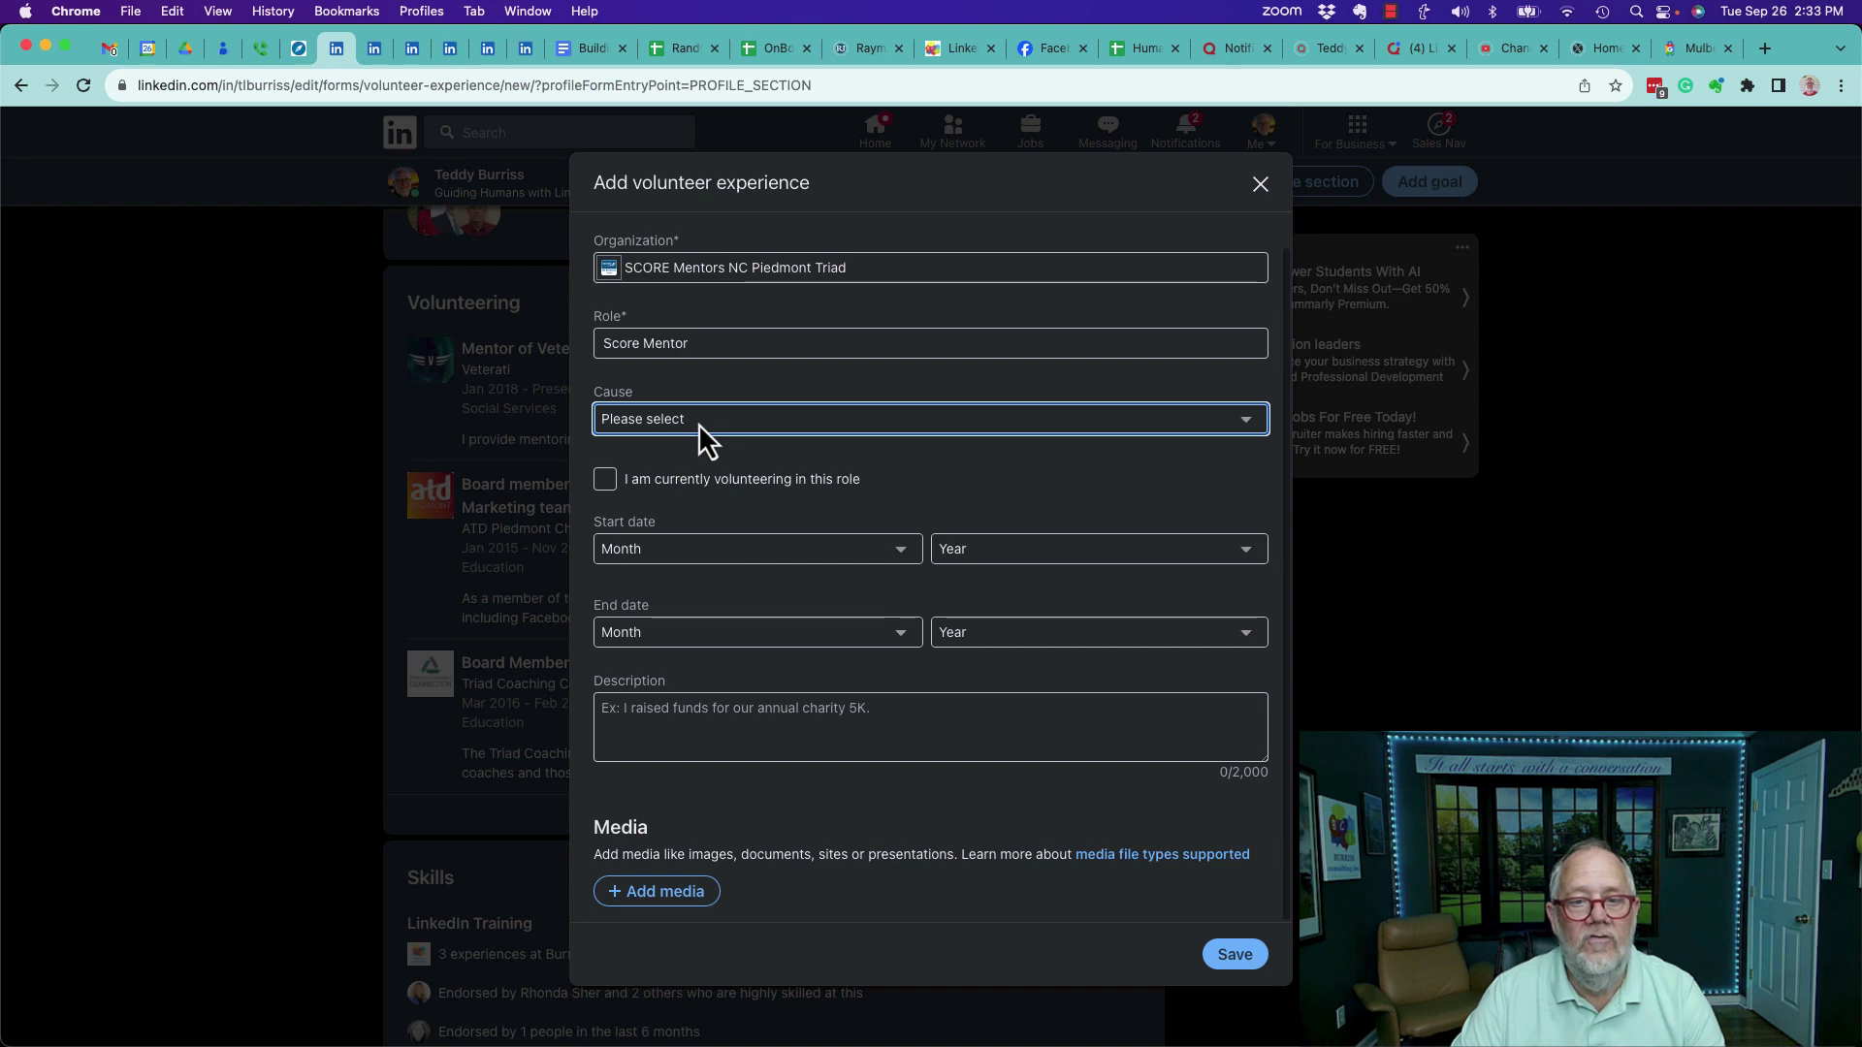
pyautogui.click(606, 480)
pyautogui.click(1023, 559)
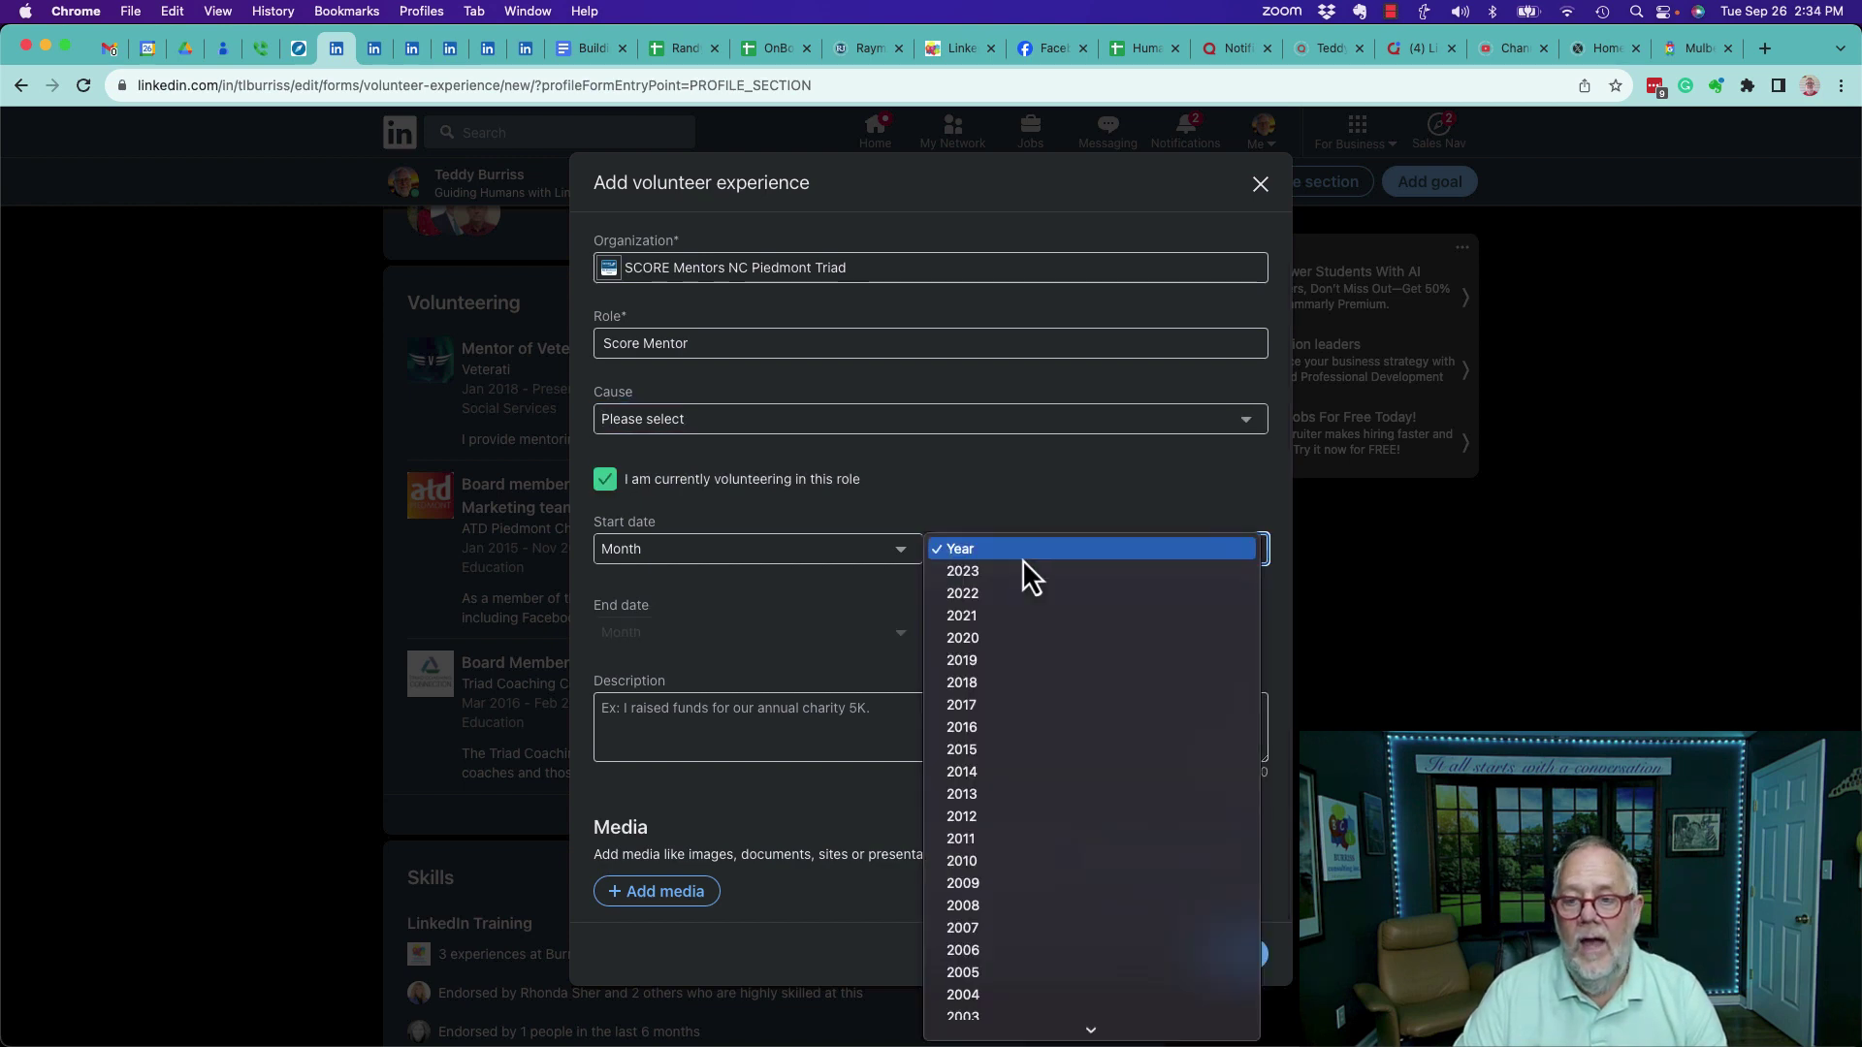
pyautogui.click(986, 641)
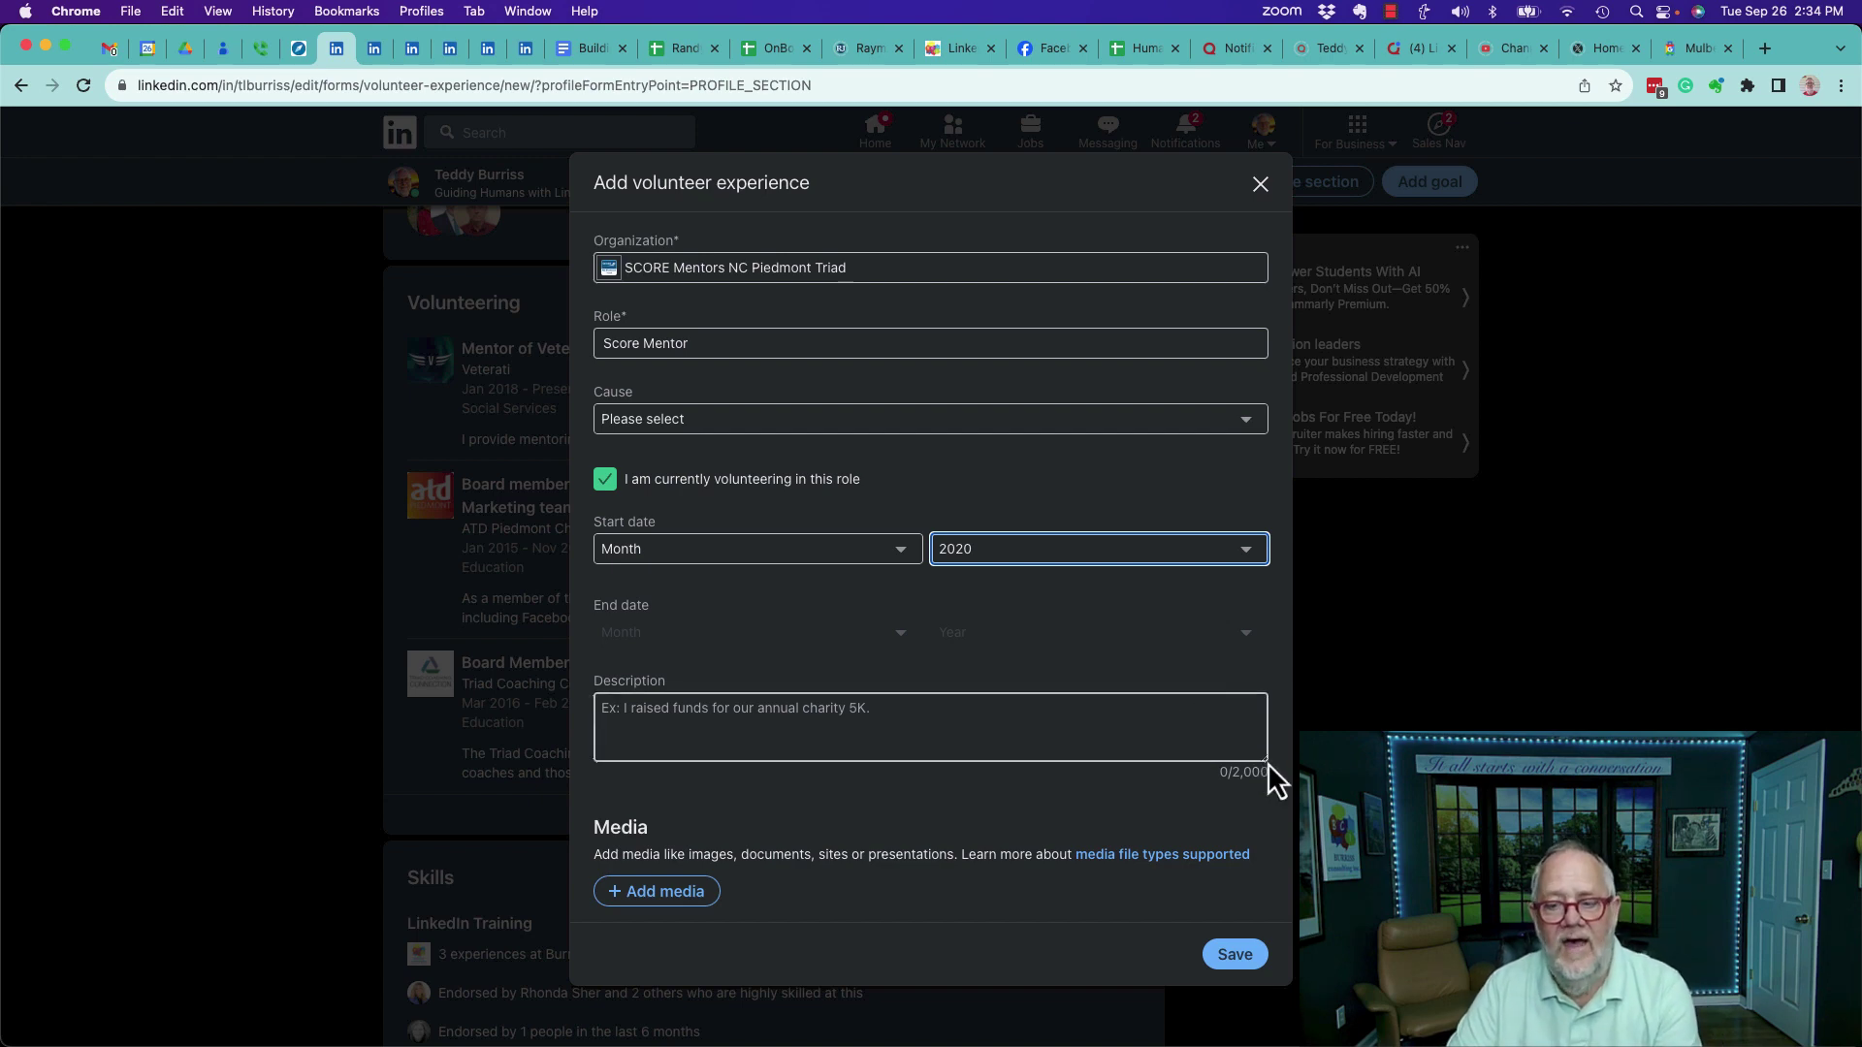
# Enlarge the description box and fill in the text about guiding start-ups and small businesses, including the list of mentoring topics.
pyautogui.moveTo(1267, 756); pyautogui.dragTo(1268, 989)
pyautogui.scroll(-3, 937, 567)
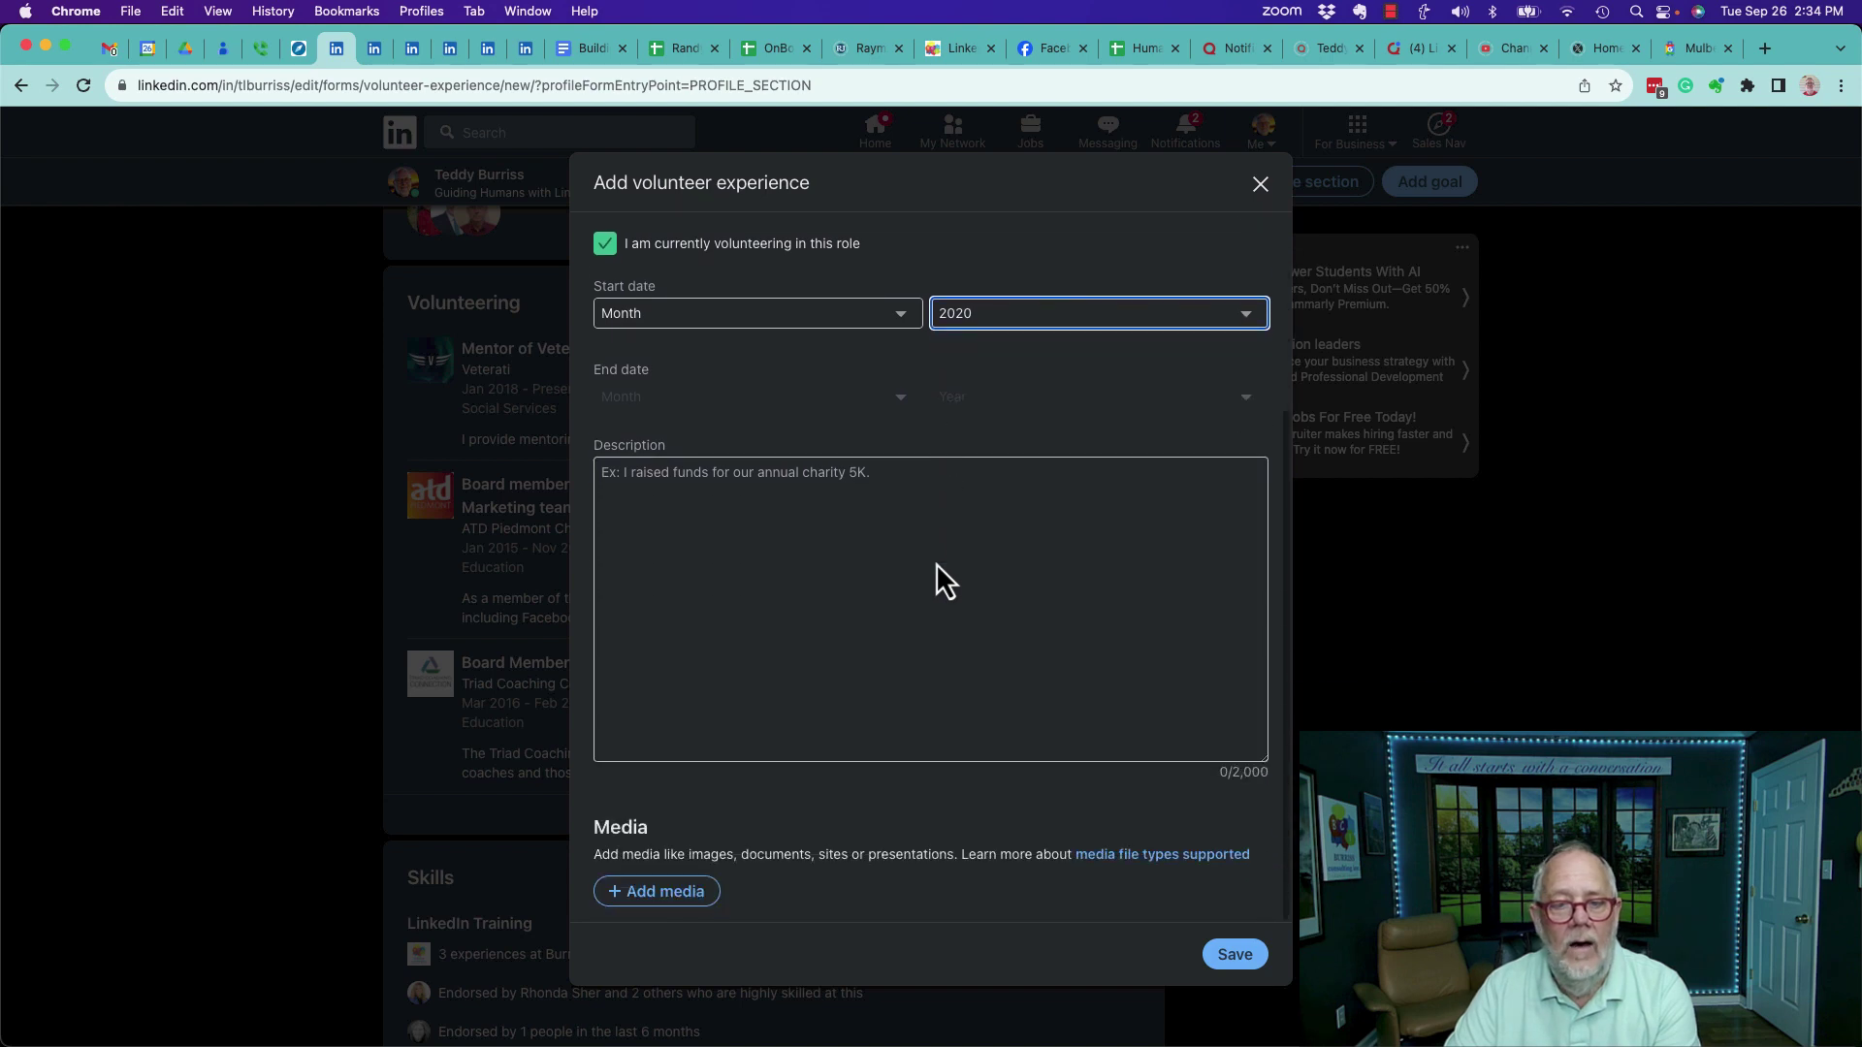
pyautogui.click(730, 522)
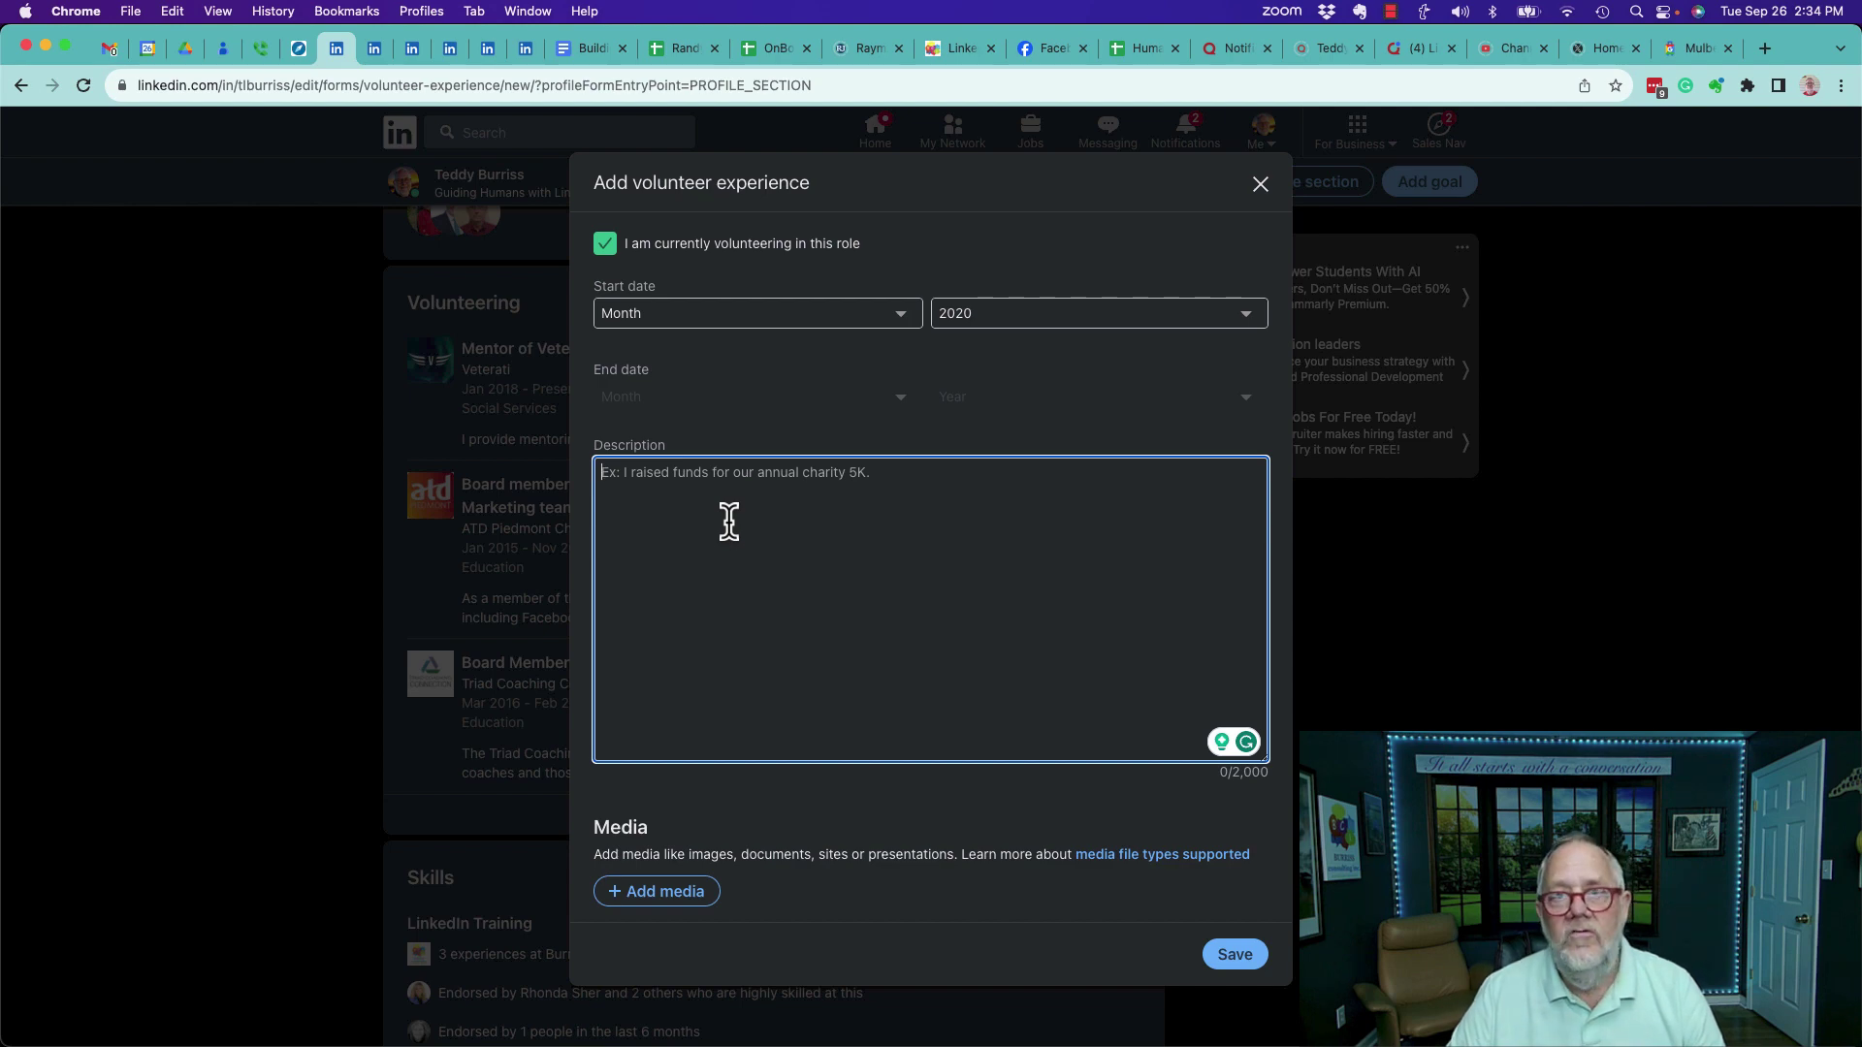
pyautogui.write('I get to help start-up organizations and young/small businesses who want to move their businesses to the next level.  I enjoy doing Zoom calls and guiding these business owners and entrepreneurs around all types of topics, including  Being clear about their purpose and goals. Business Planning Developing focus on their target audience. Developing best practices and tactics of outreach to their target audience. Developing marketing and sales tactics. Finding other resources that can help them in their business goals.  I fully enjoy the time I get to spend with these mentees and seeing them become successful in their business goals.')
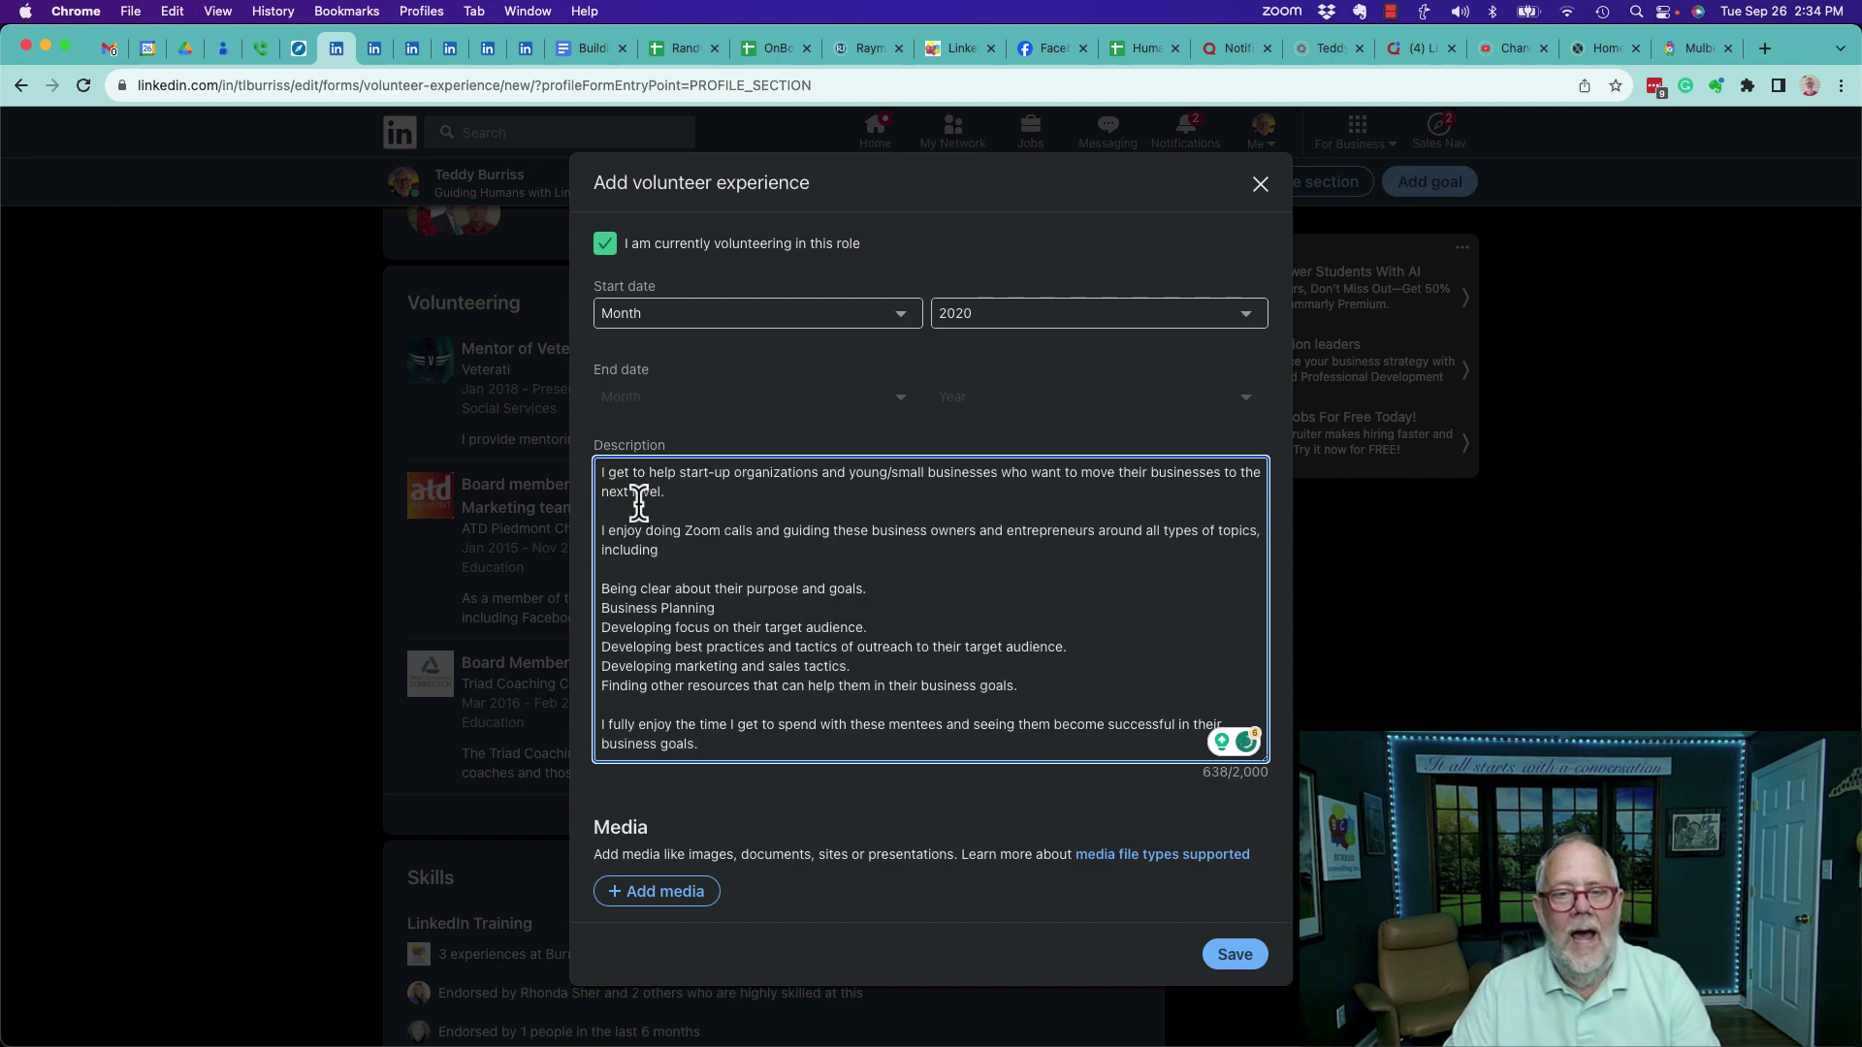
pyautogui.scroll(2, 737, 495)
pyautogui.scroll(-1, 737, 498)
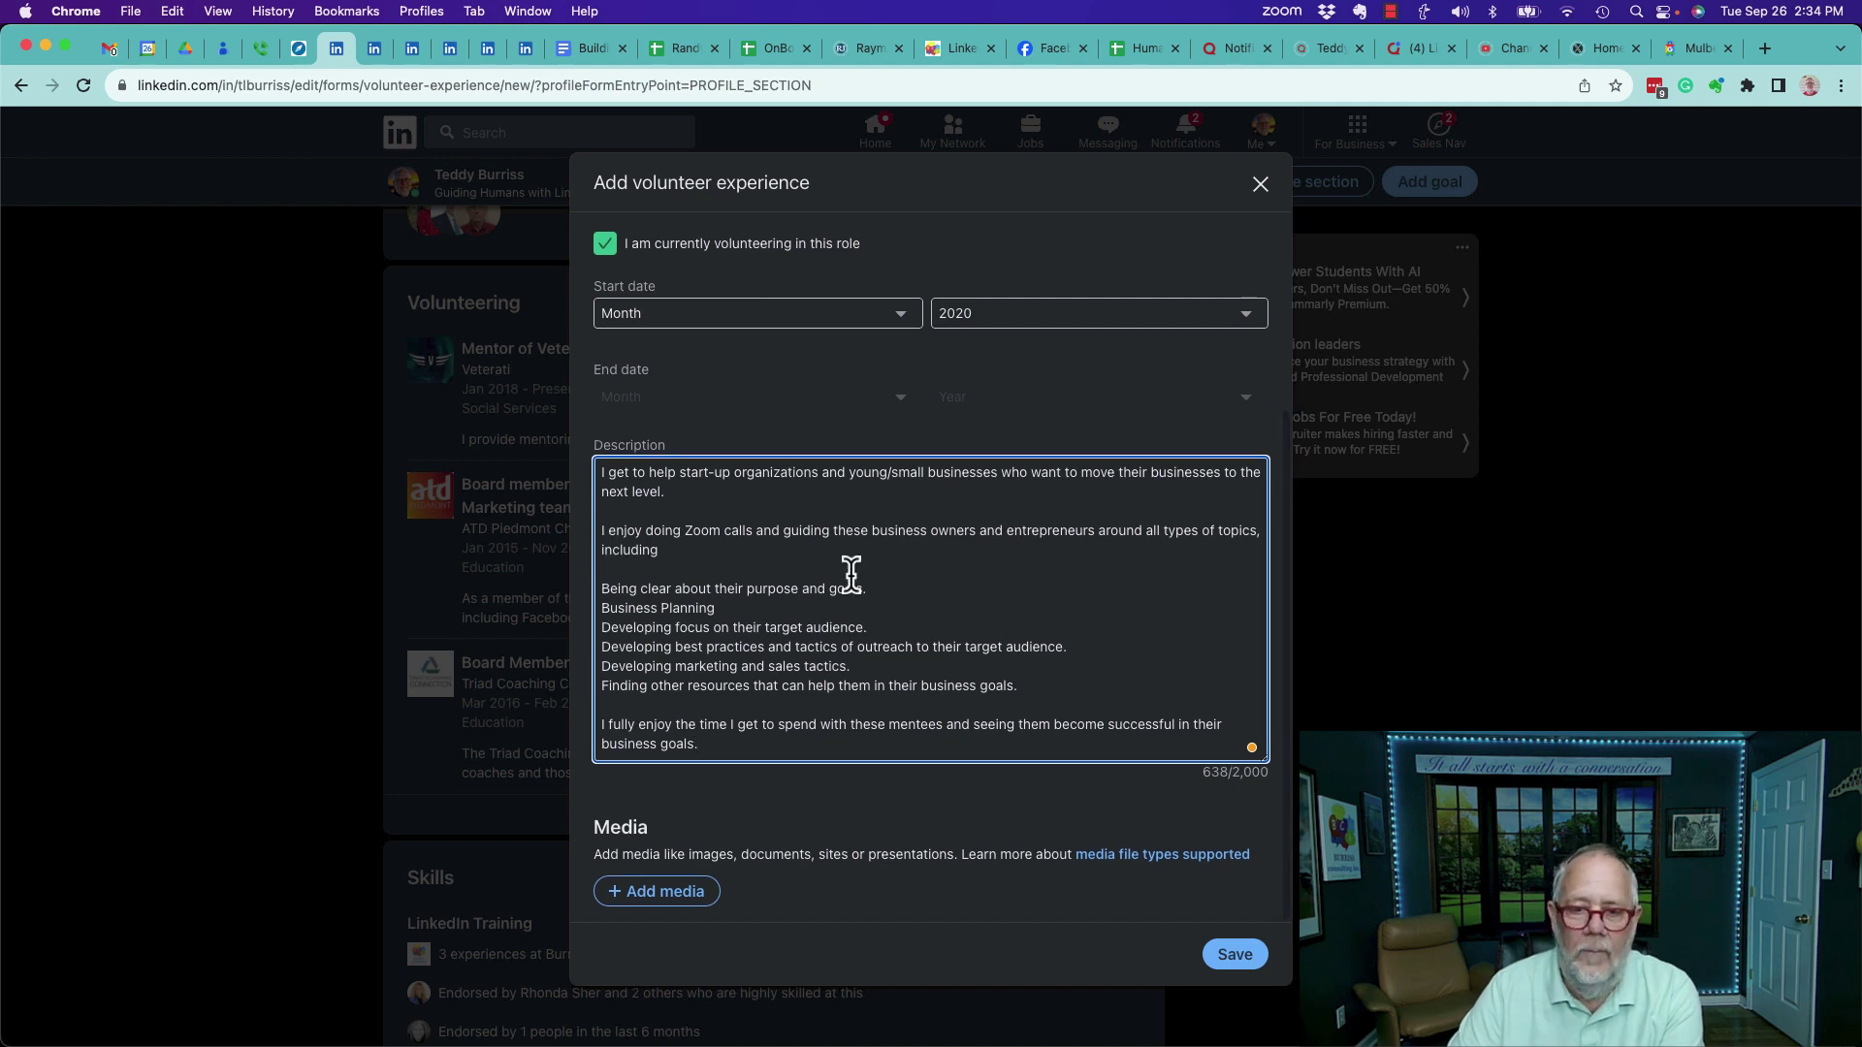
# Add a closing paragraph to the description: "If you are interested in learning more about becoming a Score Mentor, ask me.".
pyautogui.moveTo(659, 588); pyautogui.dragTo(802, 686)
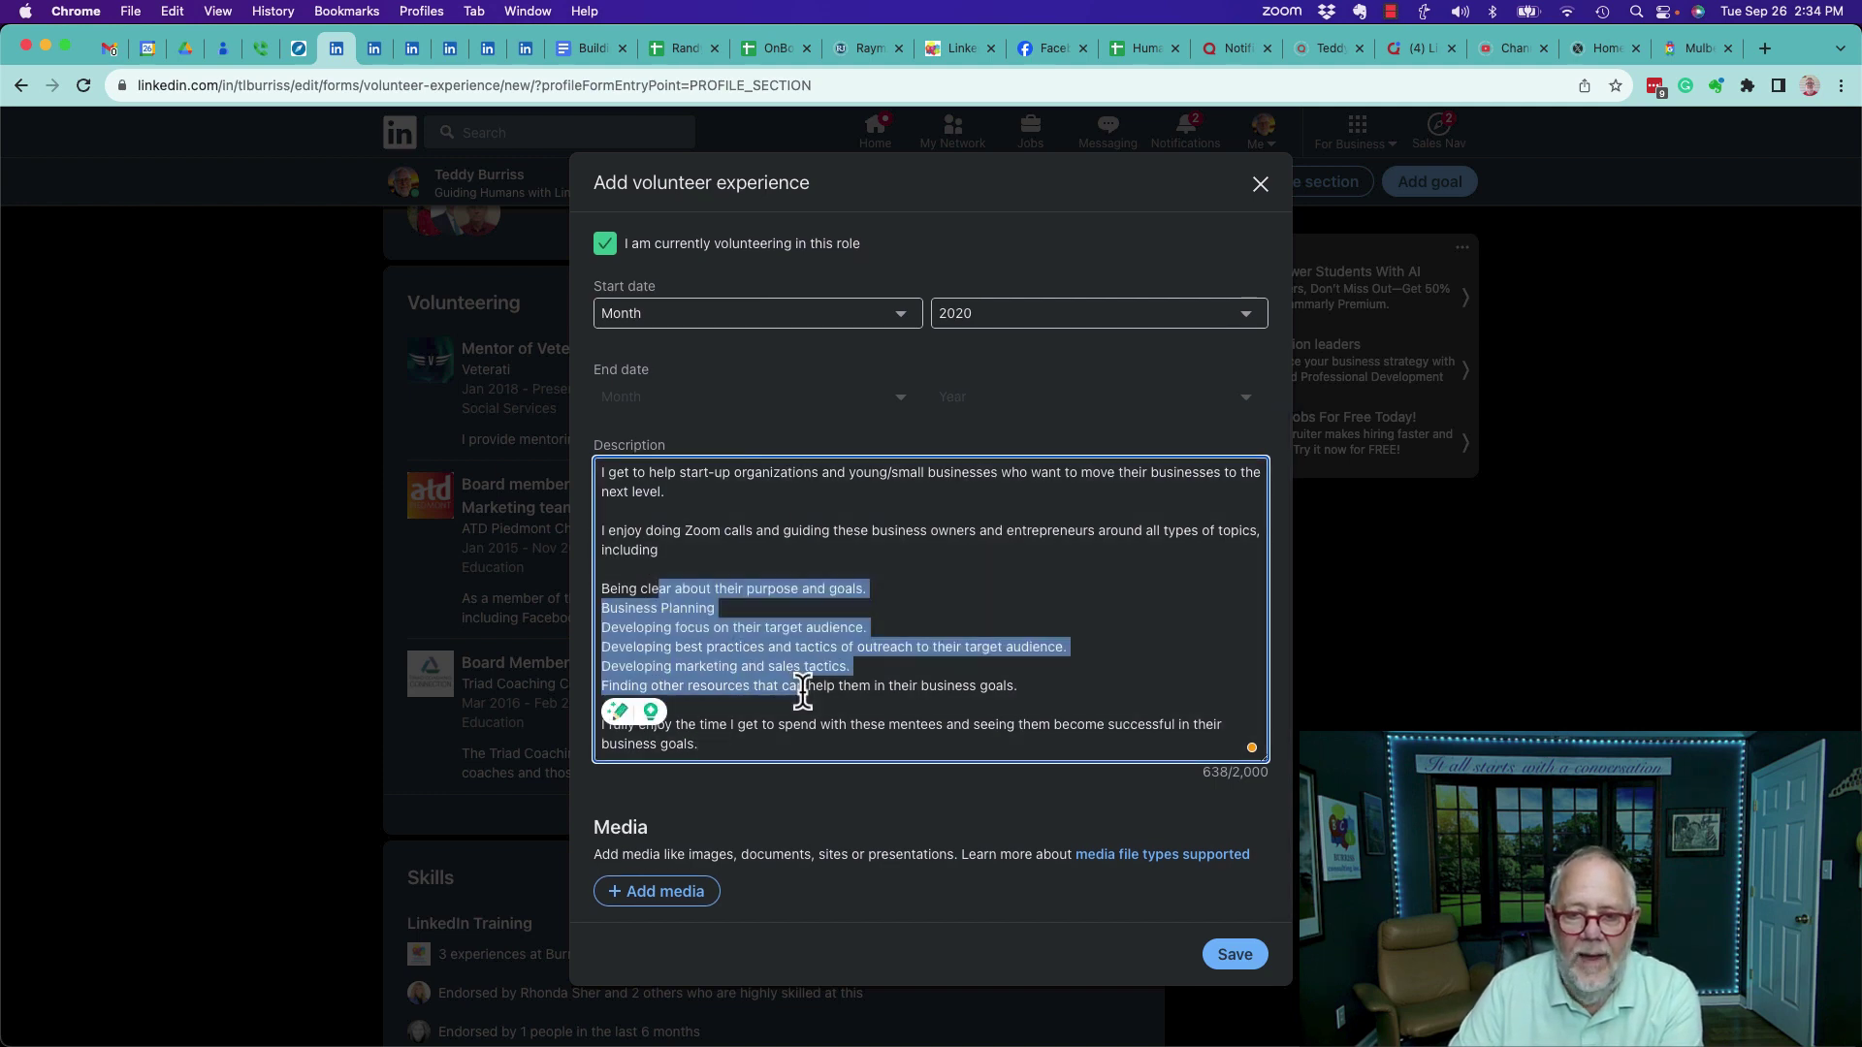
pyautogui.click(712, 727)
pyautogui.click(713, 745)
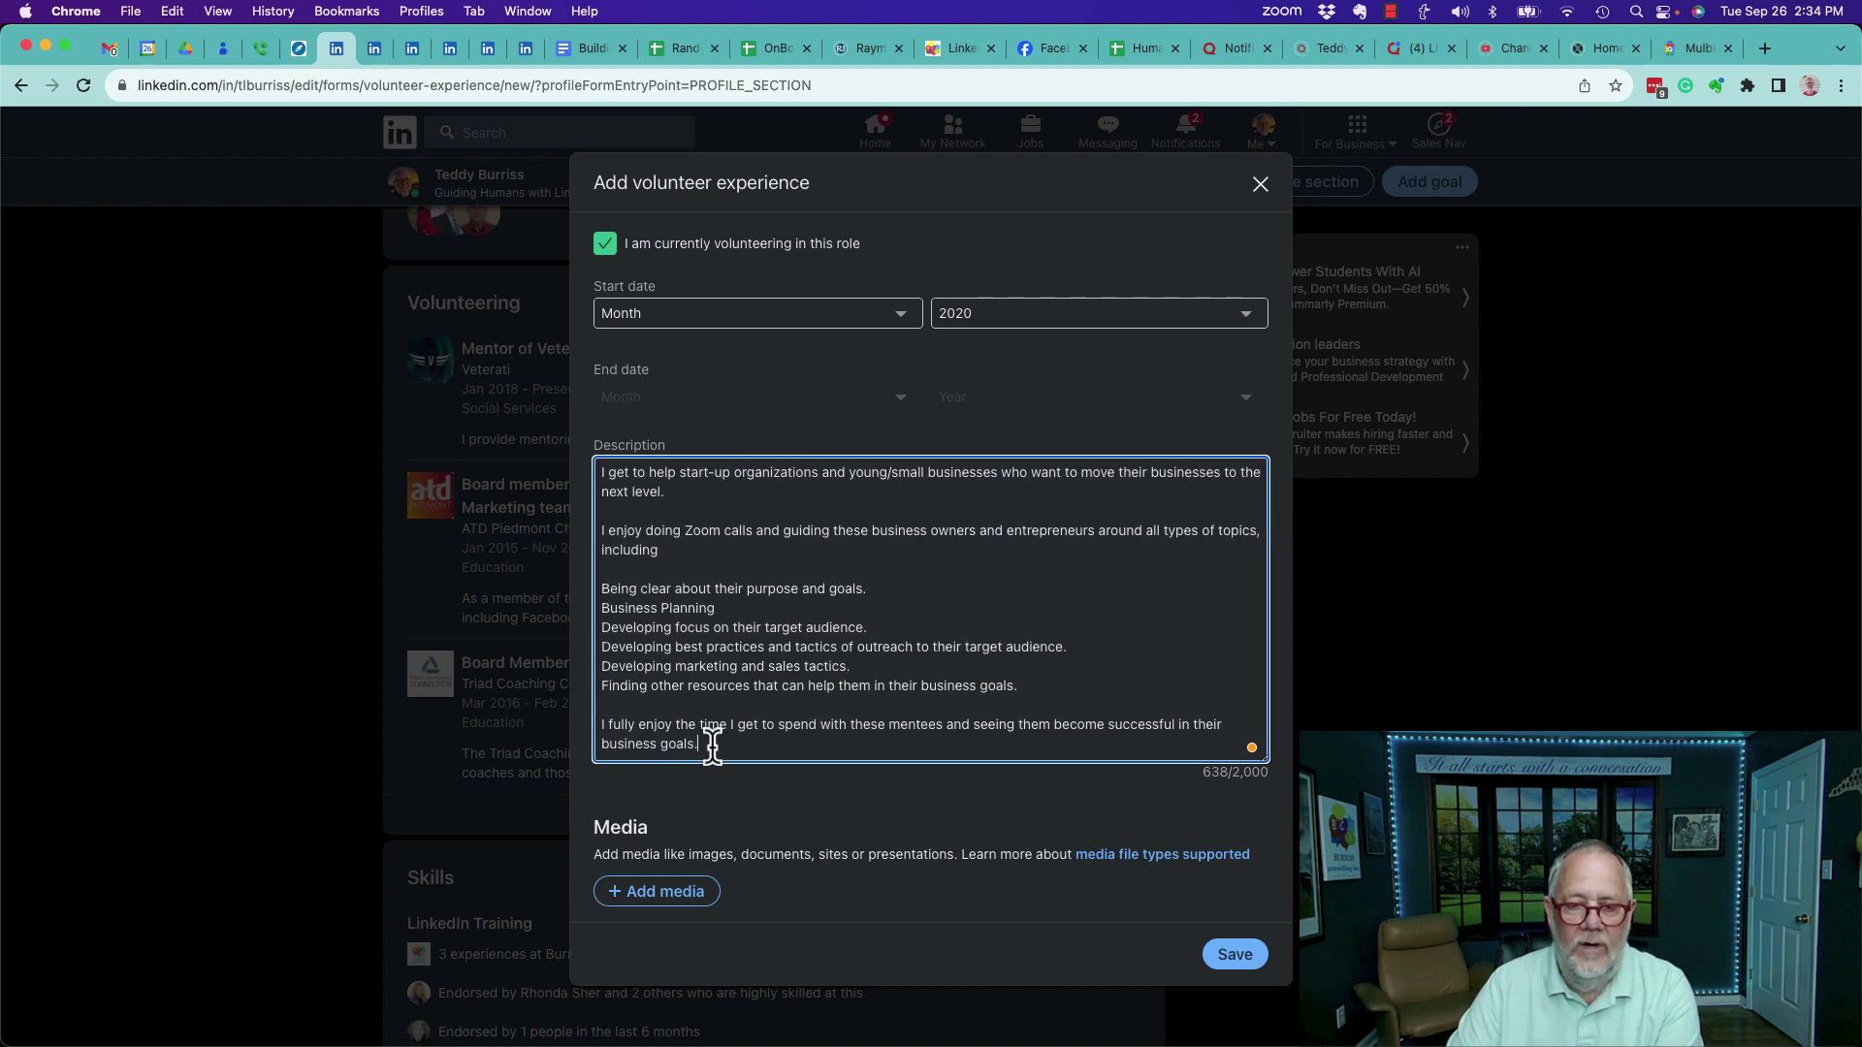
pyautogui.press('Return')
pyautogui.press('Return')
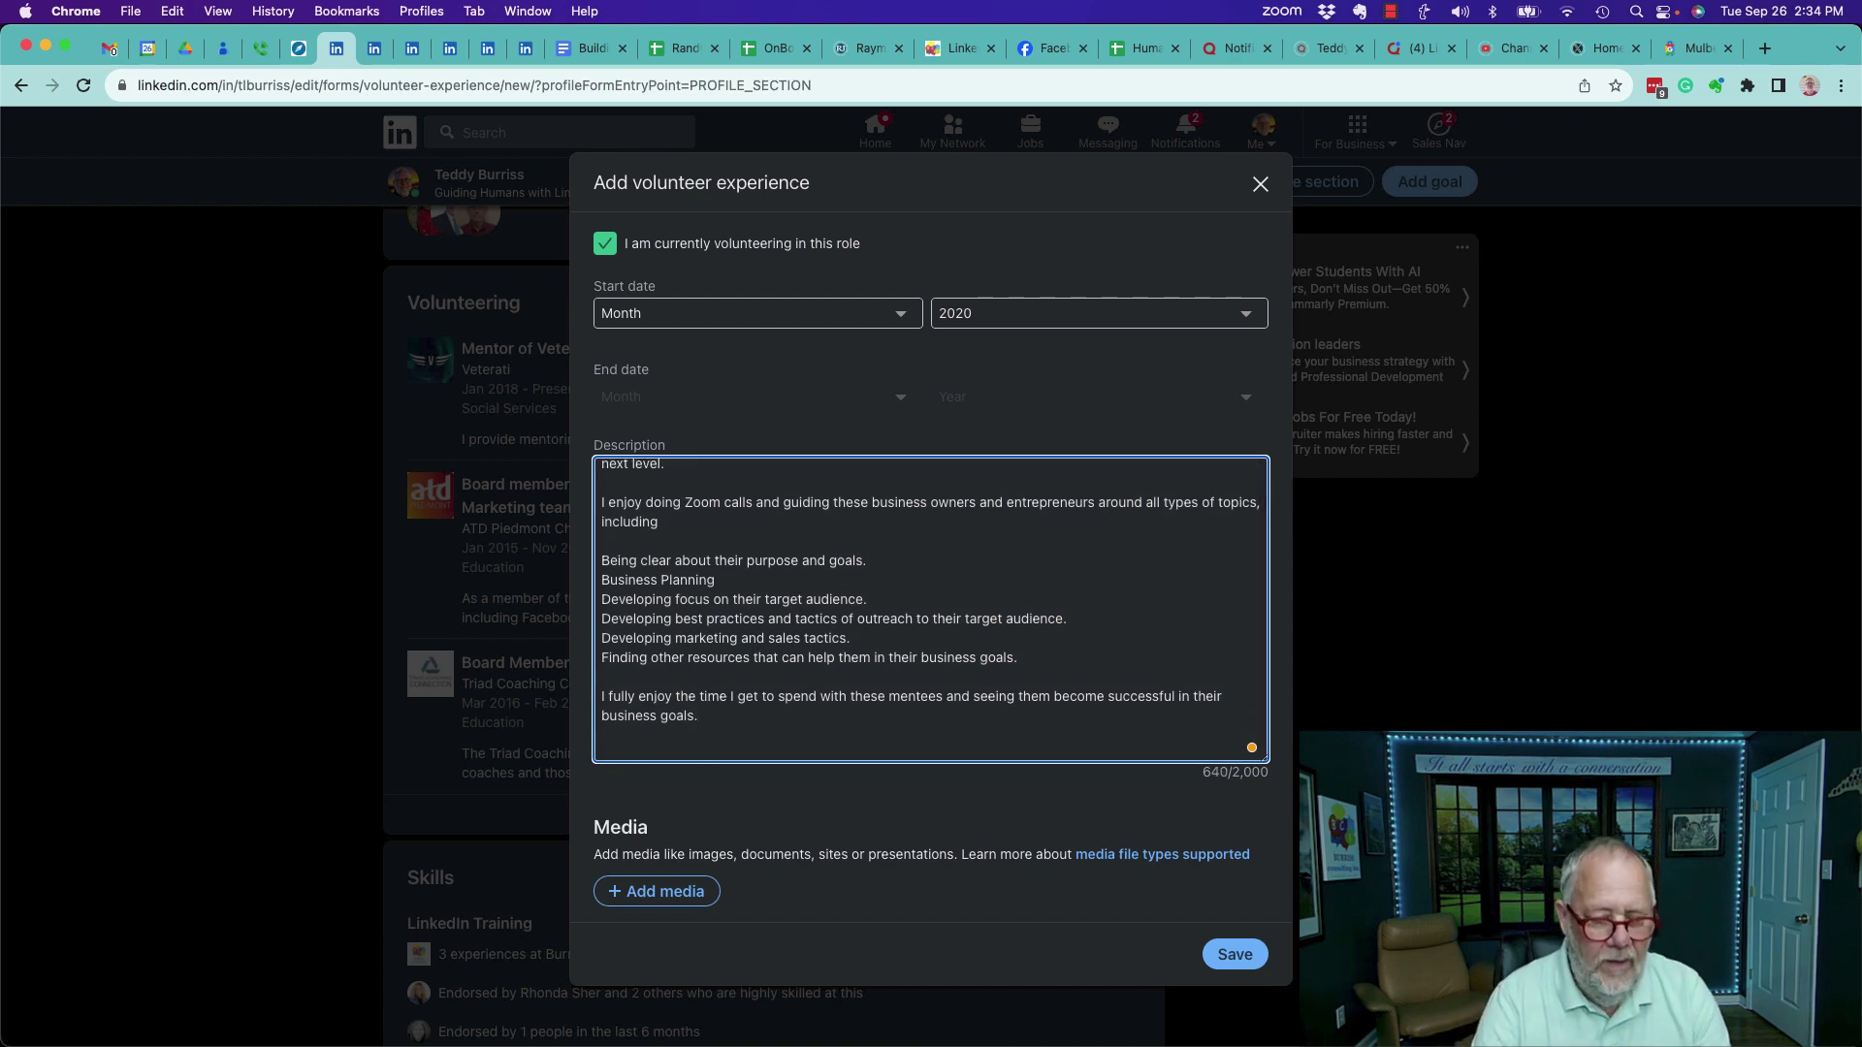
pyautogui.write('If you are int')
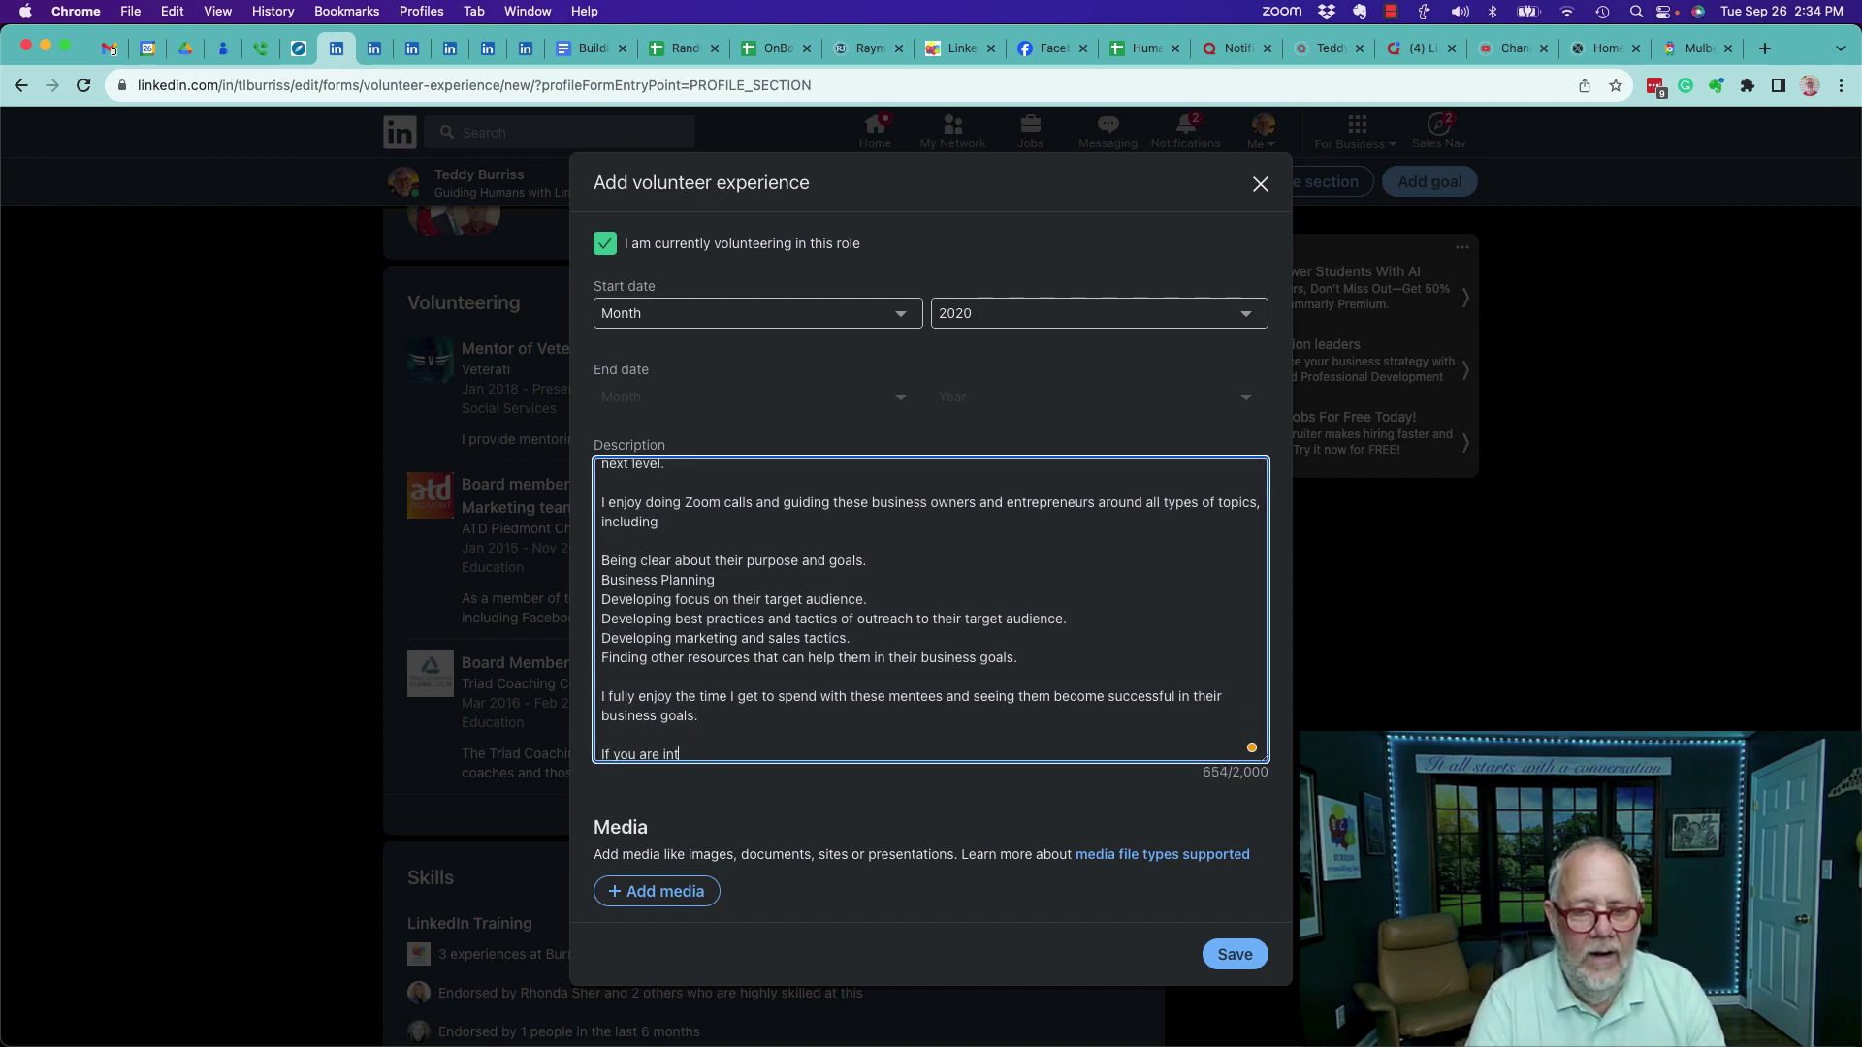
pyautogui.write('erested in learning')
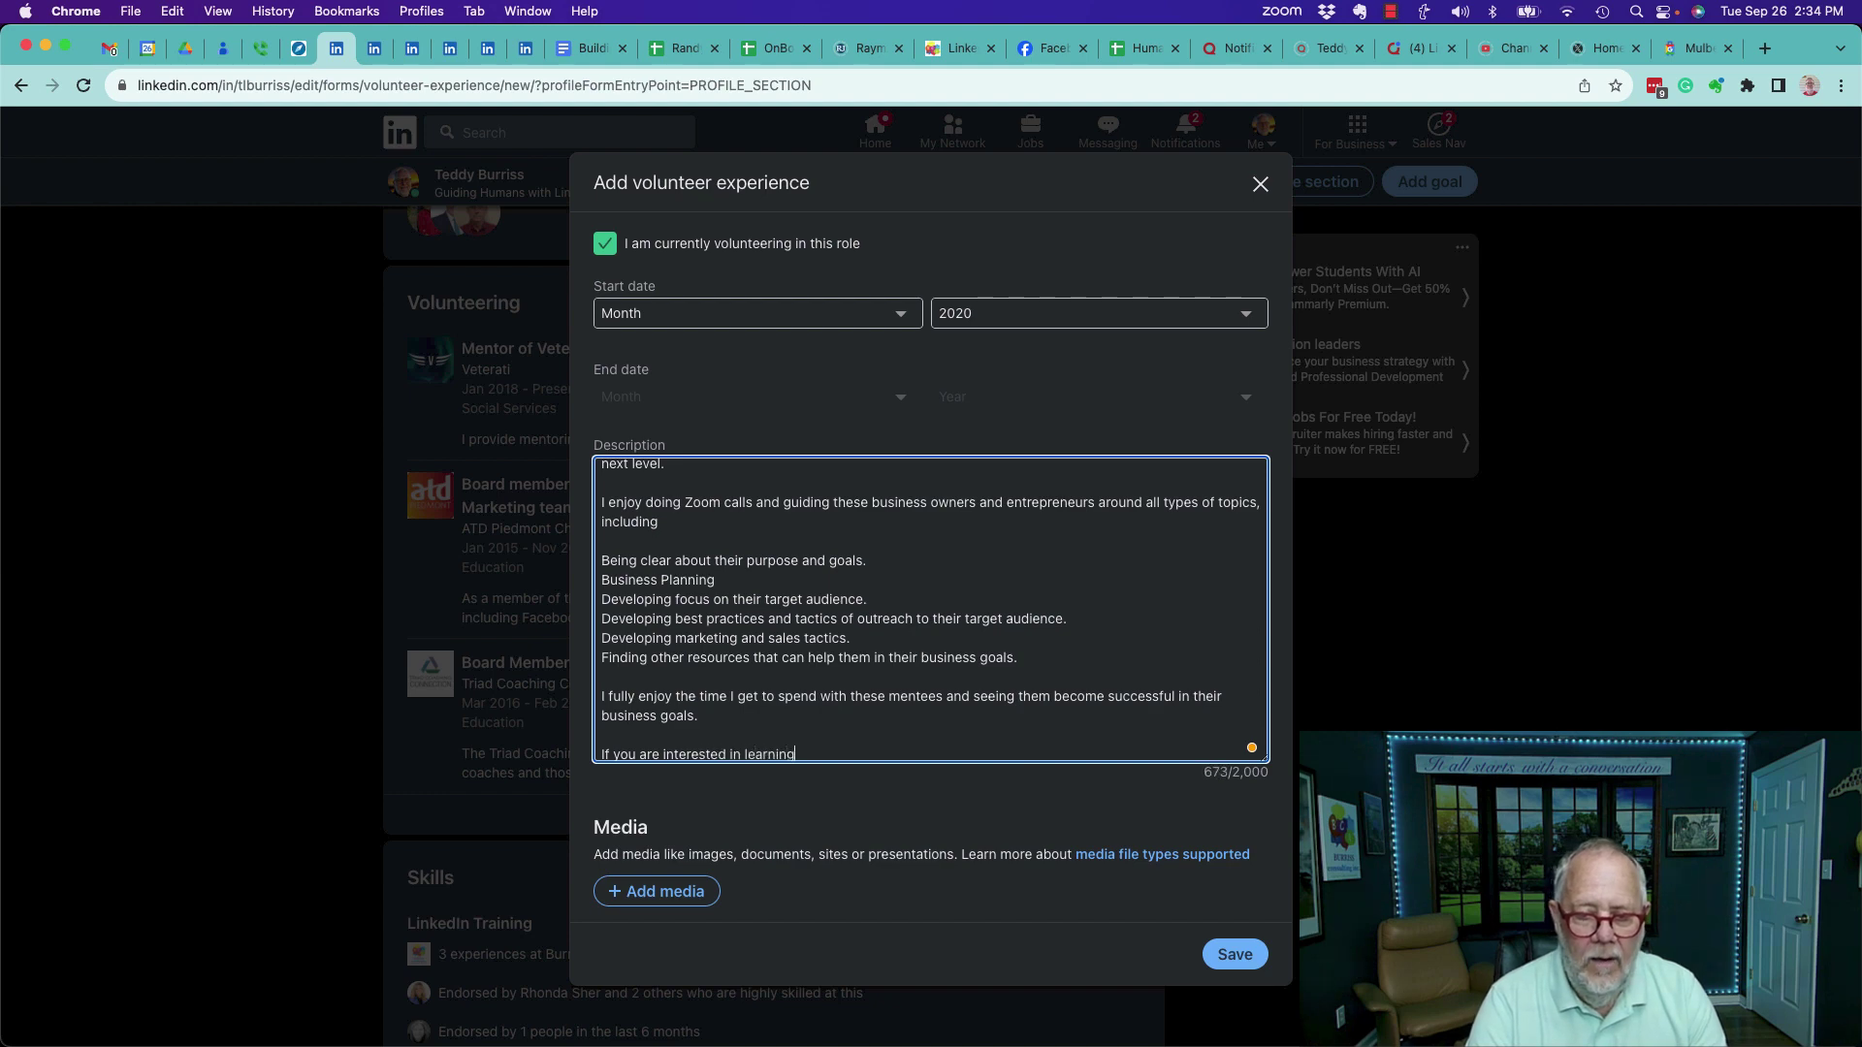
pyautogui.write(' more aboutbein')
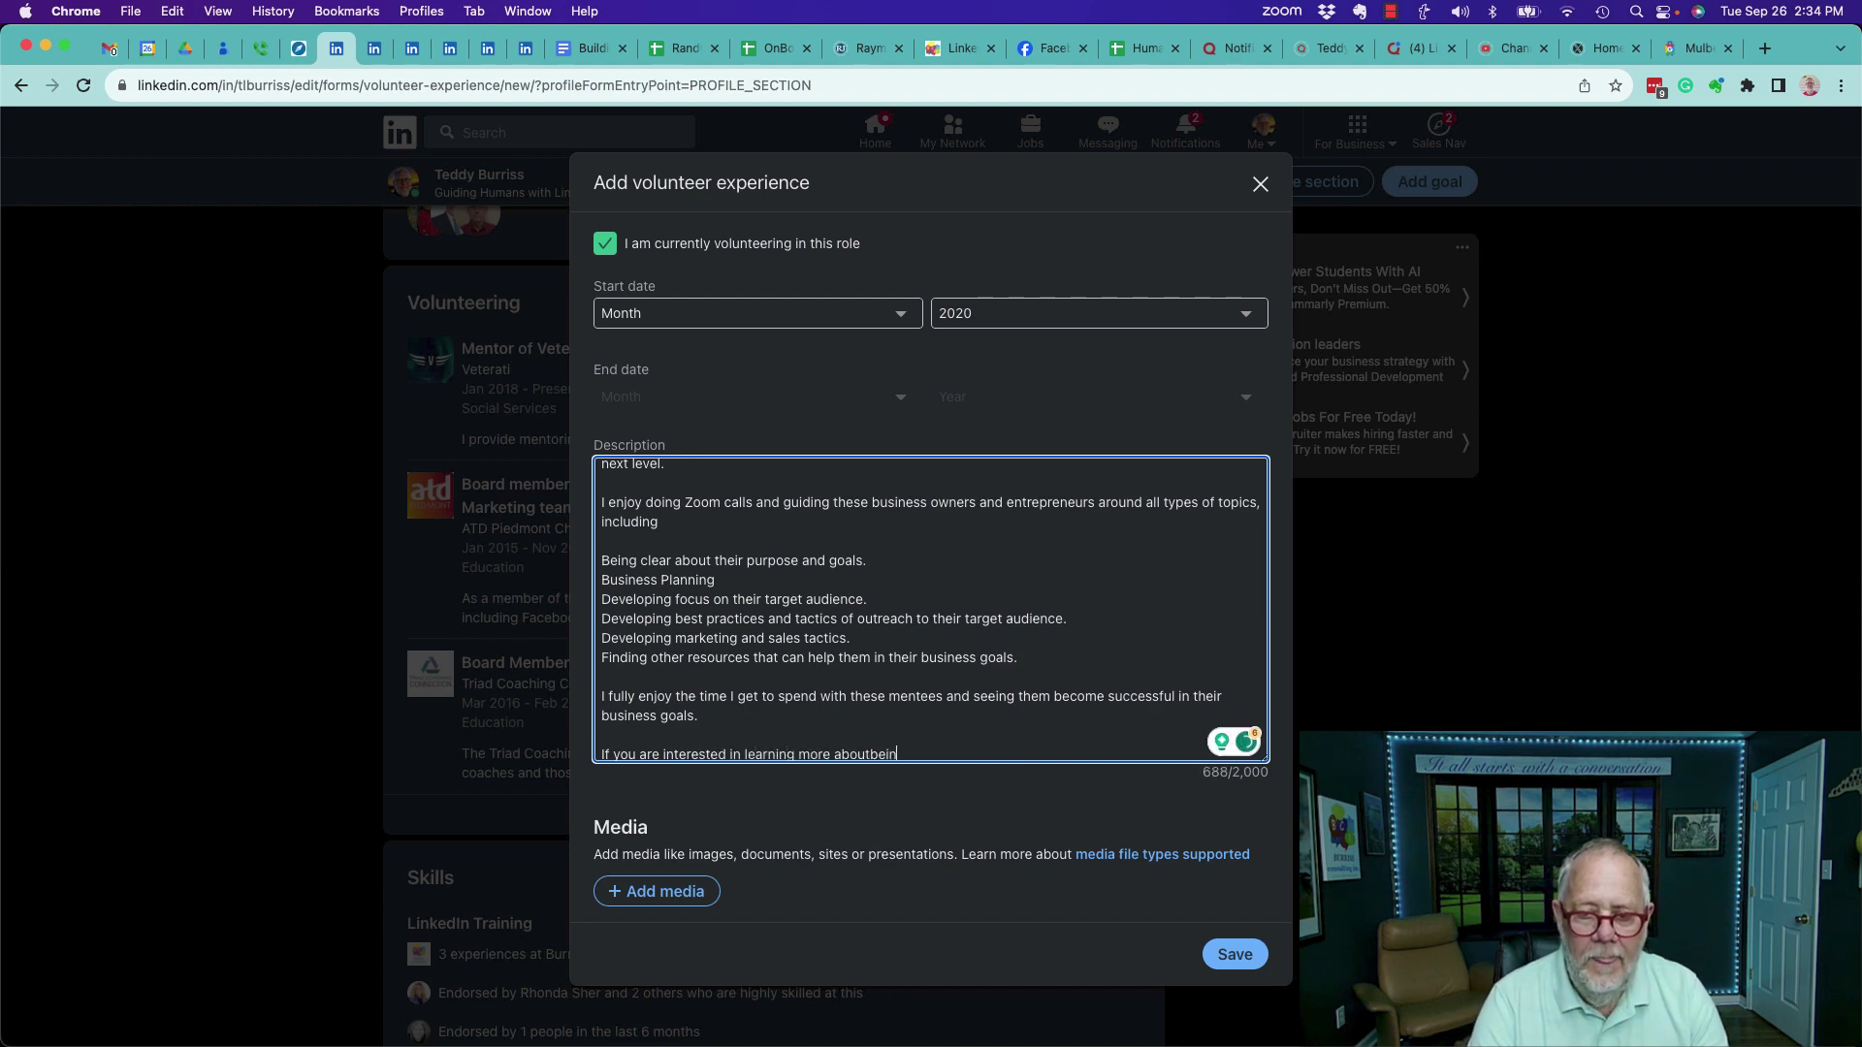
pyautogui.press('BackSpace')
pyautogui.press('BackSpace')
pyautogui.press('BackSpace')
pyautogui.press('BackSpace')
pyautogui.write(' becom')
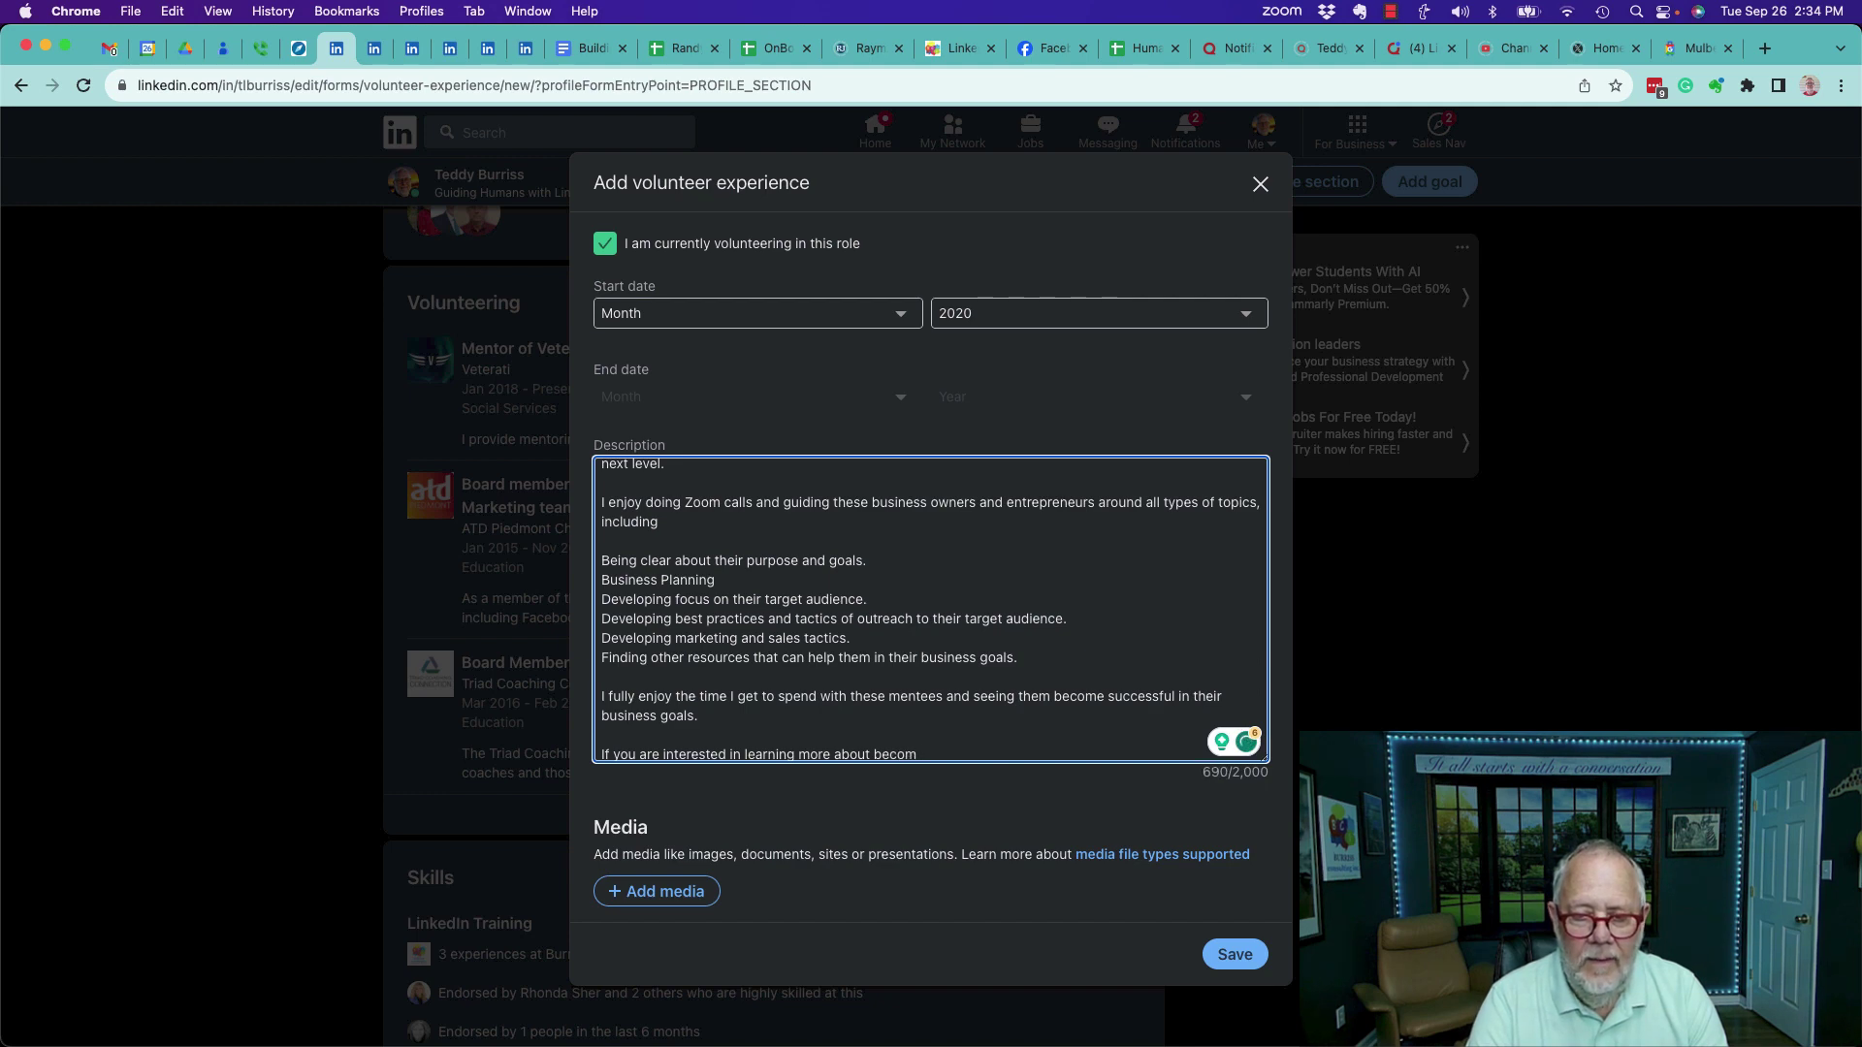
pyautogui.write('ing a Score M')
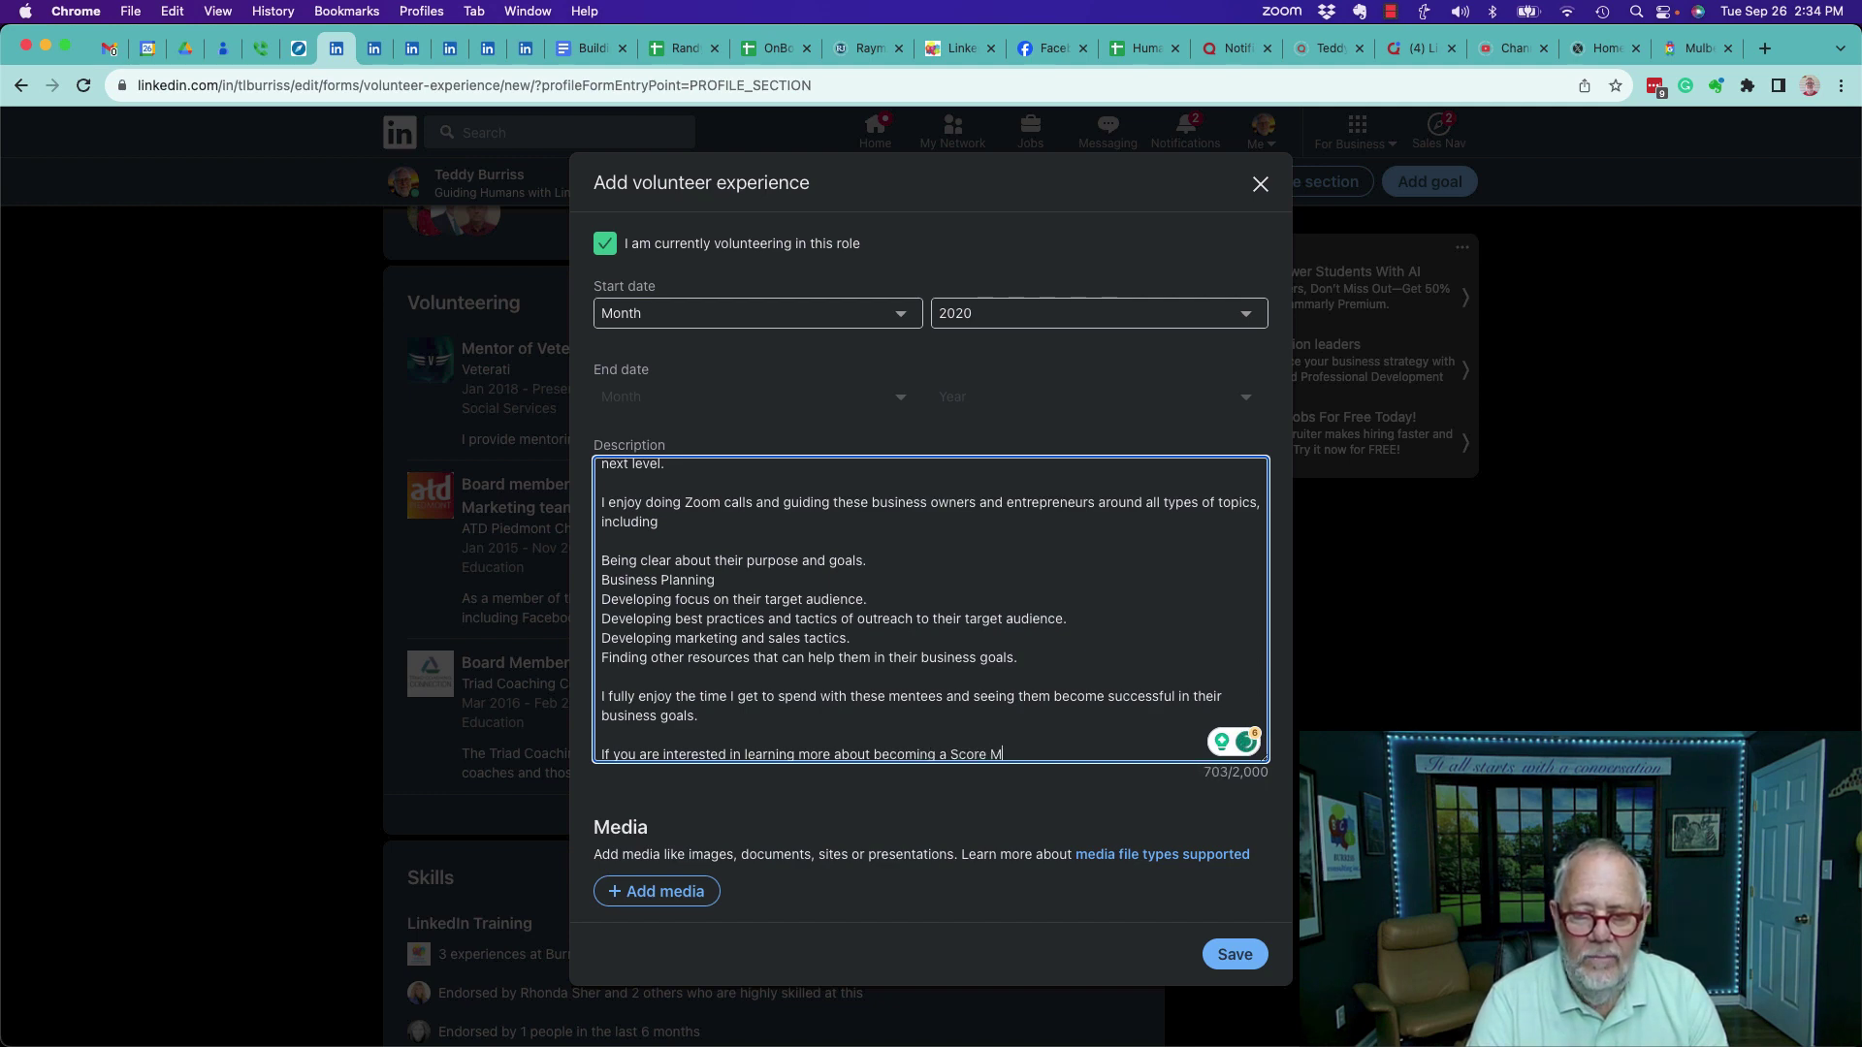
pyautogui.write('etnor')
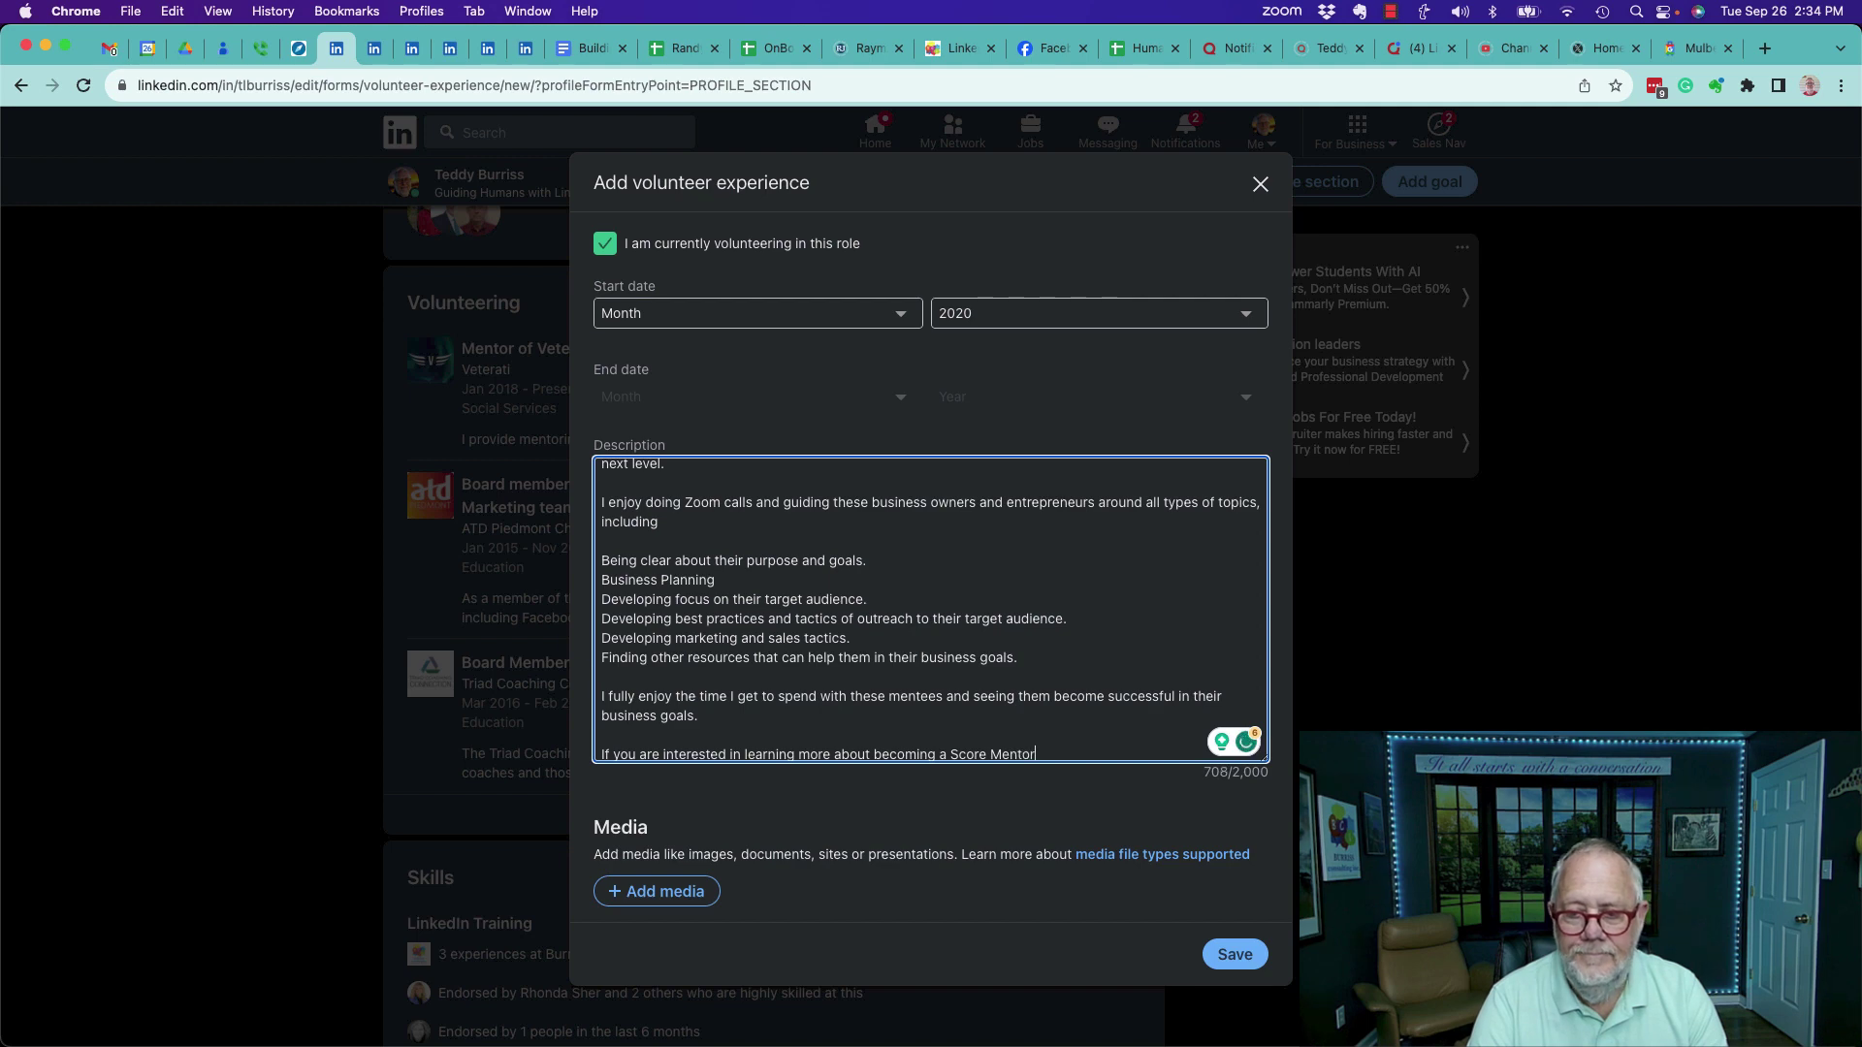
pyautogui.write(', ask me.')
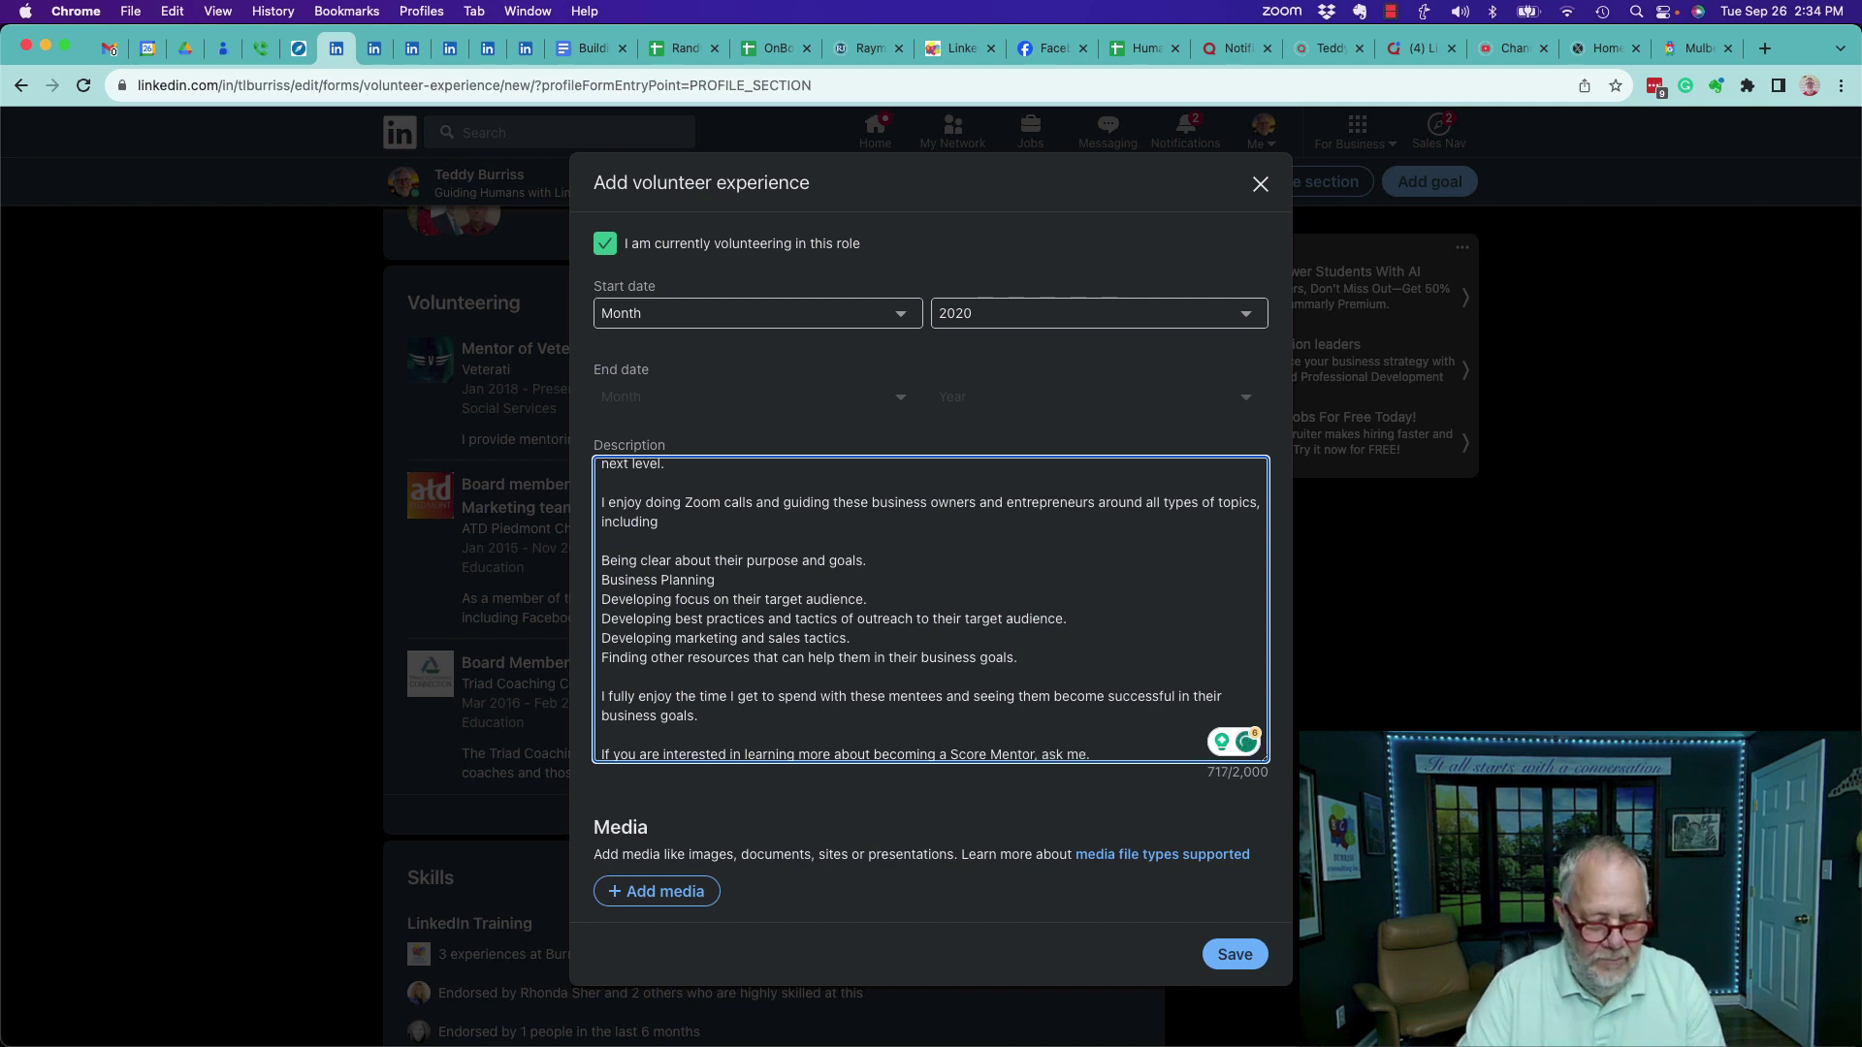
# Save the new volunteer experience to the profile.
pyautogui.press('super+a')
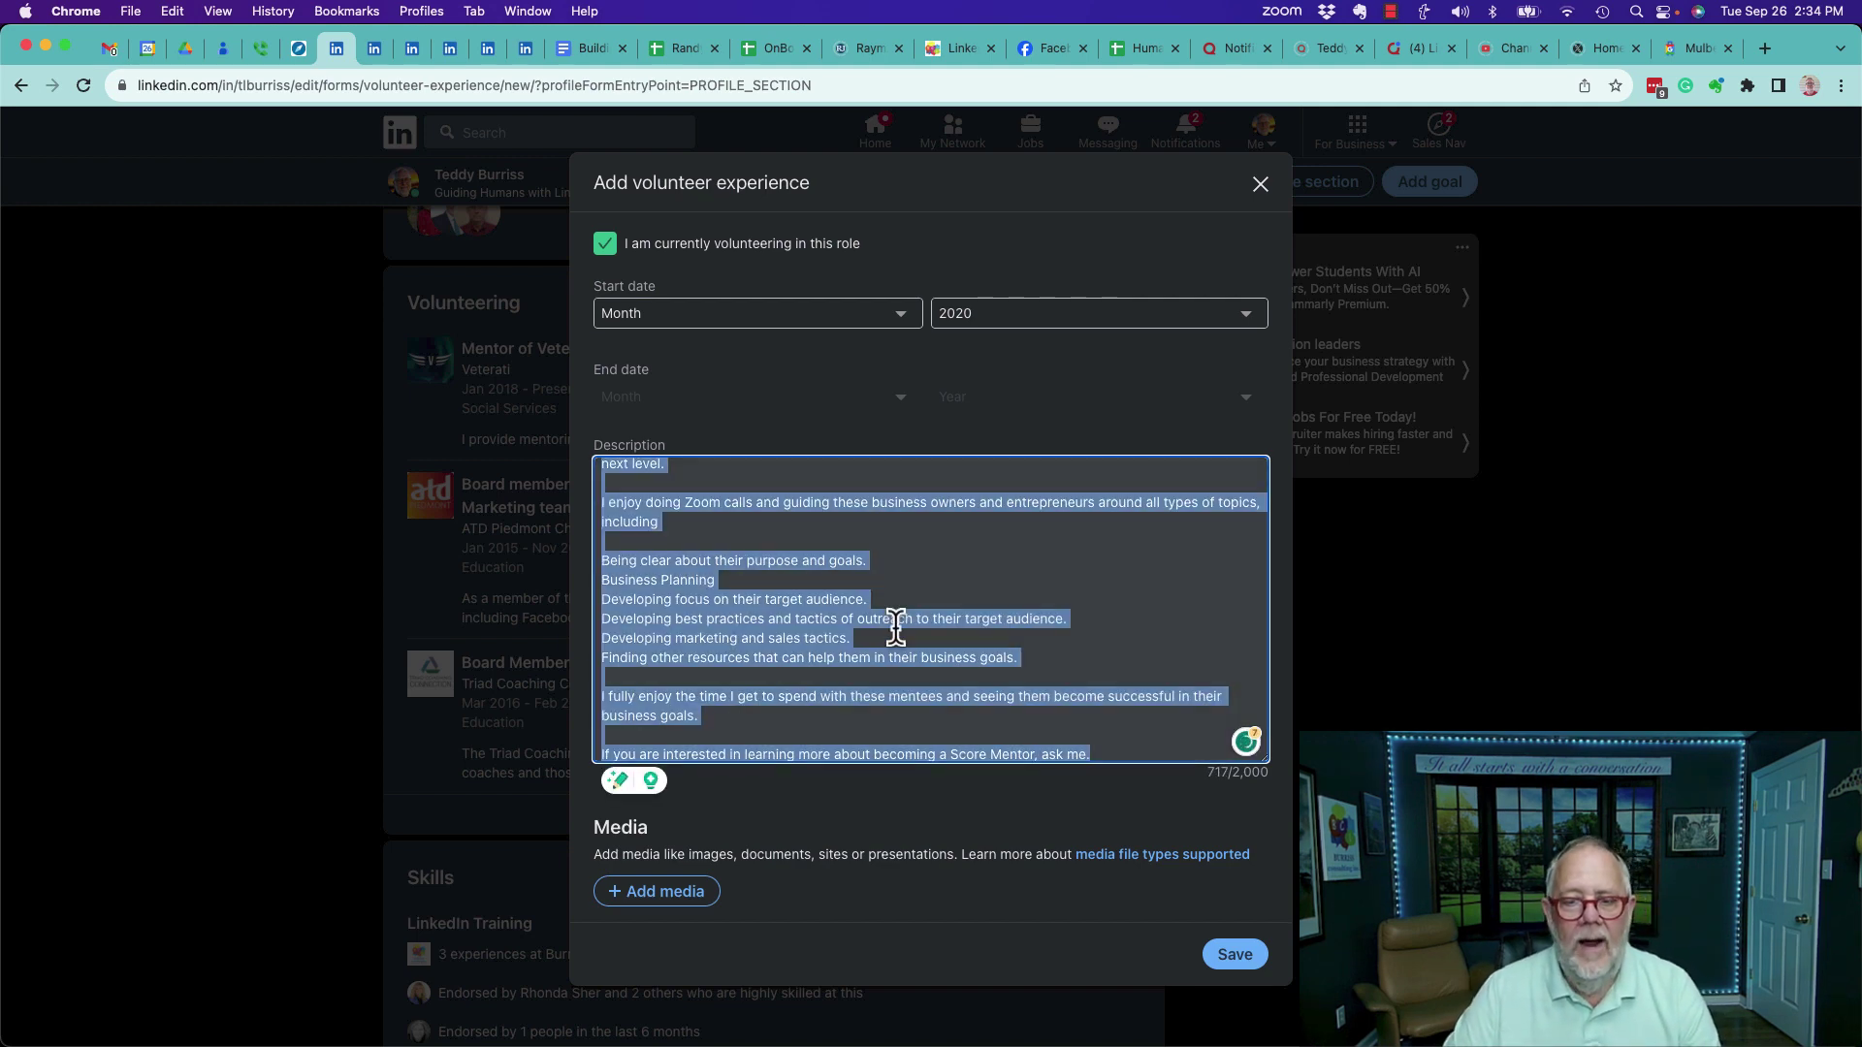
pyautogui.click(893, 621)
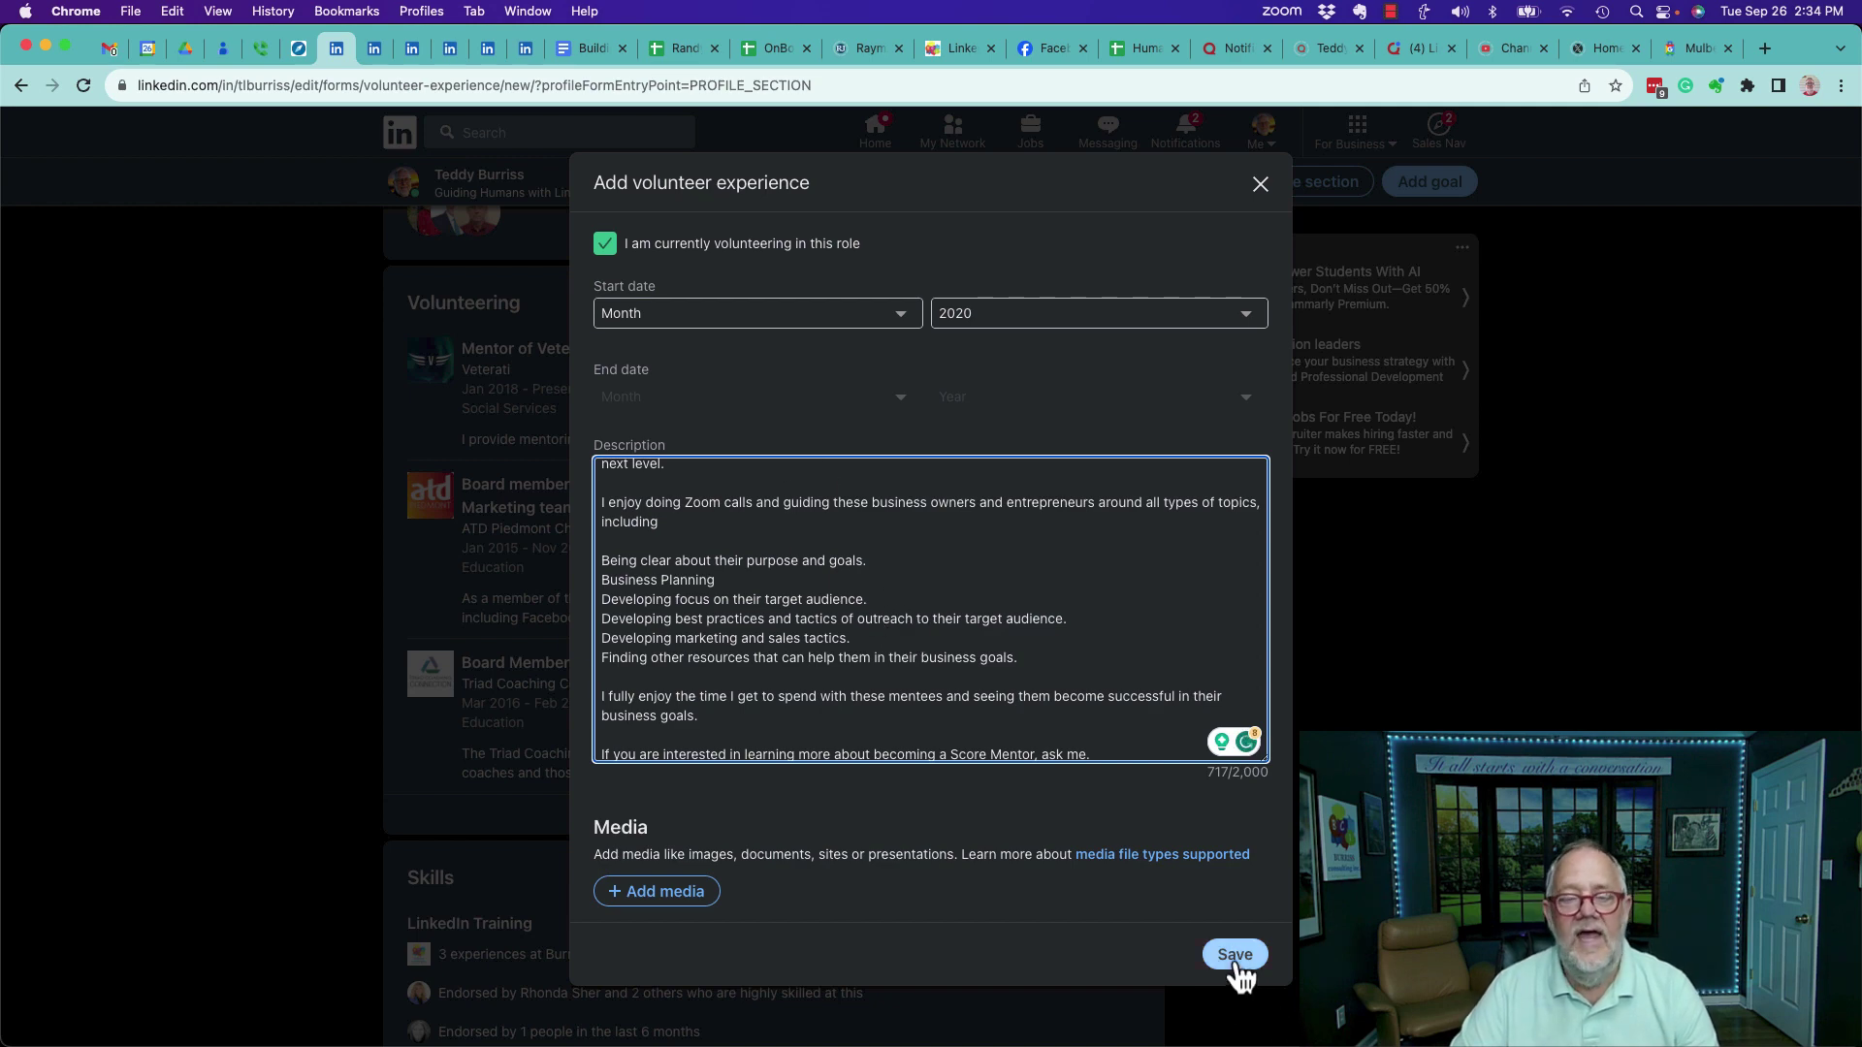
pyautogui.click(1235, 958)
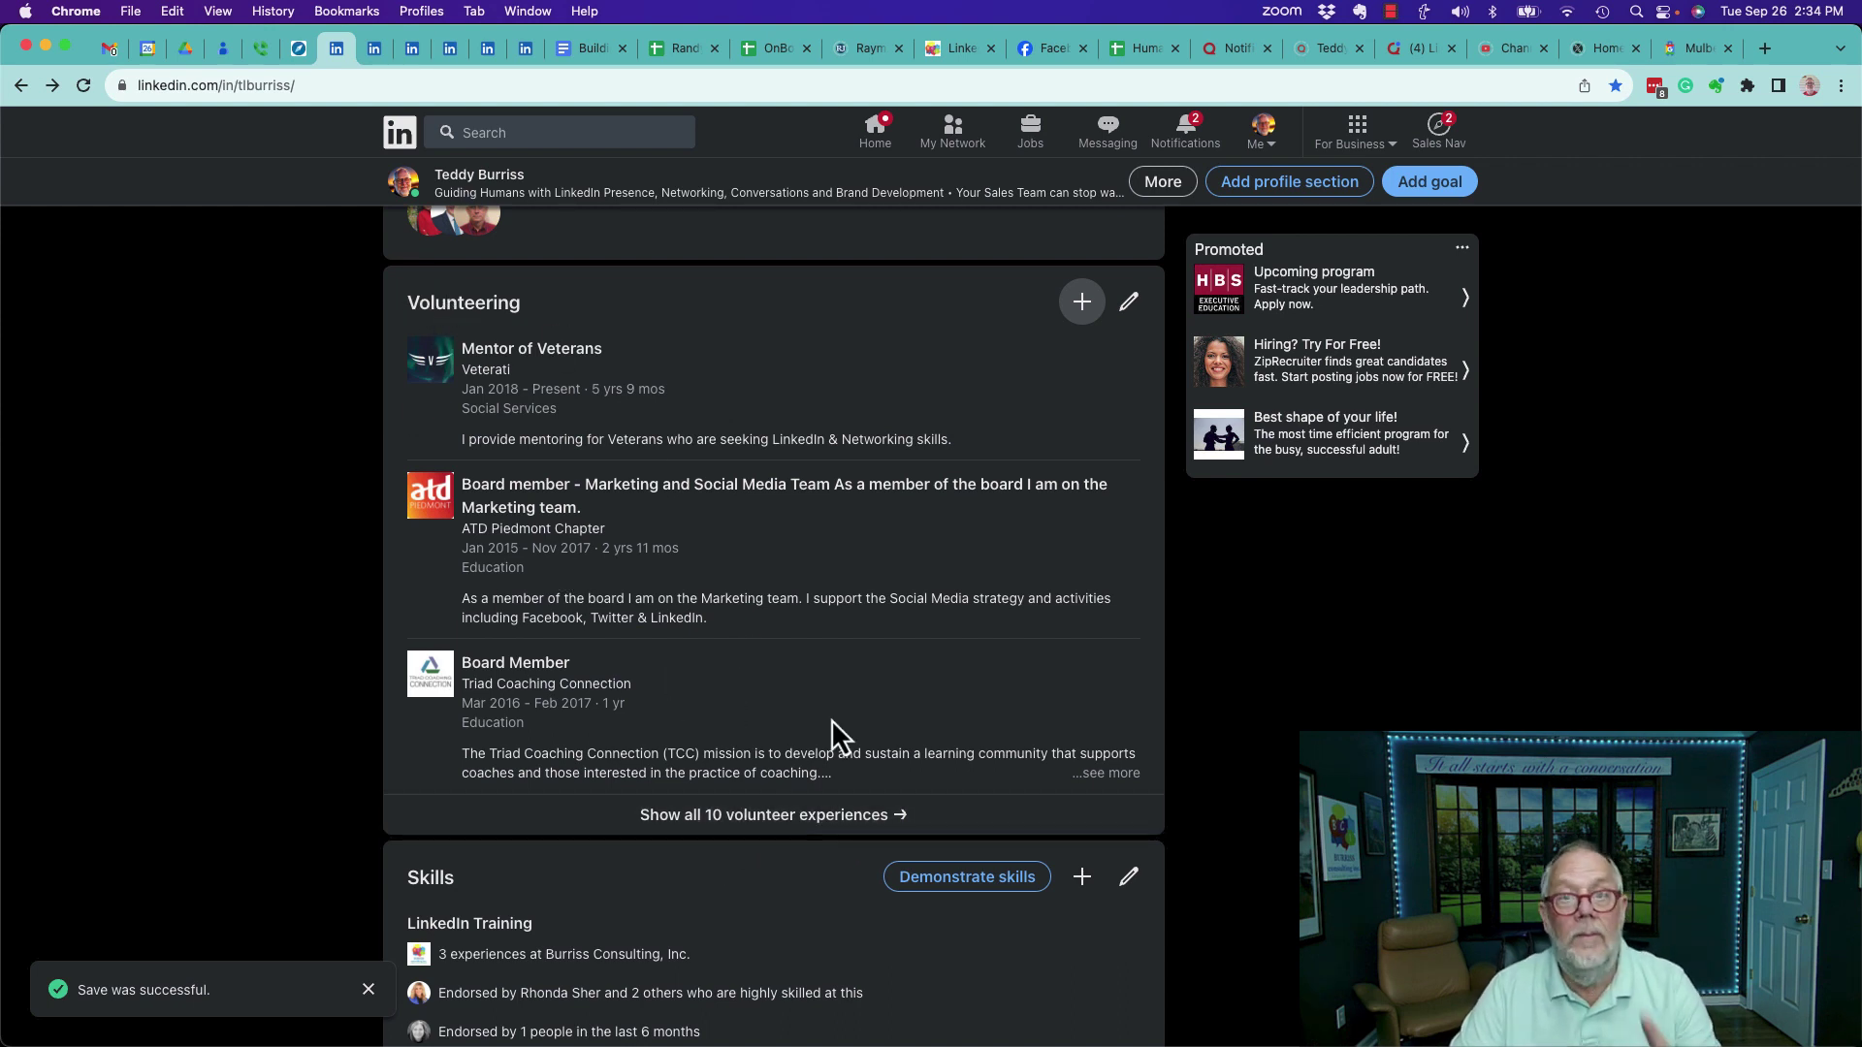
# Reorder the volunteering entries so that Score Mentor comes first, above Mentor of Veterans.
pyautogui.click(1129, 303)
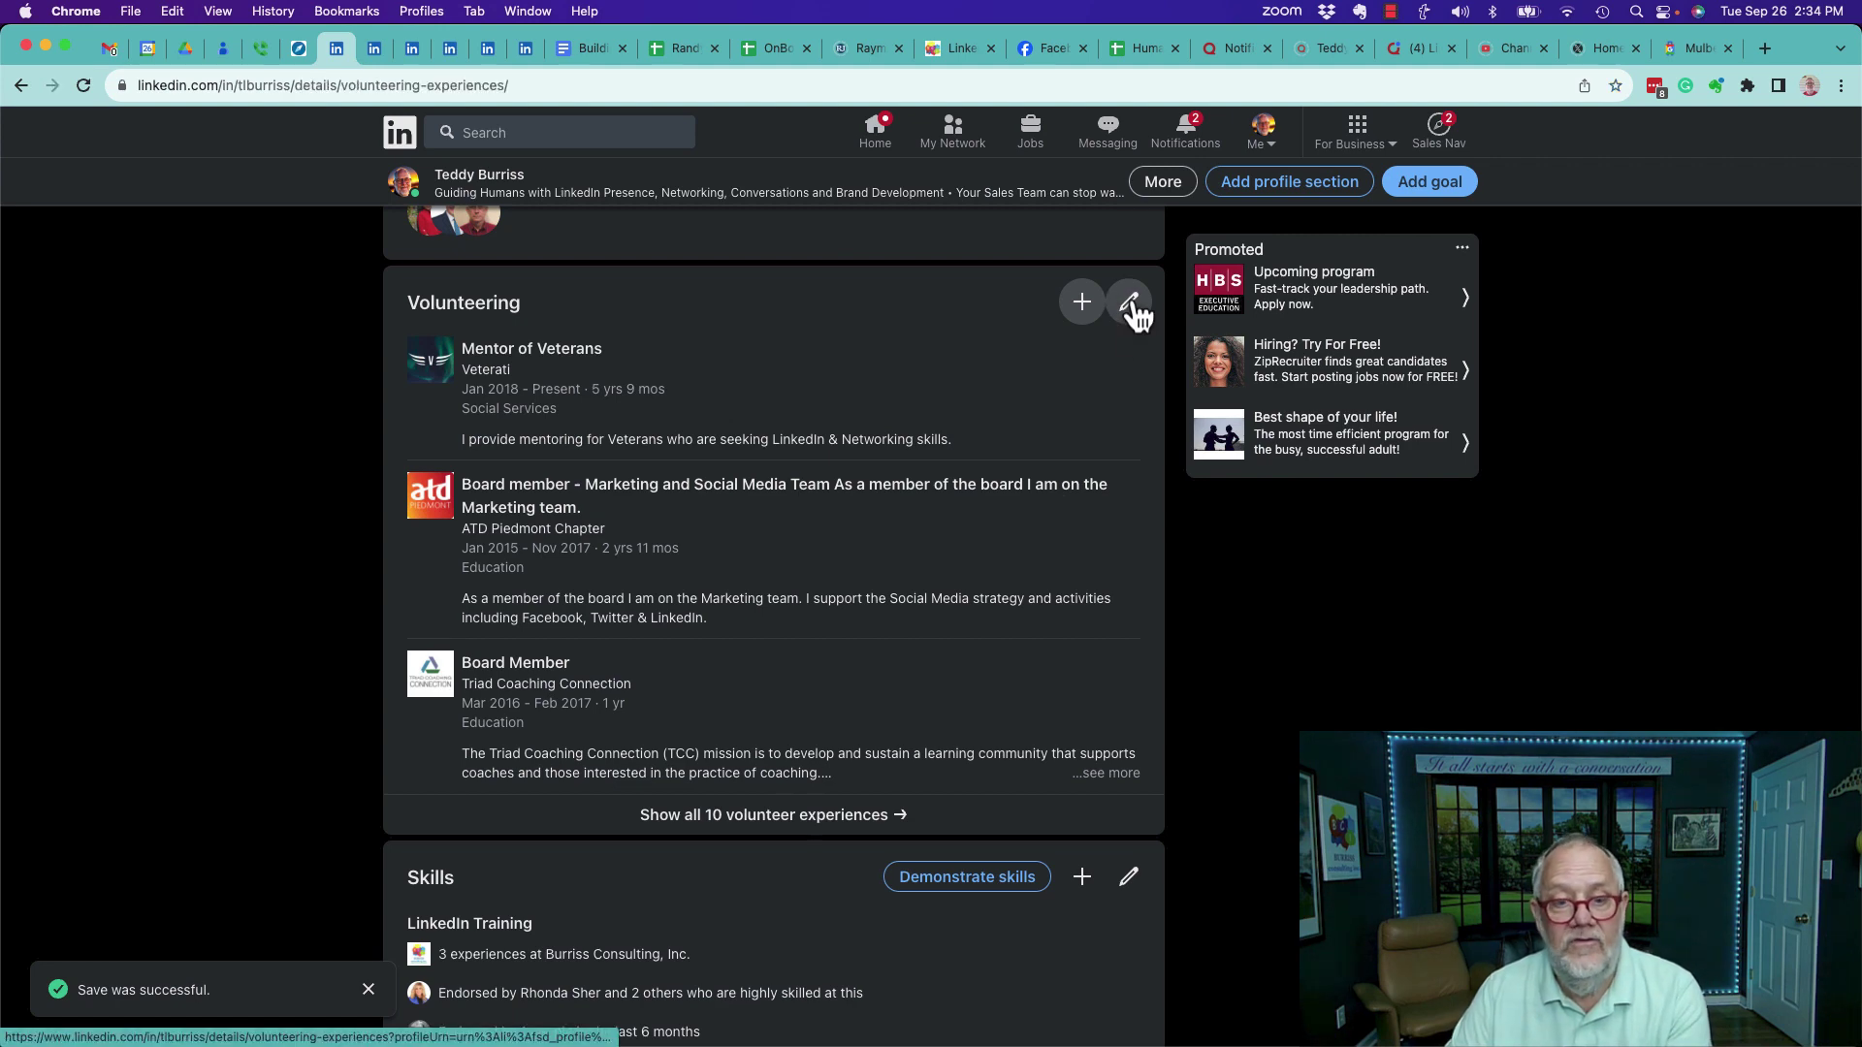
pyautogui.click(1082, 263)
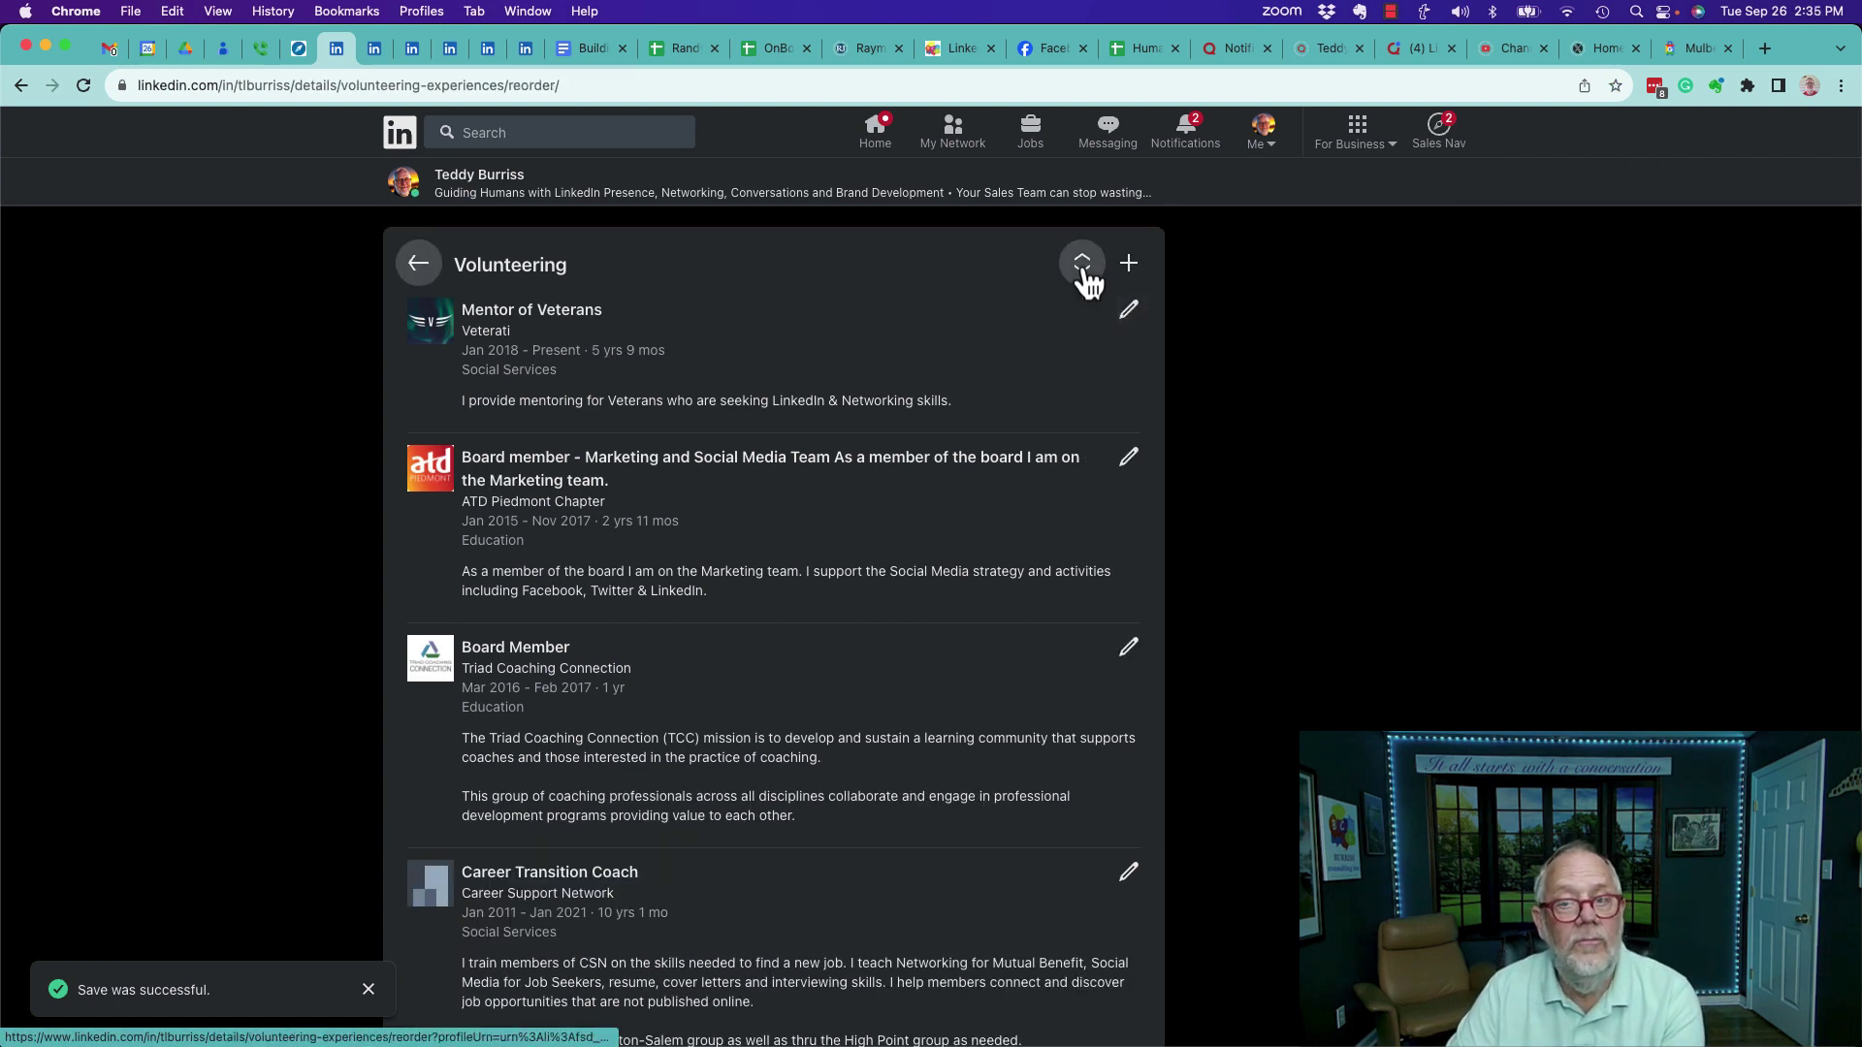
pyautogui.scroll(-5, 1125, 563)
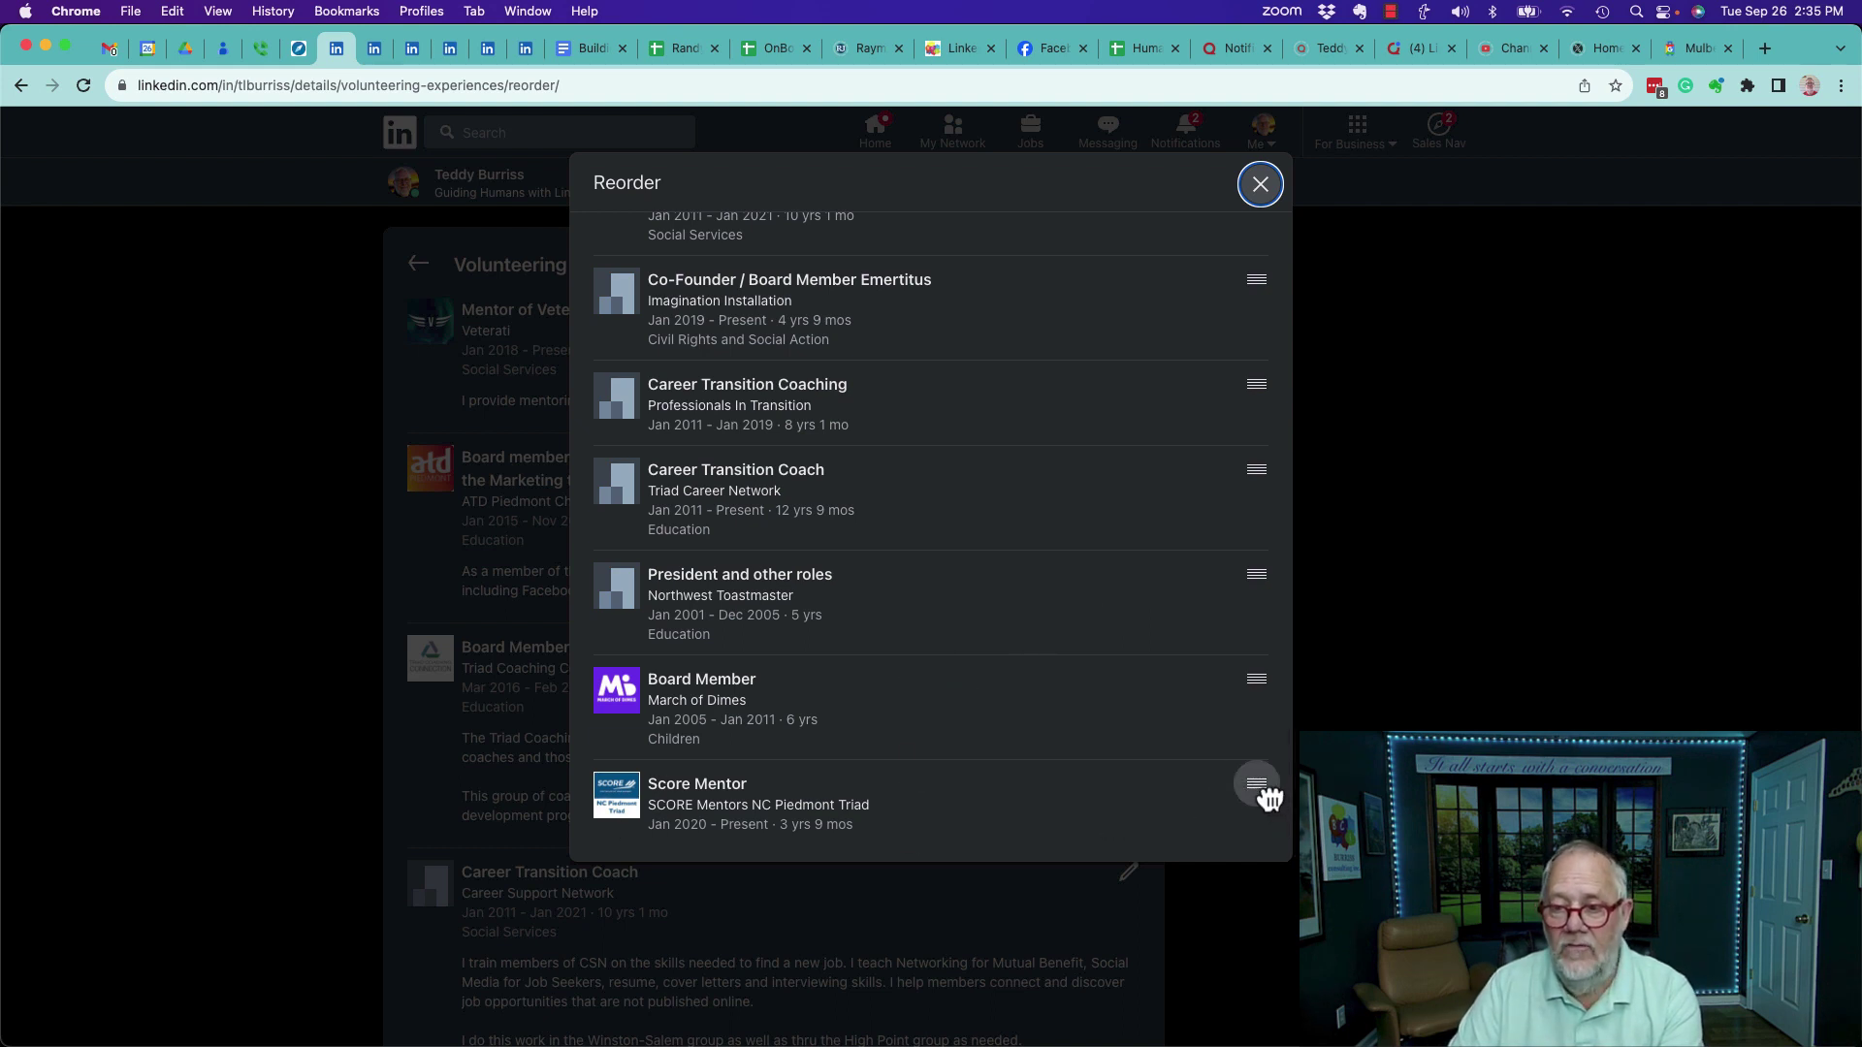
pyautogui.moveTo(1268, 798); pyautogui.dragTo(1272, 209)
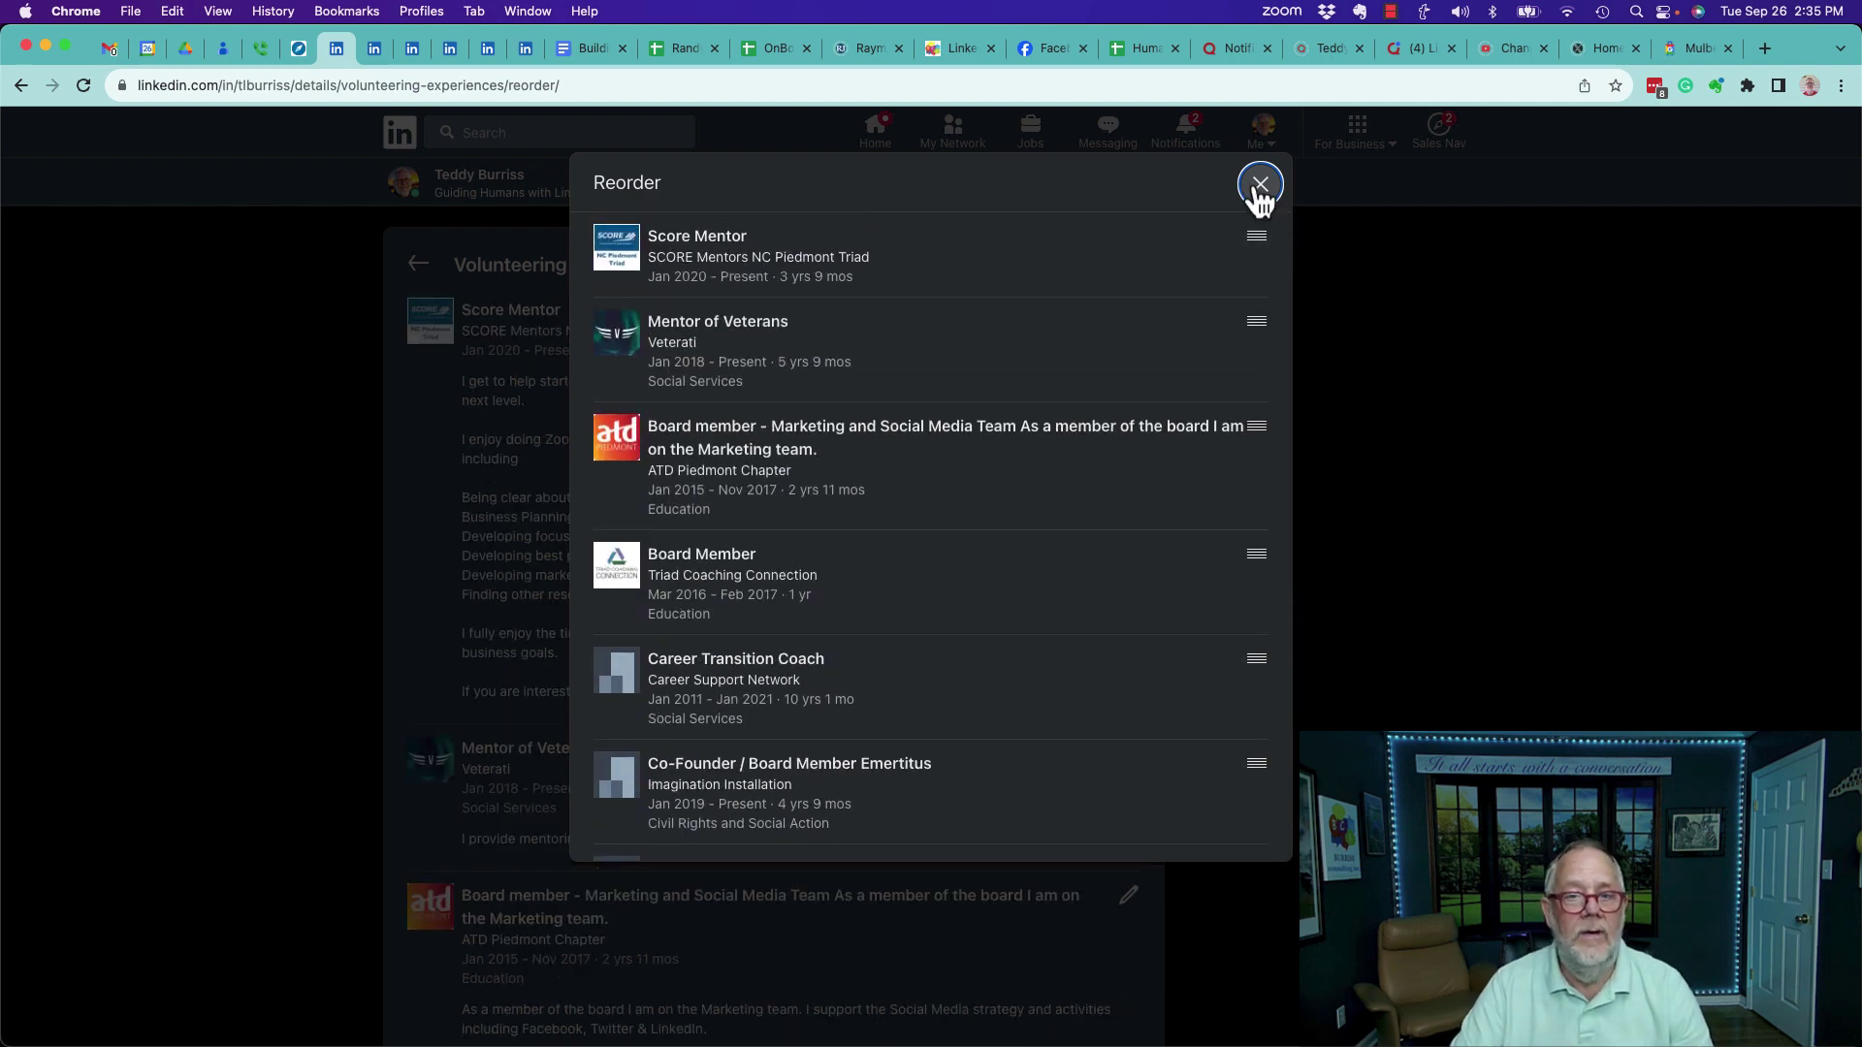
pyautogui.click(1259, 184)
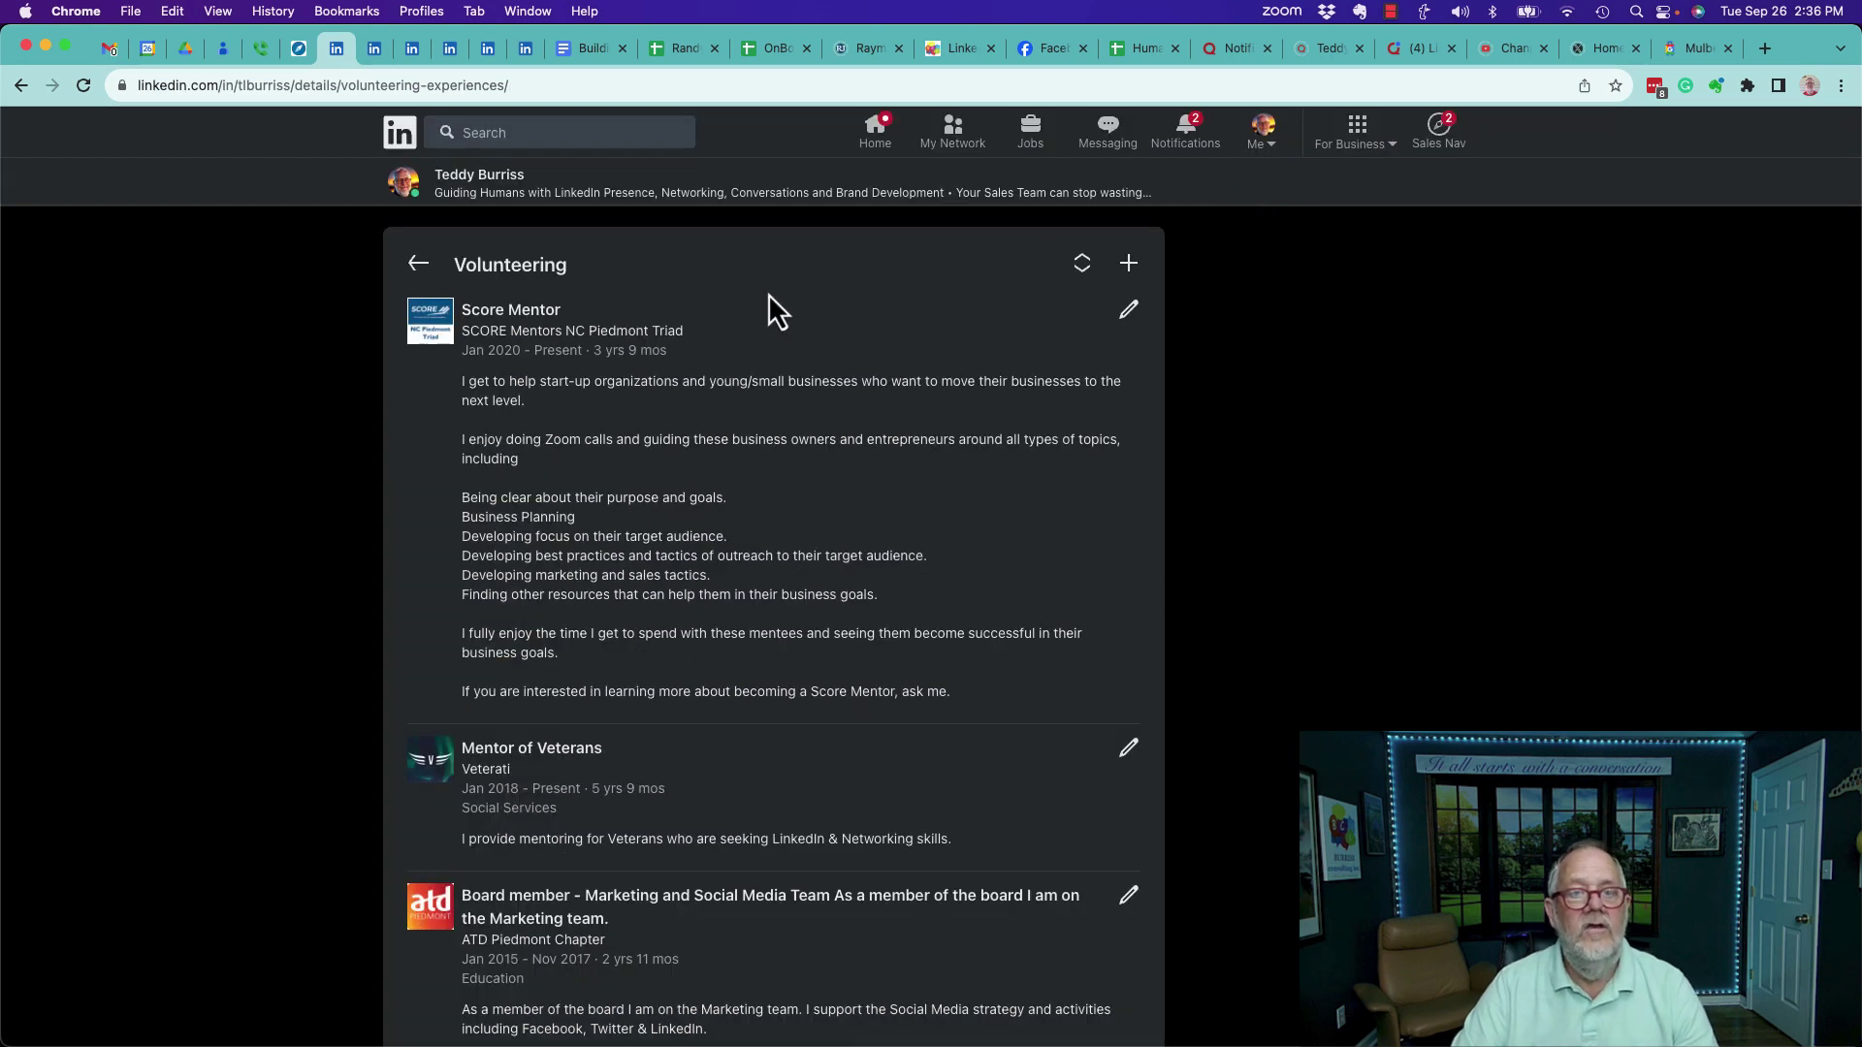
# Return to the main profile page and check the Score Mentor entry in the Volunteering section.
pyautogui.click(418, 263)
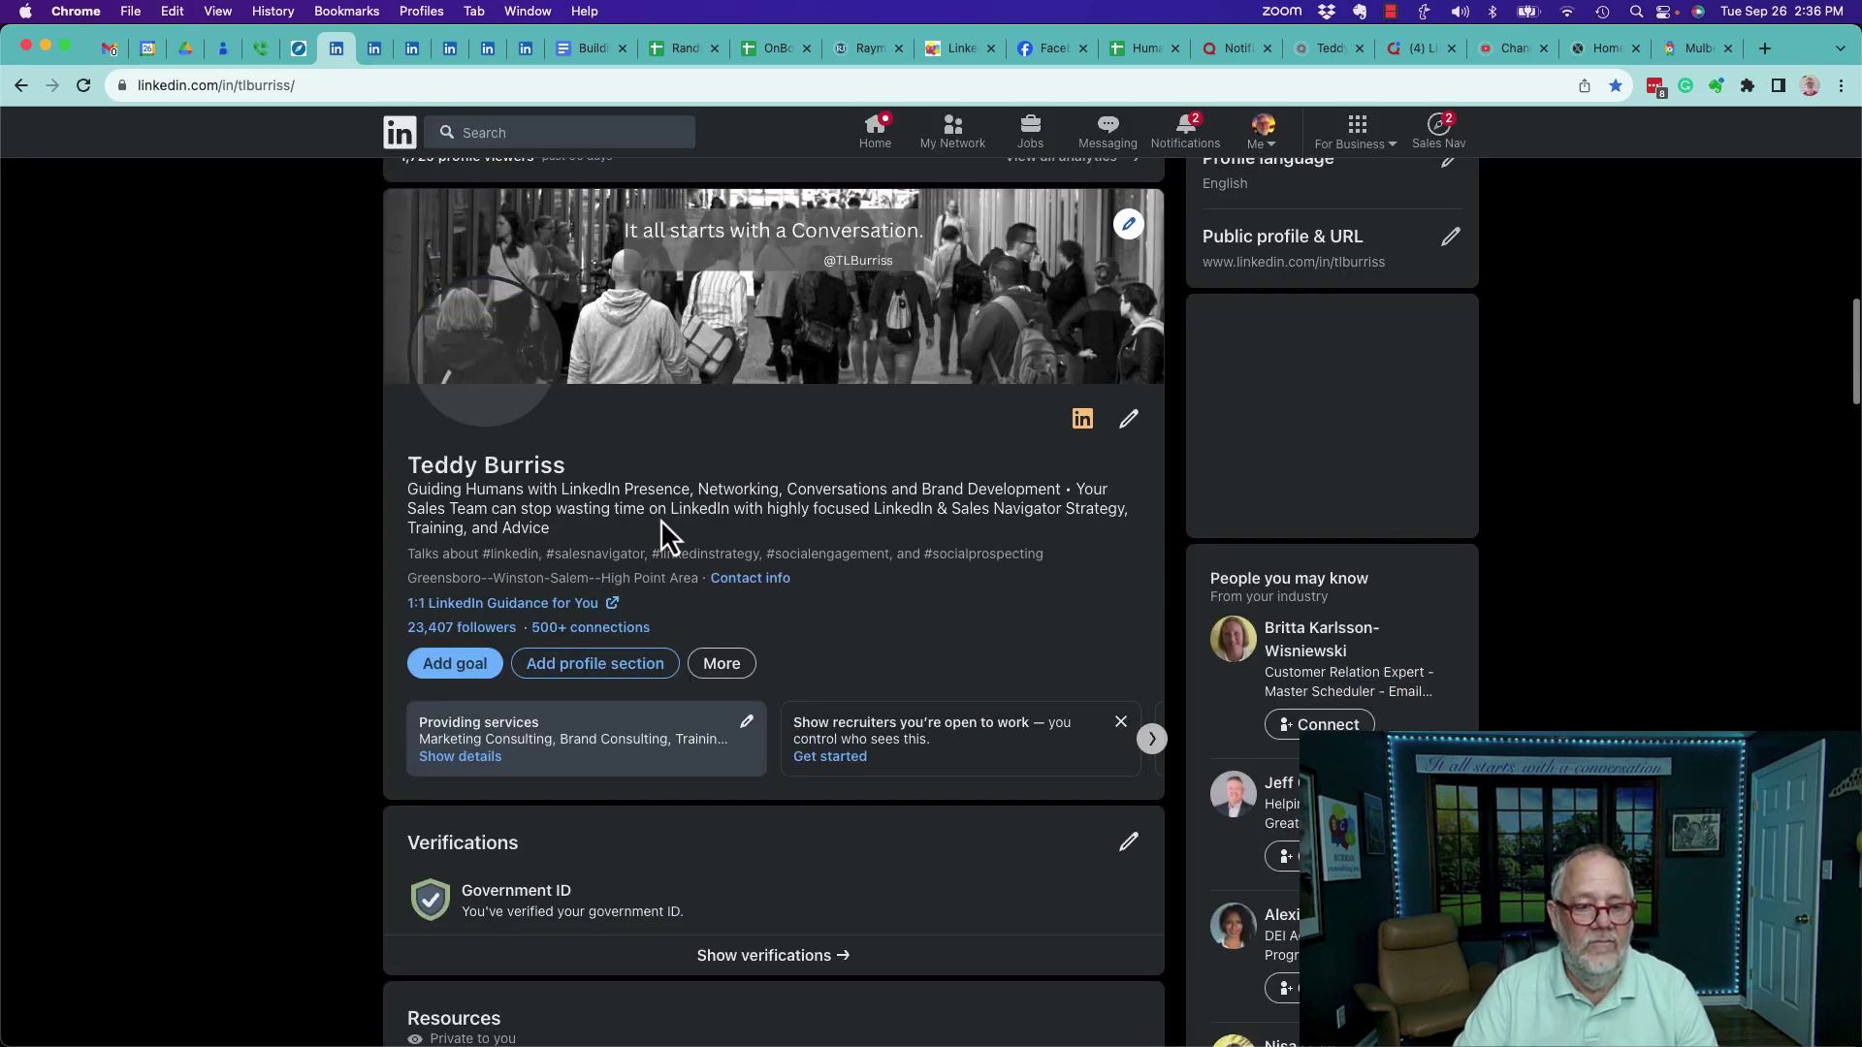
pyautogui.scroll(-10, 783, 763)
pyautogui.scroll(-10, 784, 763)
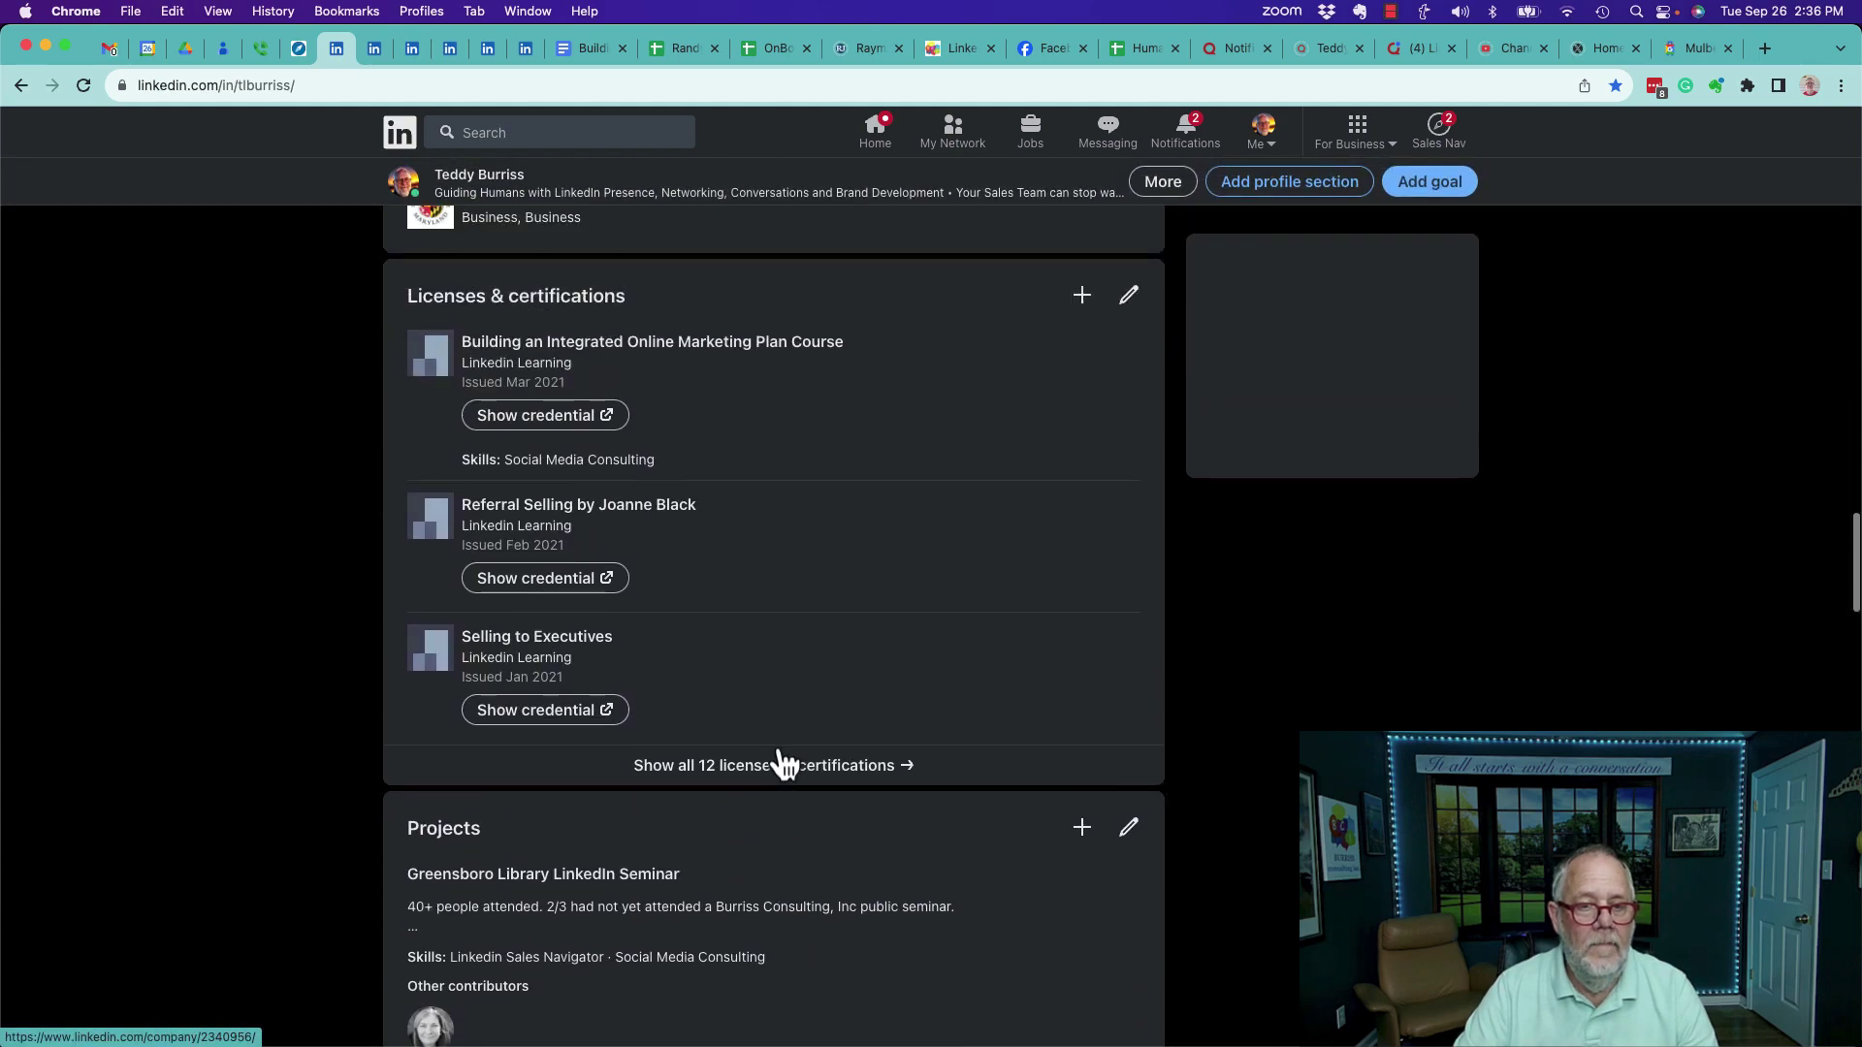
pyautogui.scroll(-5, 784, 763)
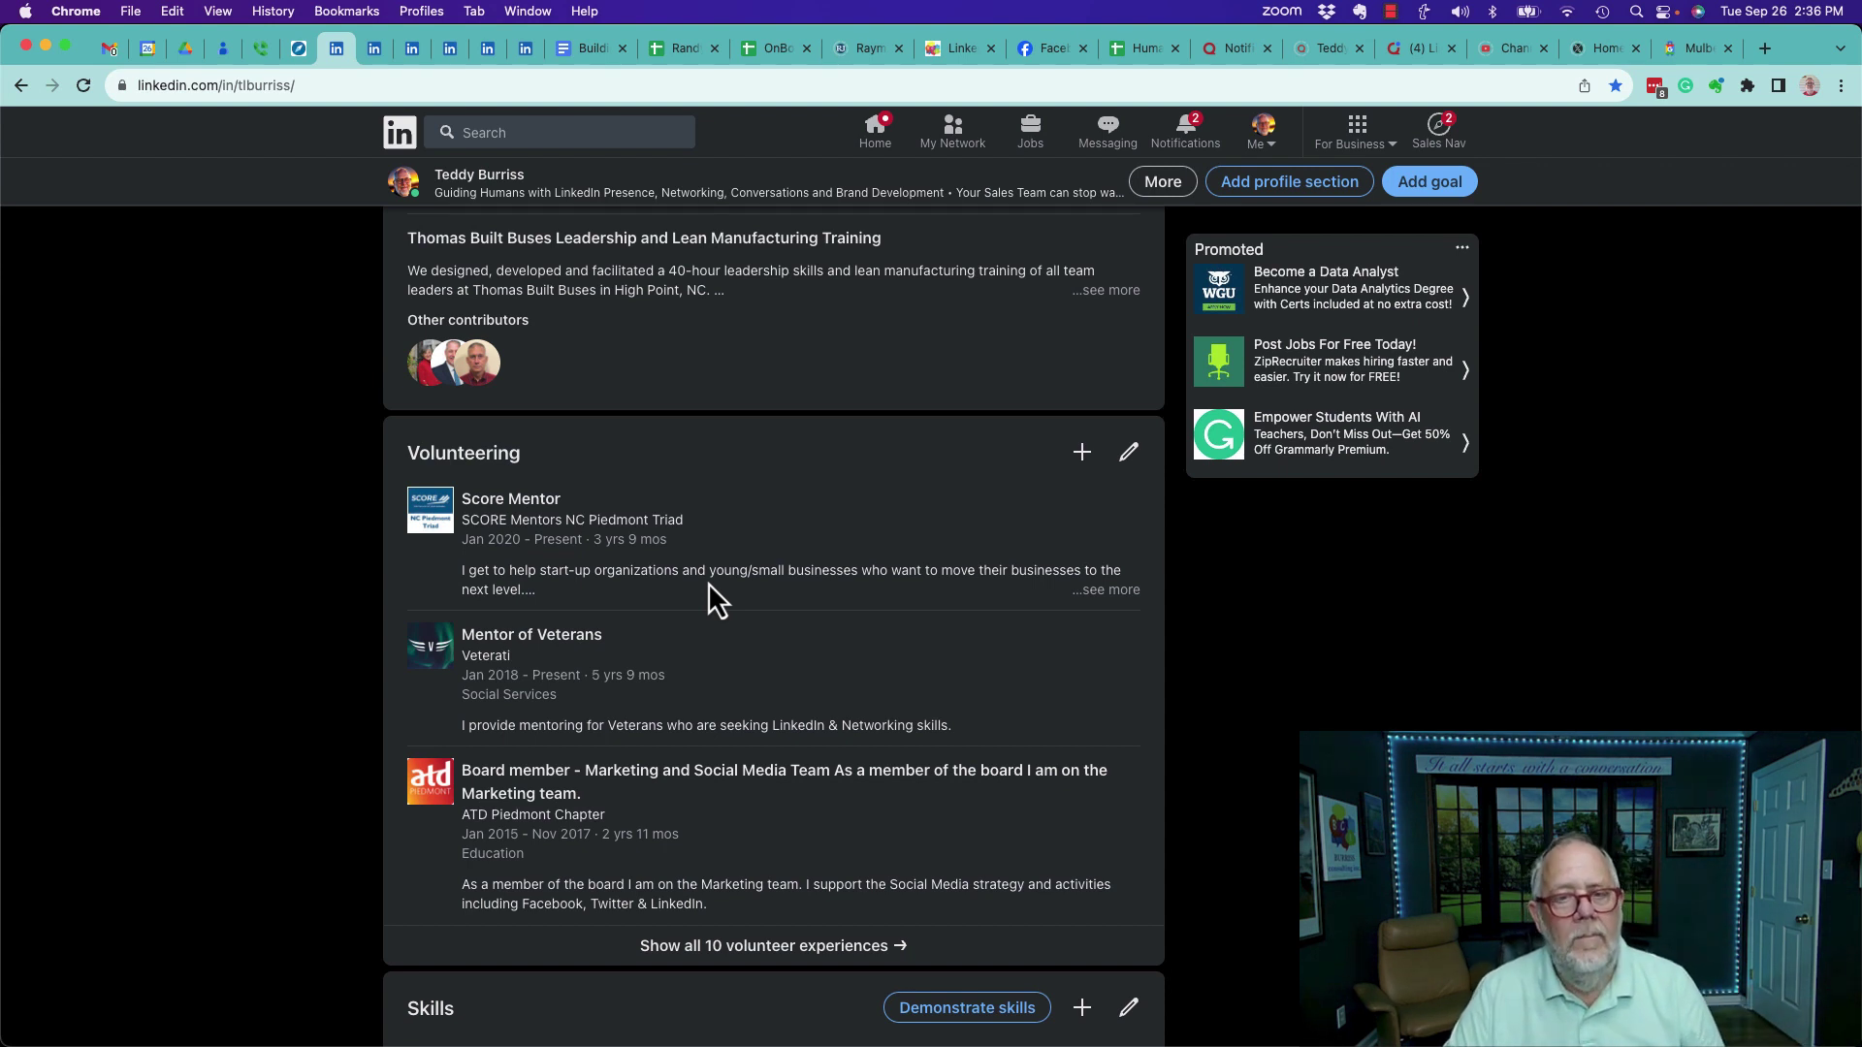
# Start a new position in the profile's Experience section and enter Score Mentor as its title.
pyautogui.scroll(15, 708, 582)
pyautogui.scroll(-5, 708, 582)
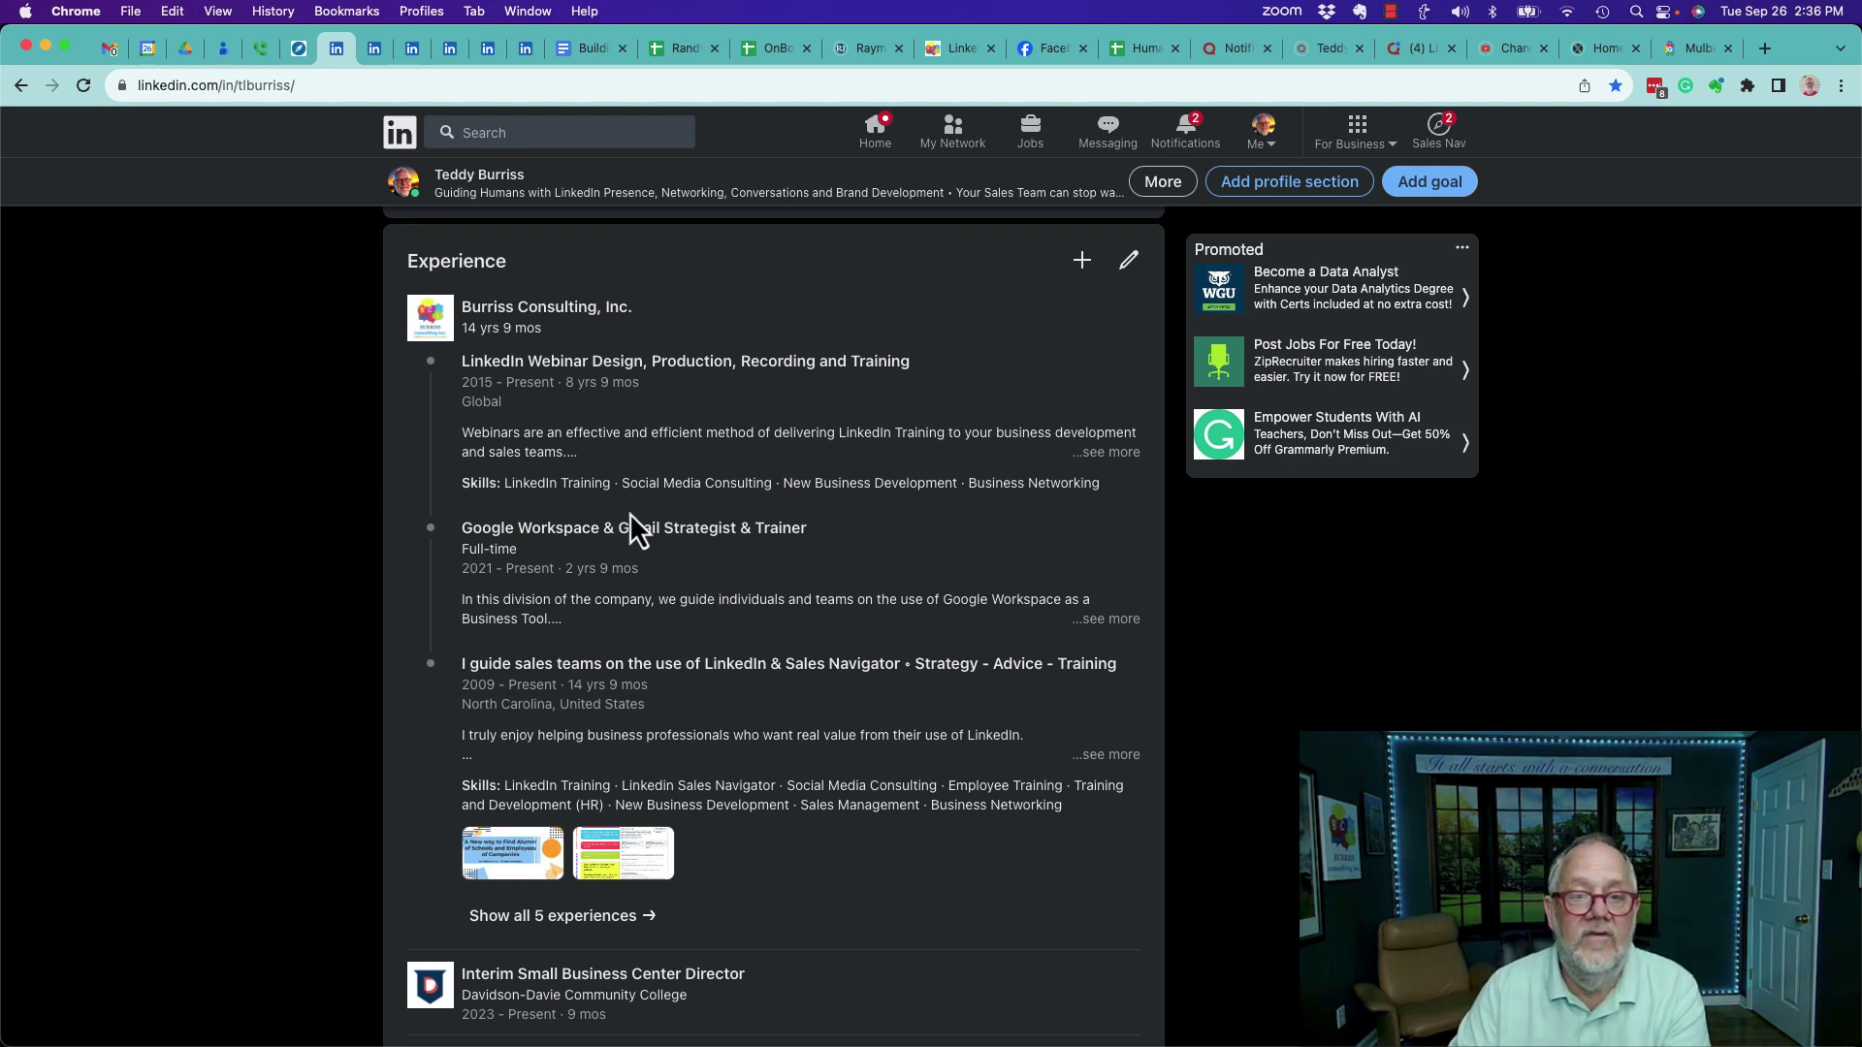
pyautogui.doubleClick(470, 261)
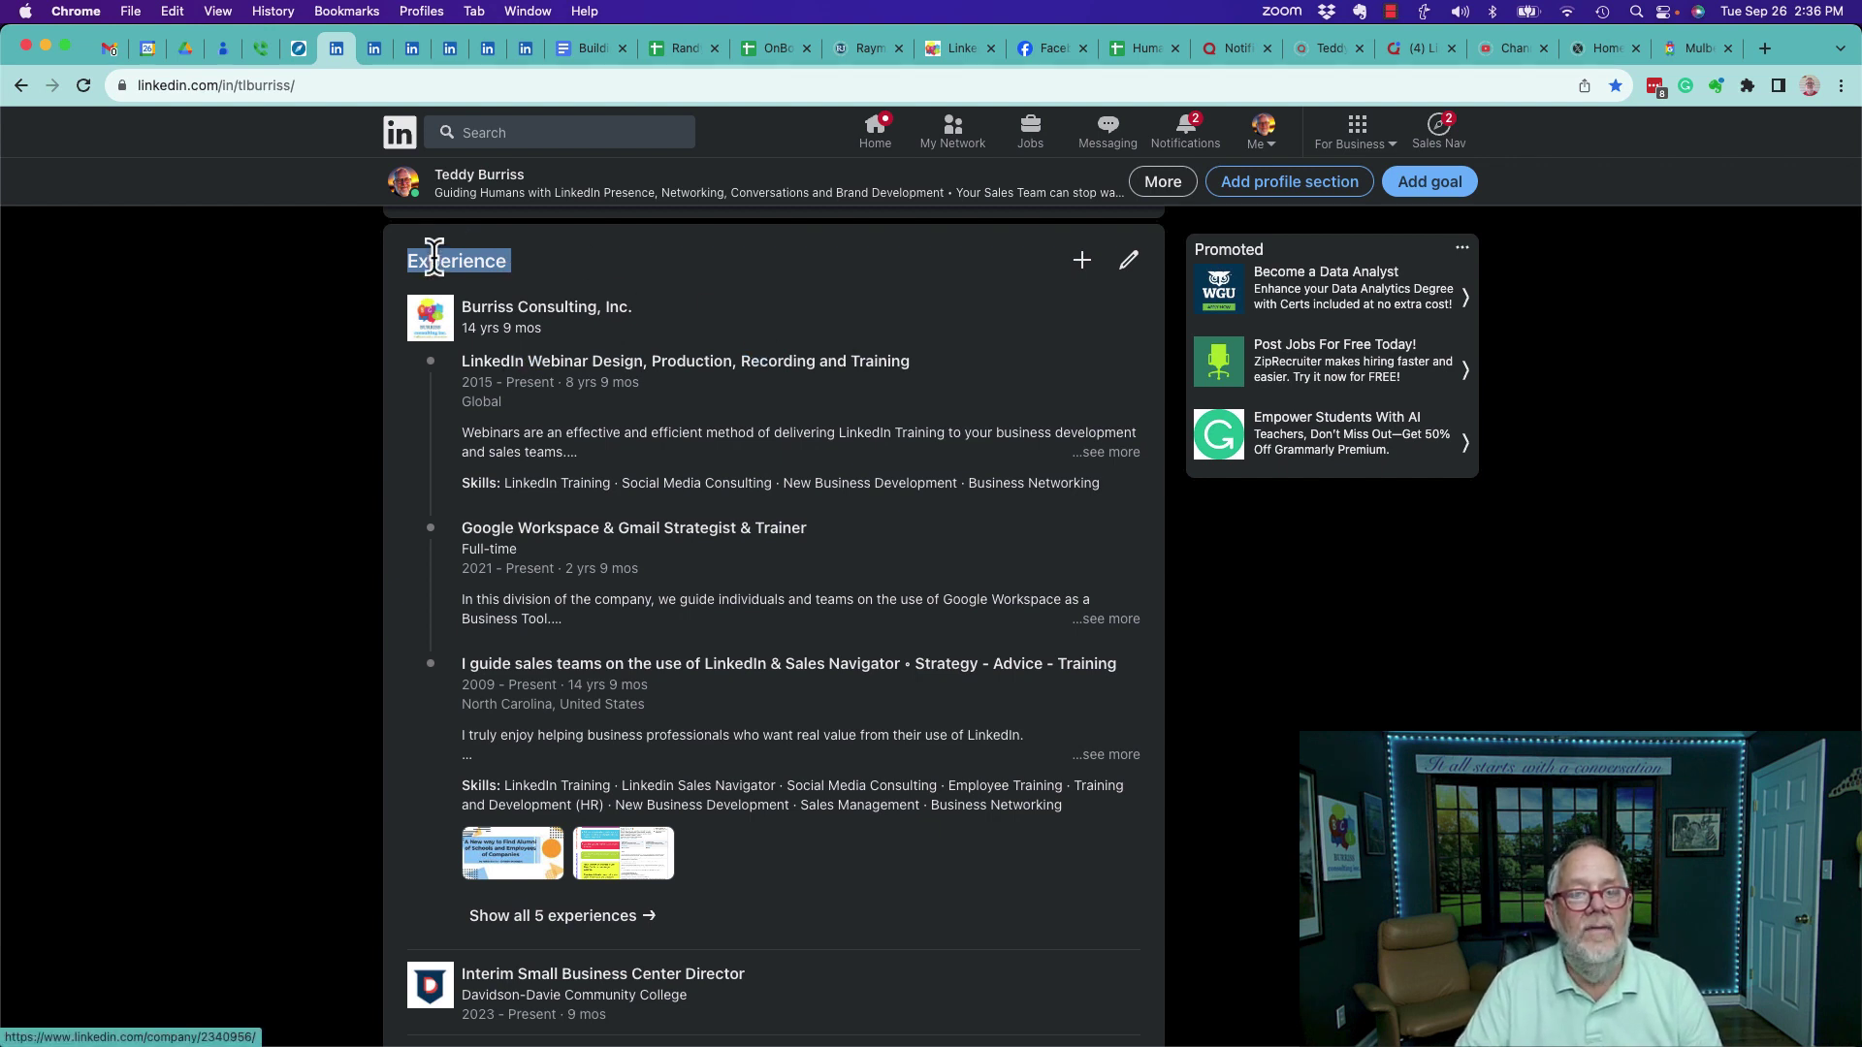
pyautogui.click(1082, 264)
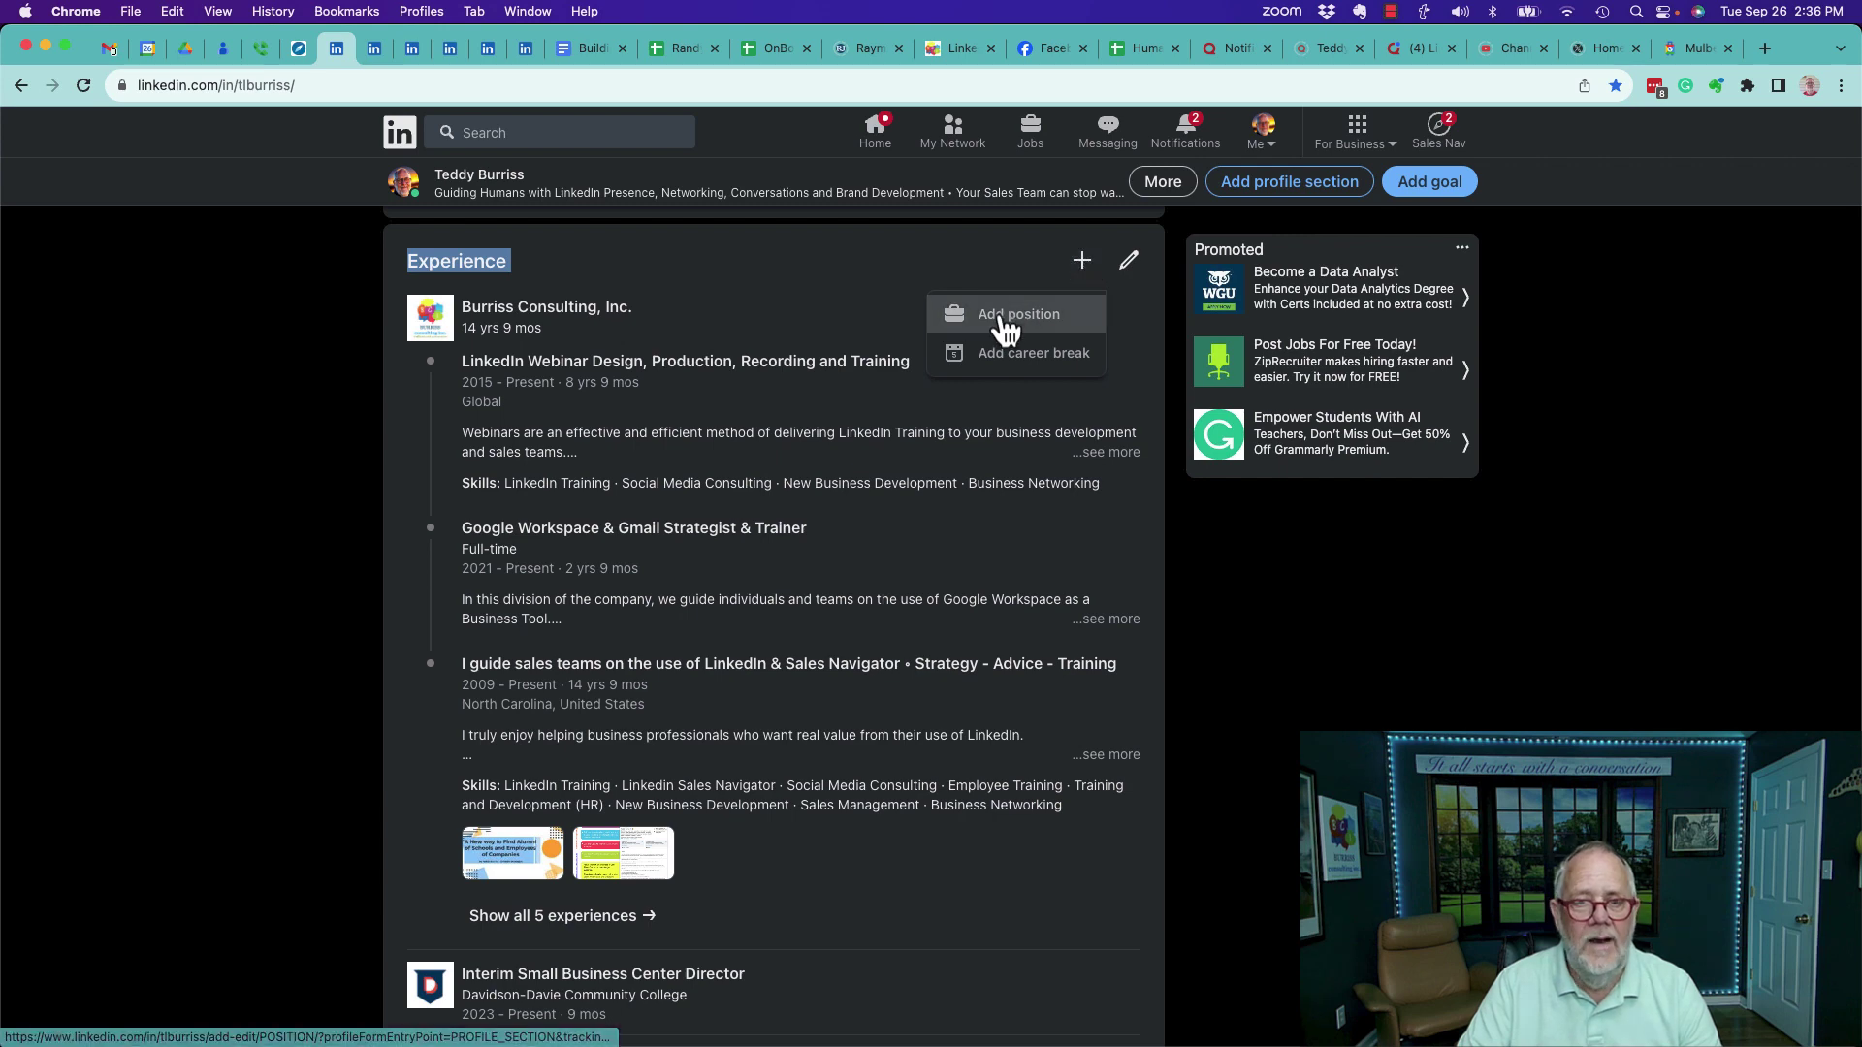
pyautogui.click(999, 316)
pyautogui.click(687, 396)
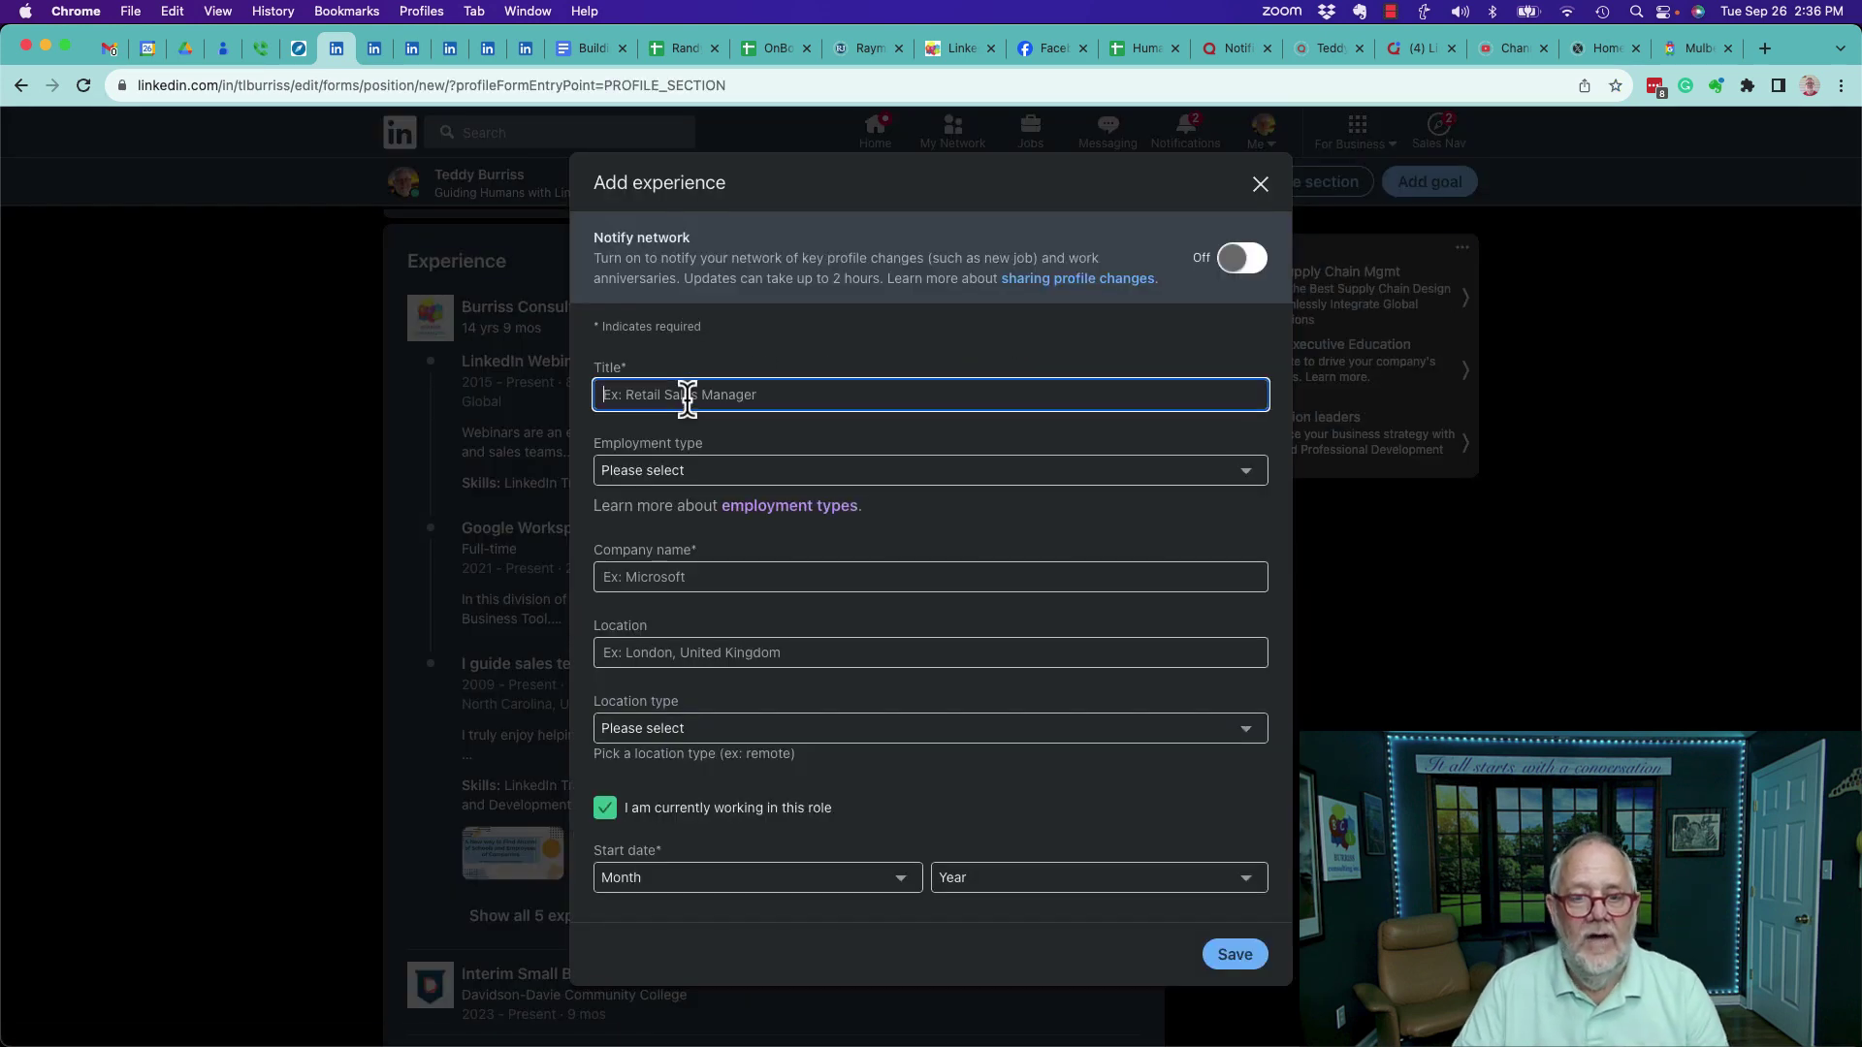
pyautogui.write('As')
pyautogui.press('BackSpace')
pyautogui.press('BackSpace')
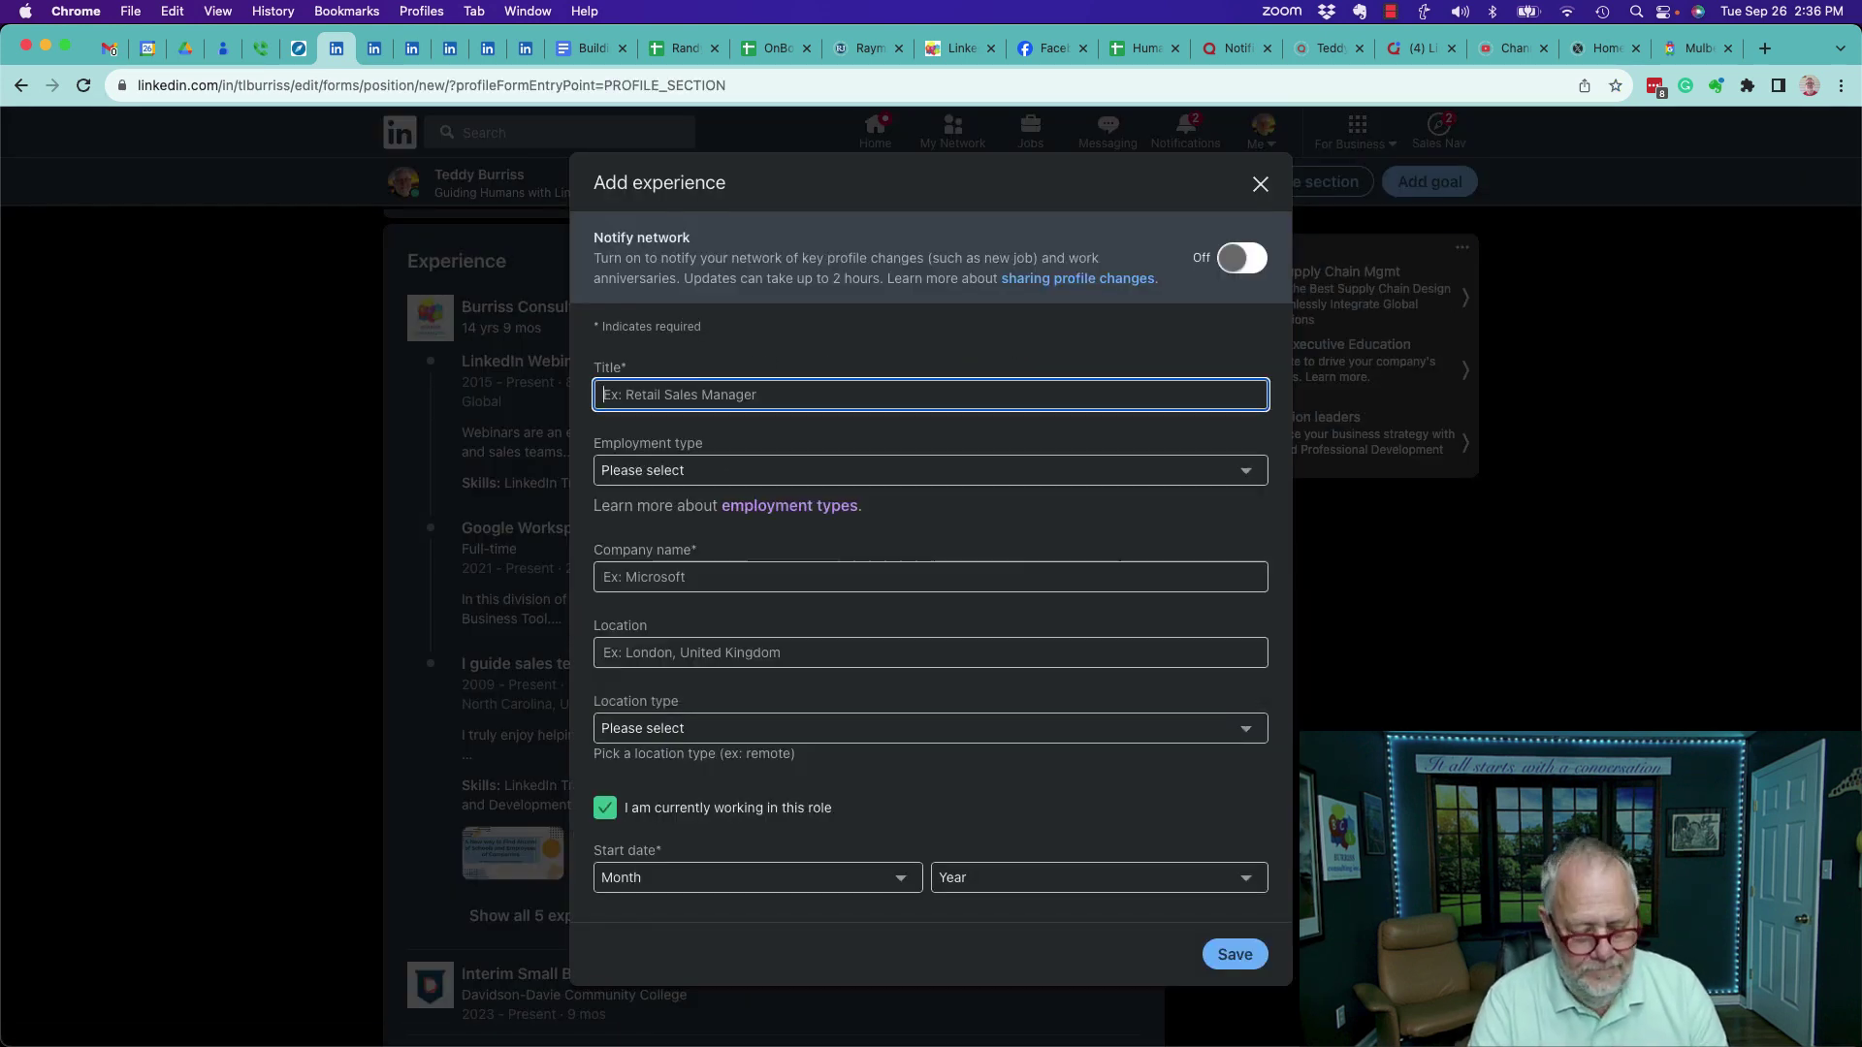
pyautogui.write('Score Mentor')
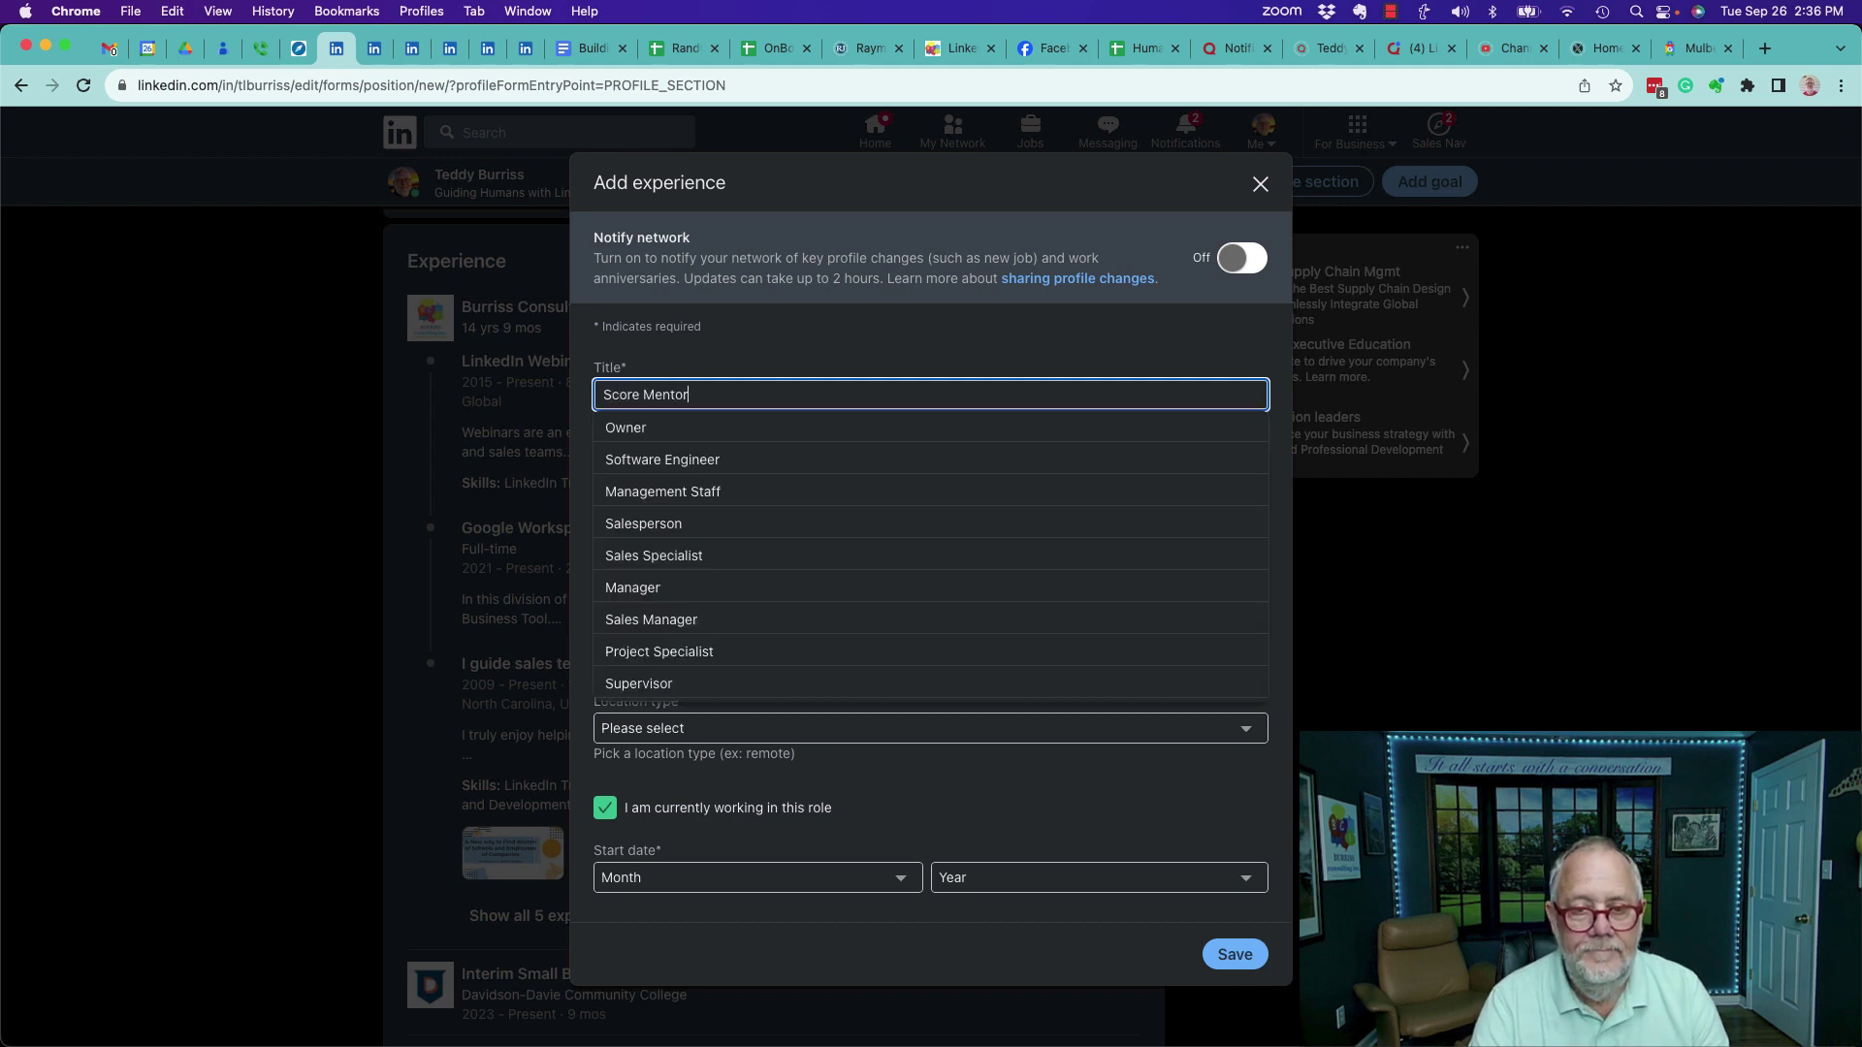
pyautogui.press('Tab')
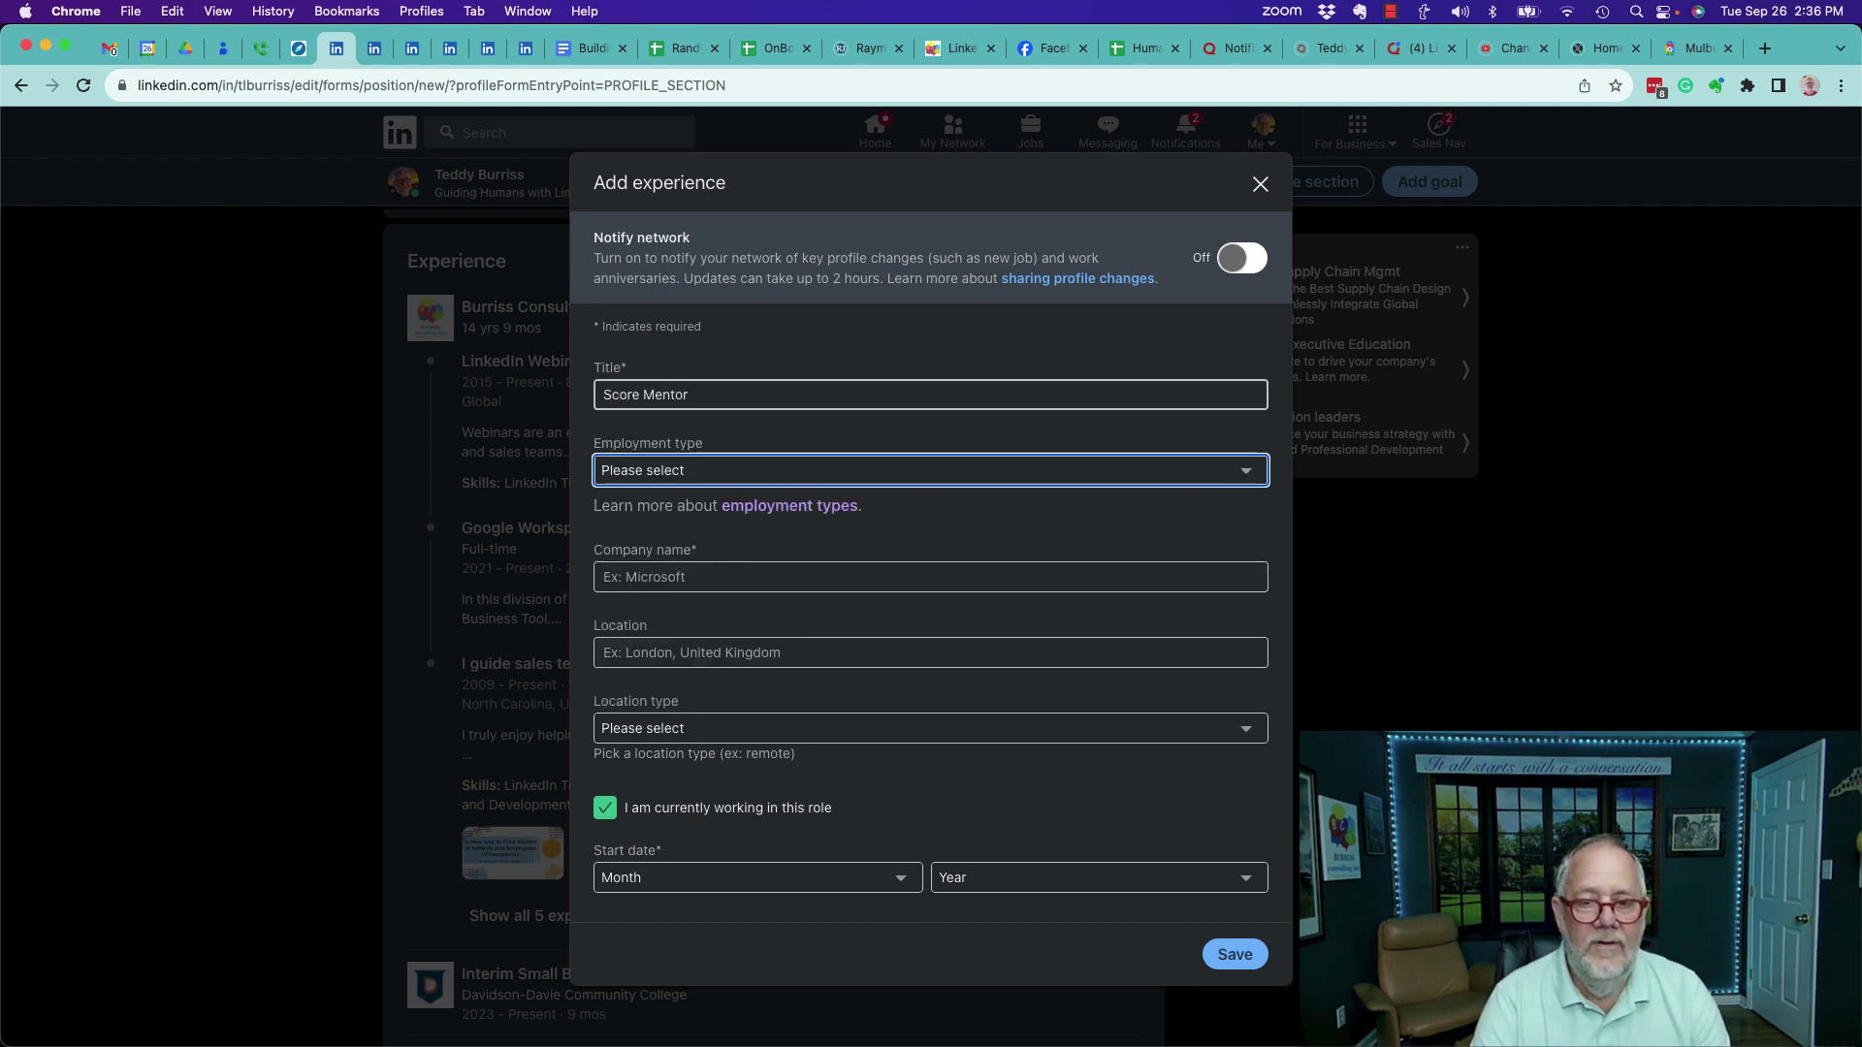
# Set the position's company to SCORE Mentors NC Piedmont Triad and its start year to 2020.
pyautogui.press('Tab')
pyautogui.write('Score')
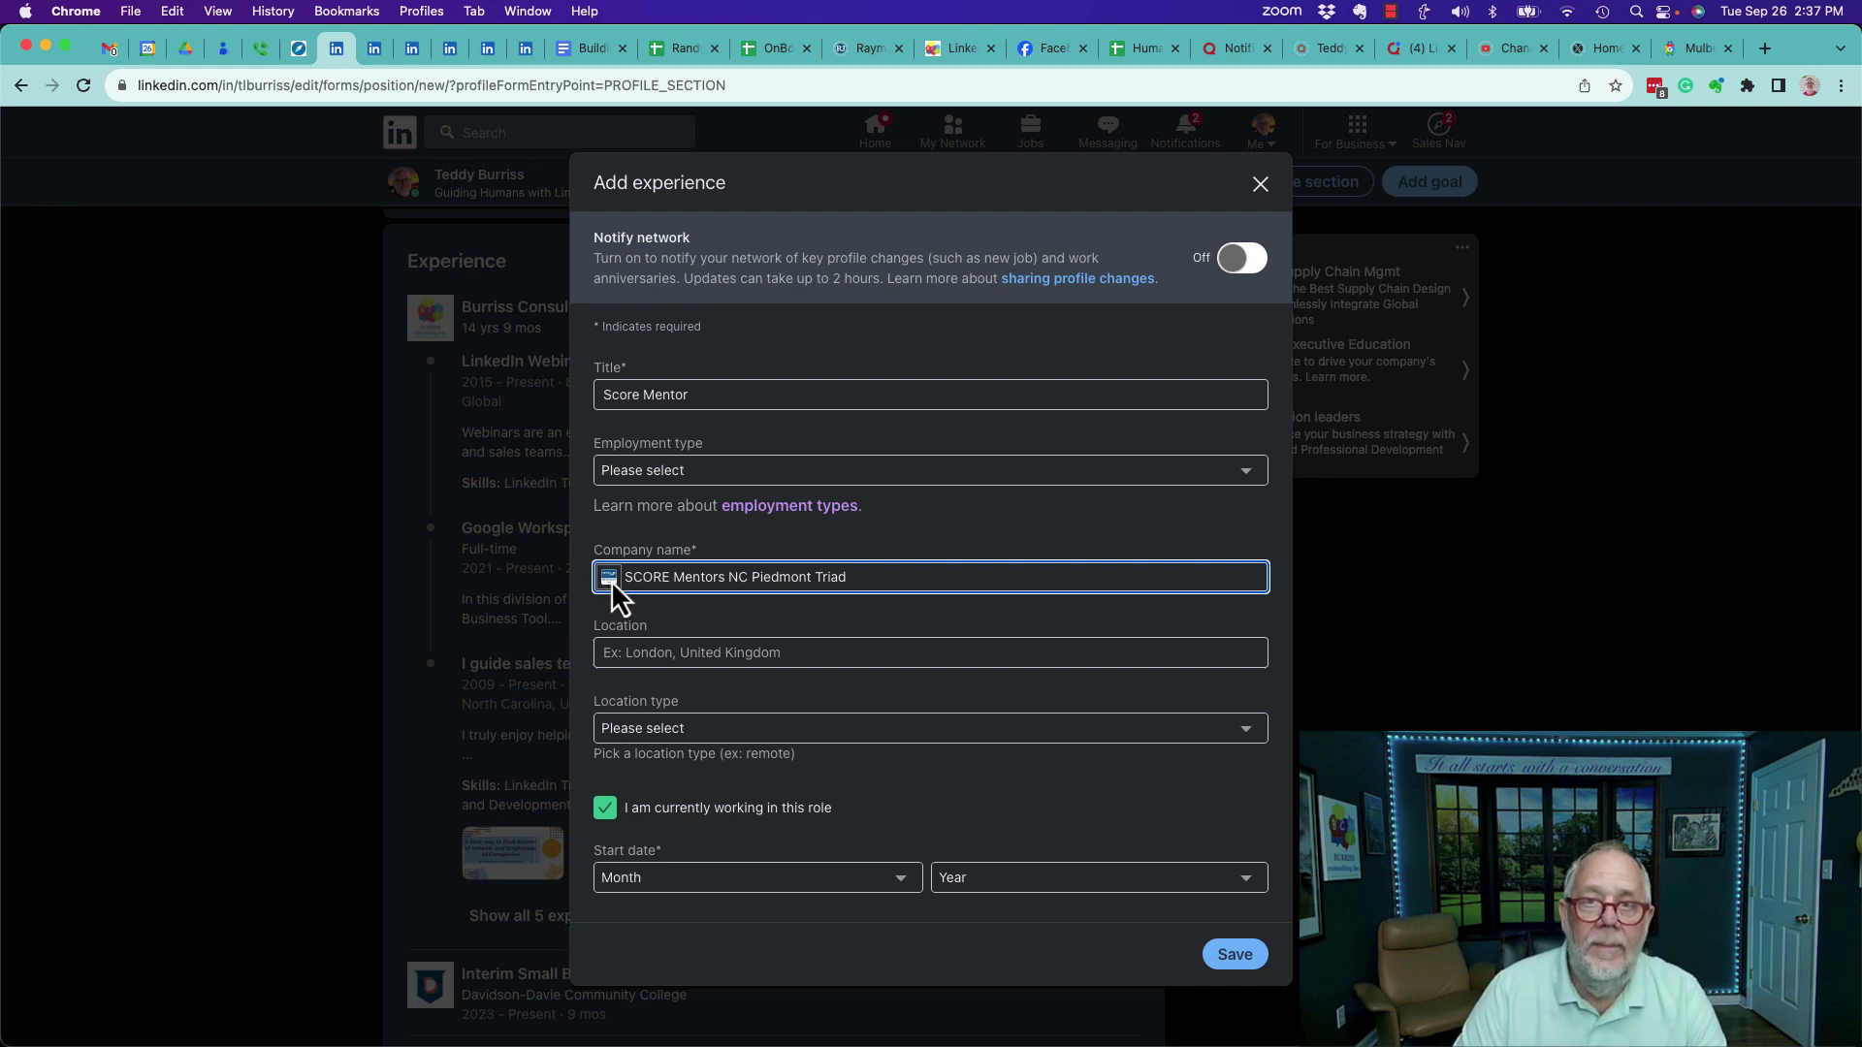
pyautogui.scroll(-3, 755, 608)
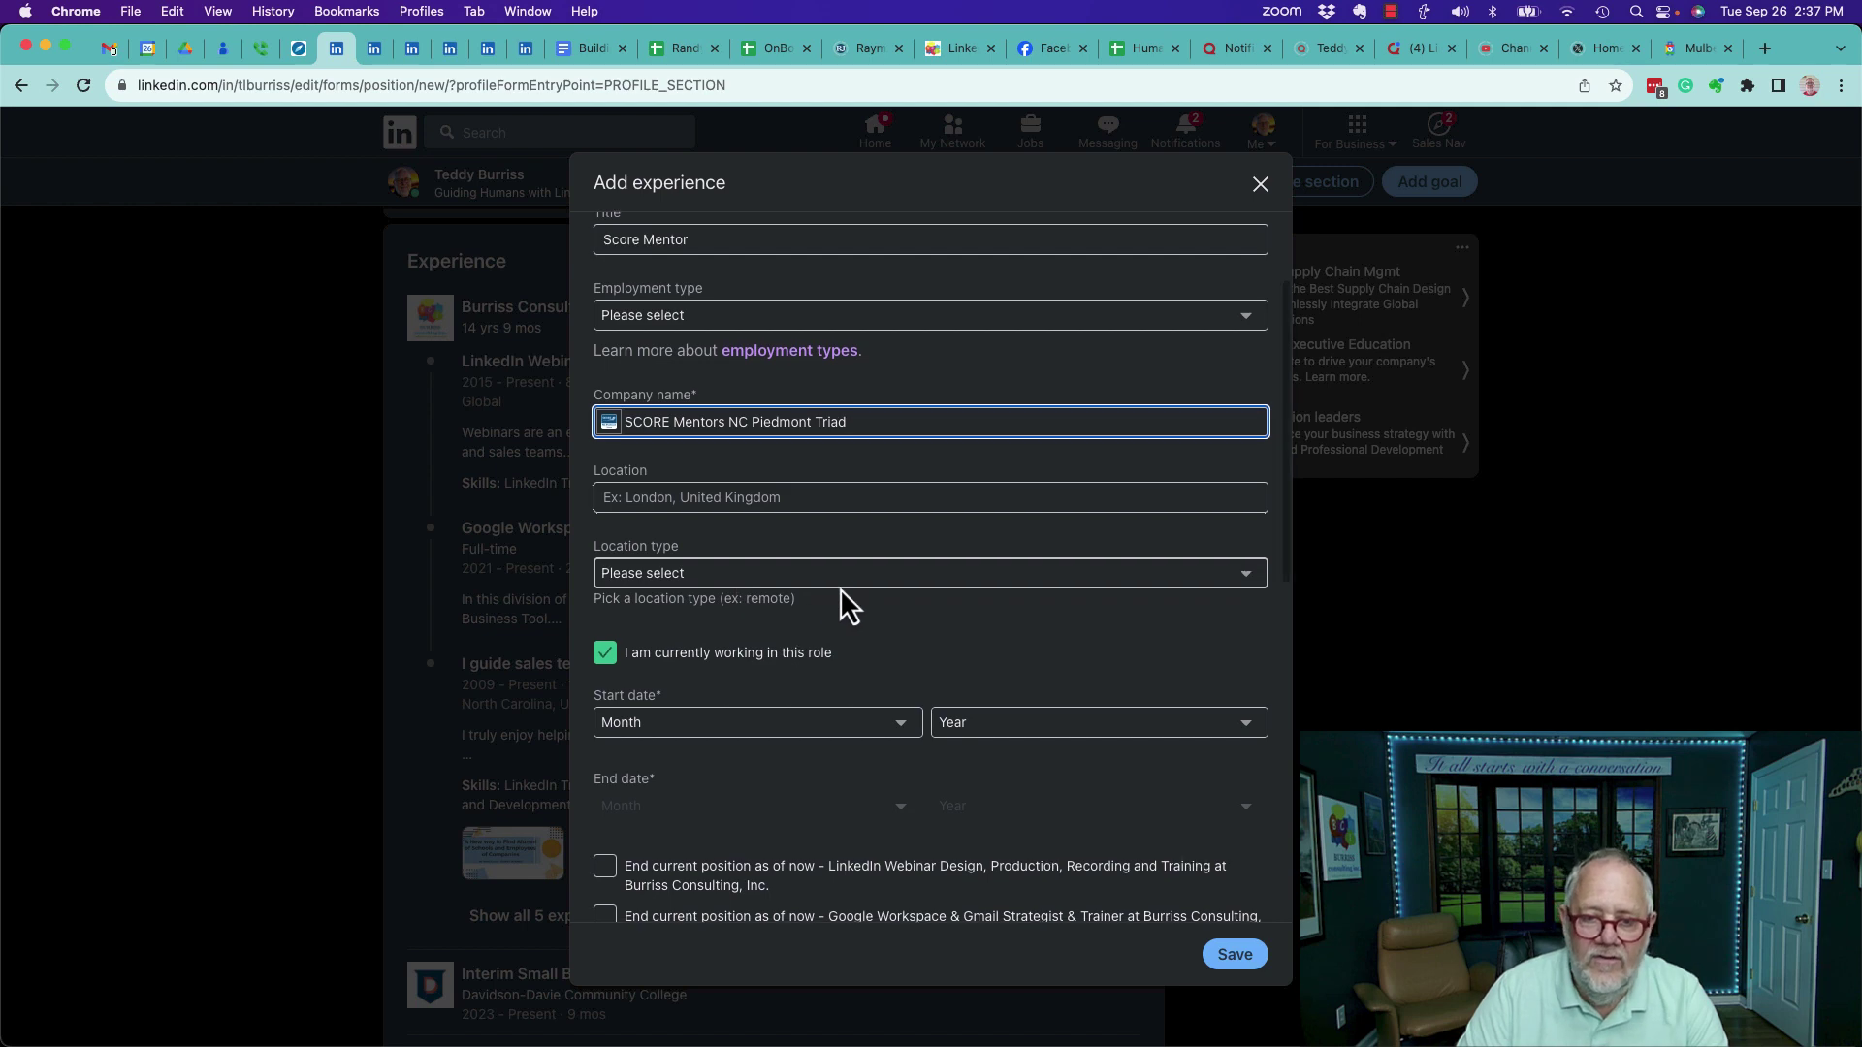
pyautogui.scroll(-3, 840, 588)
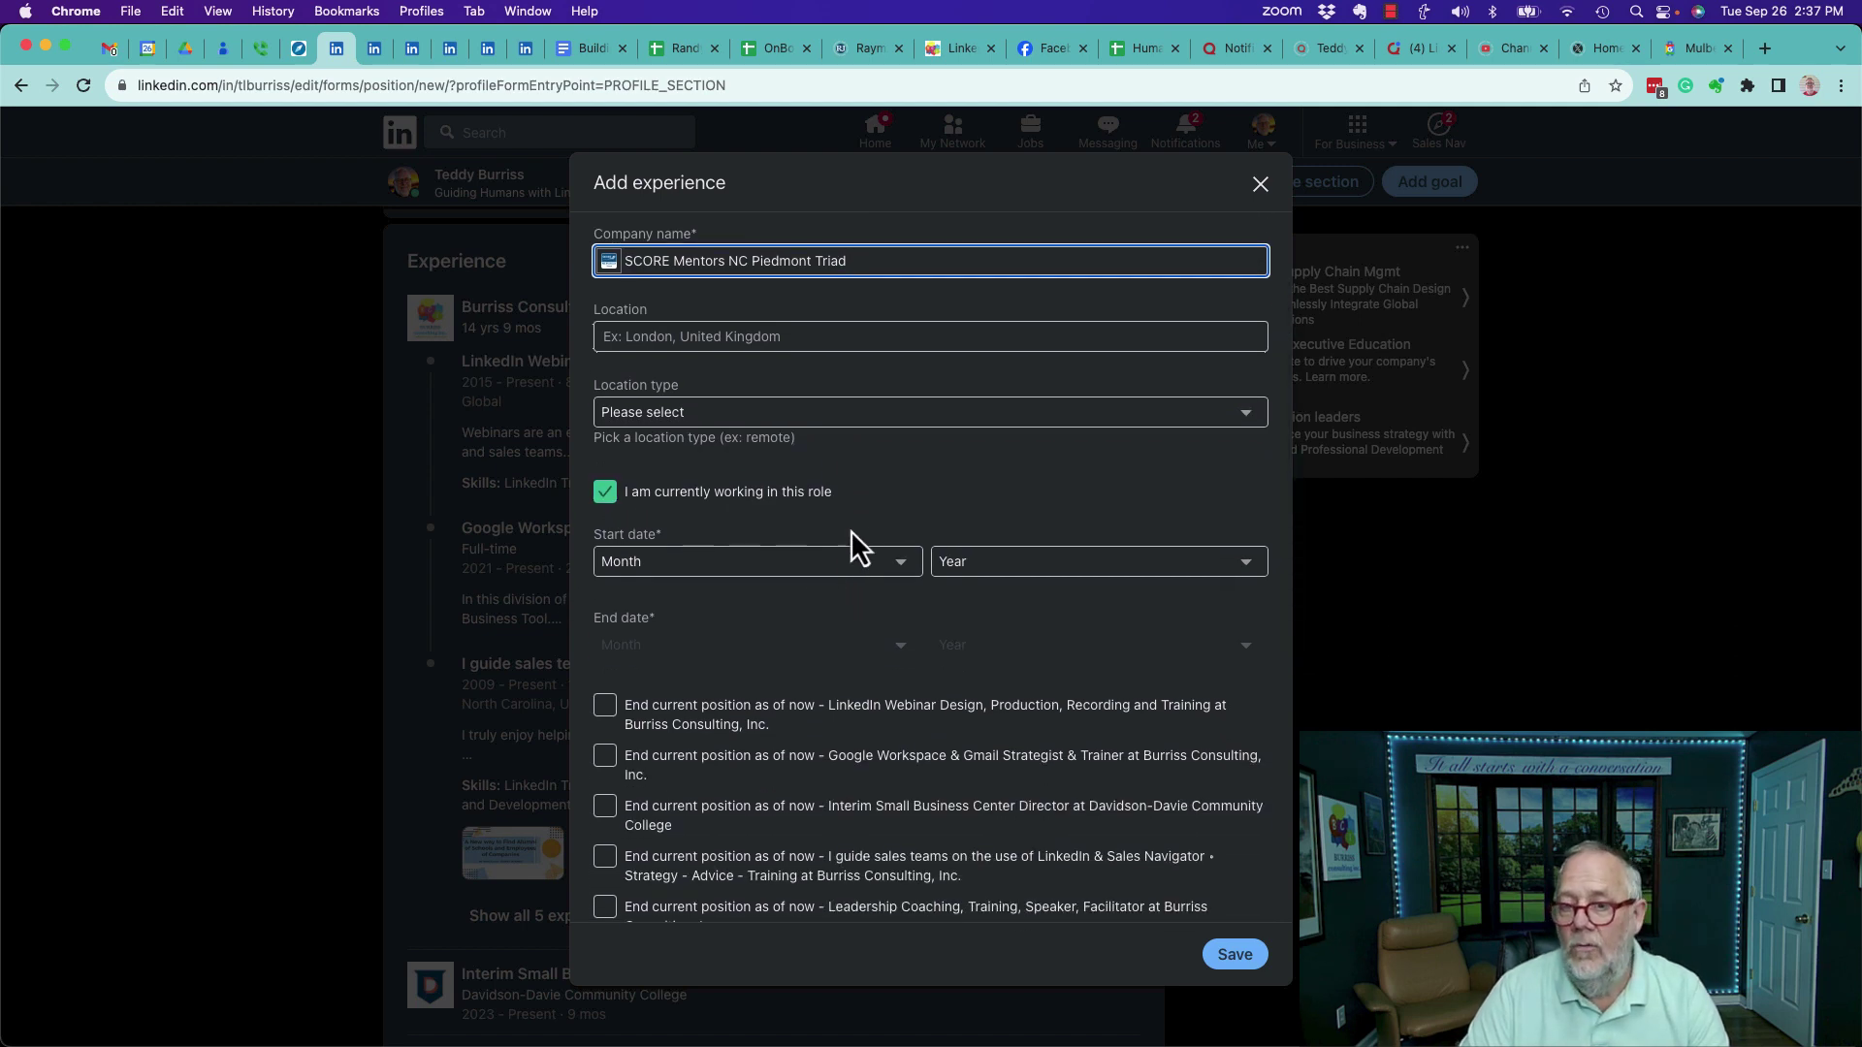
pyautogui.click(986, 561)
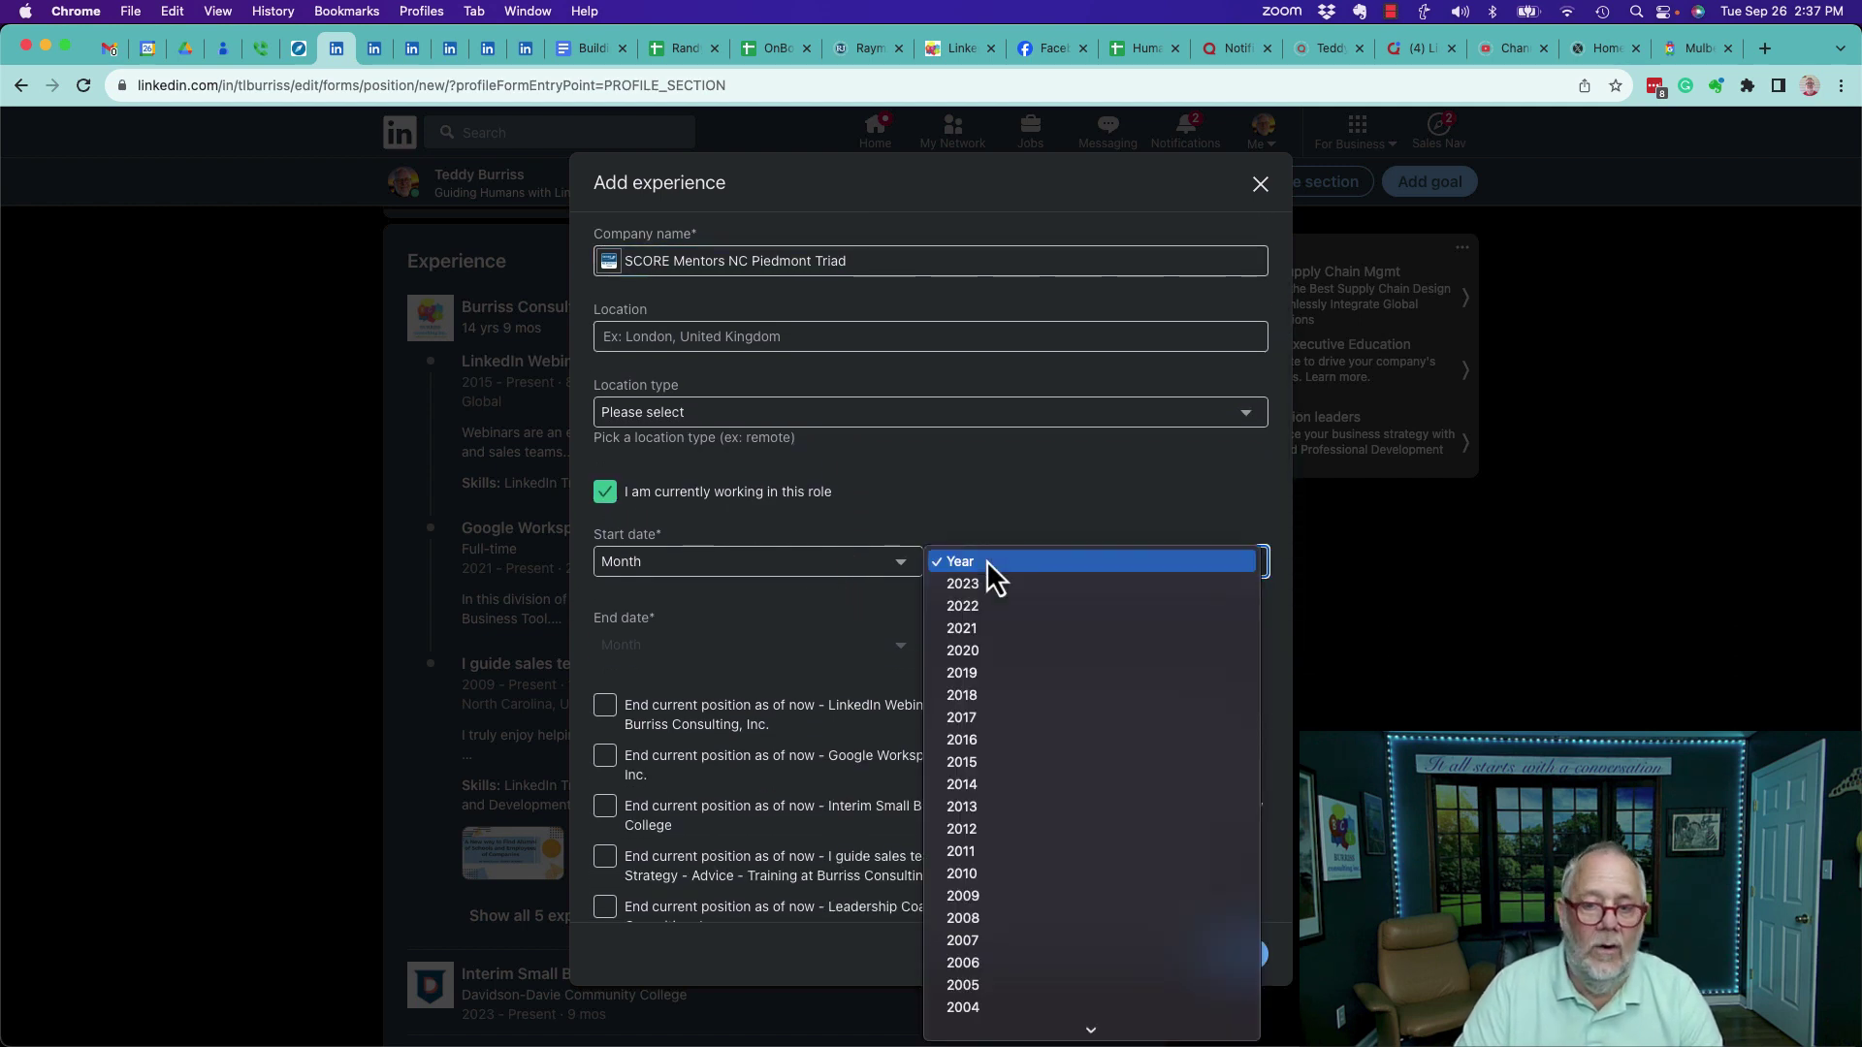
pyautogui.click(978, 652)
# Enlarge the position's description box and fill in the same mentoring text used for the Score Mentor volunteer entry.
pyautogui.scroll(-3, 770, 572)
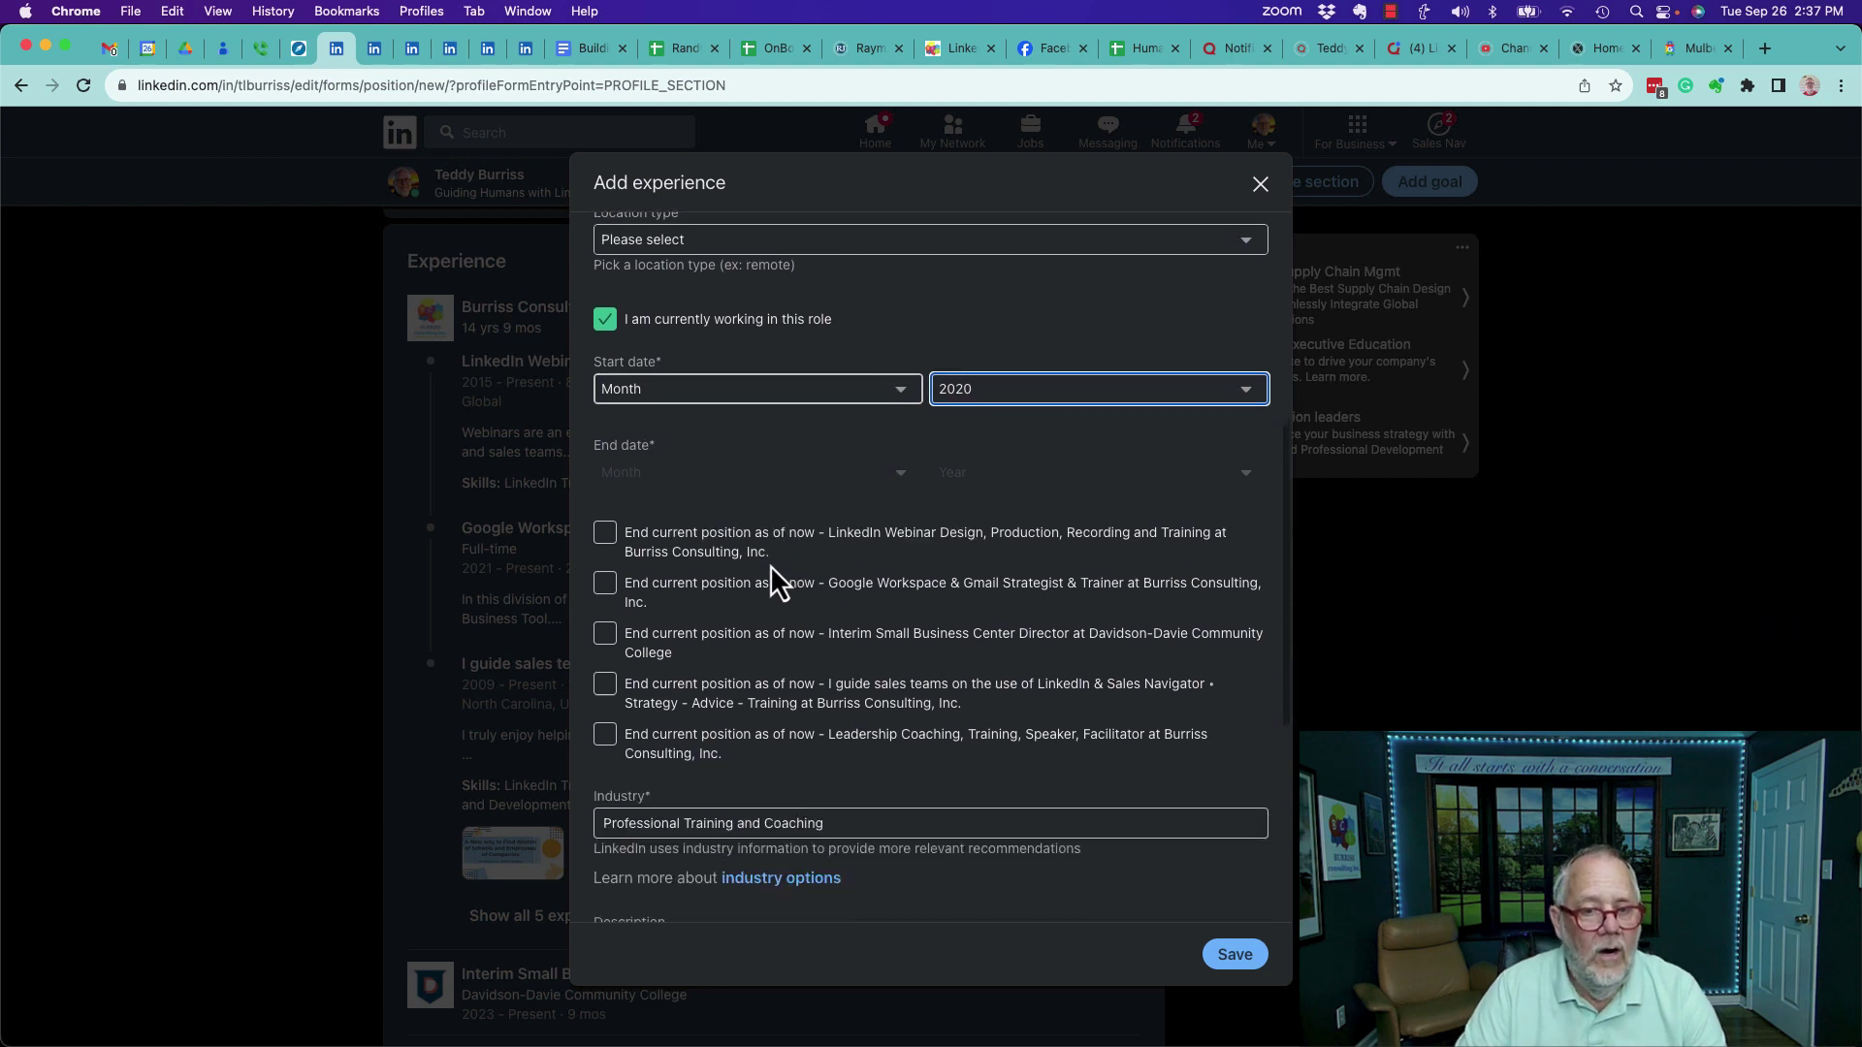
pyautogui.scroll(-5, 776, 668)
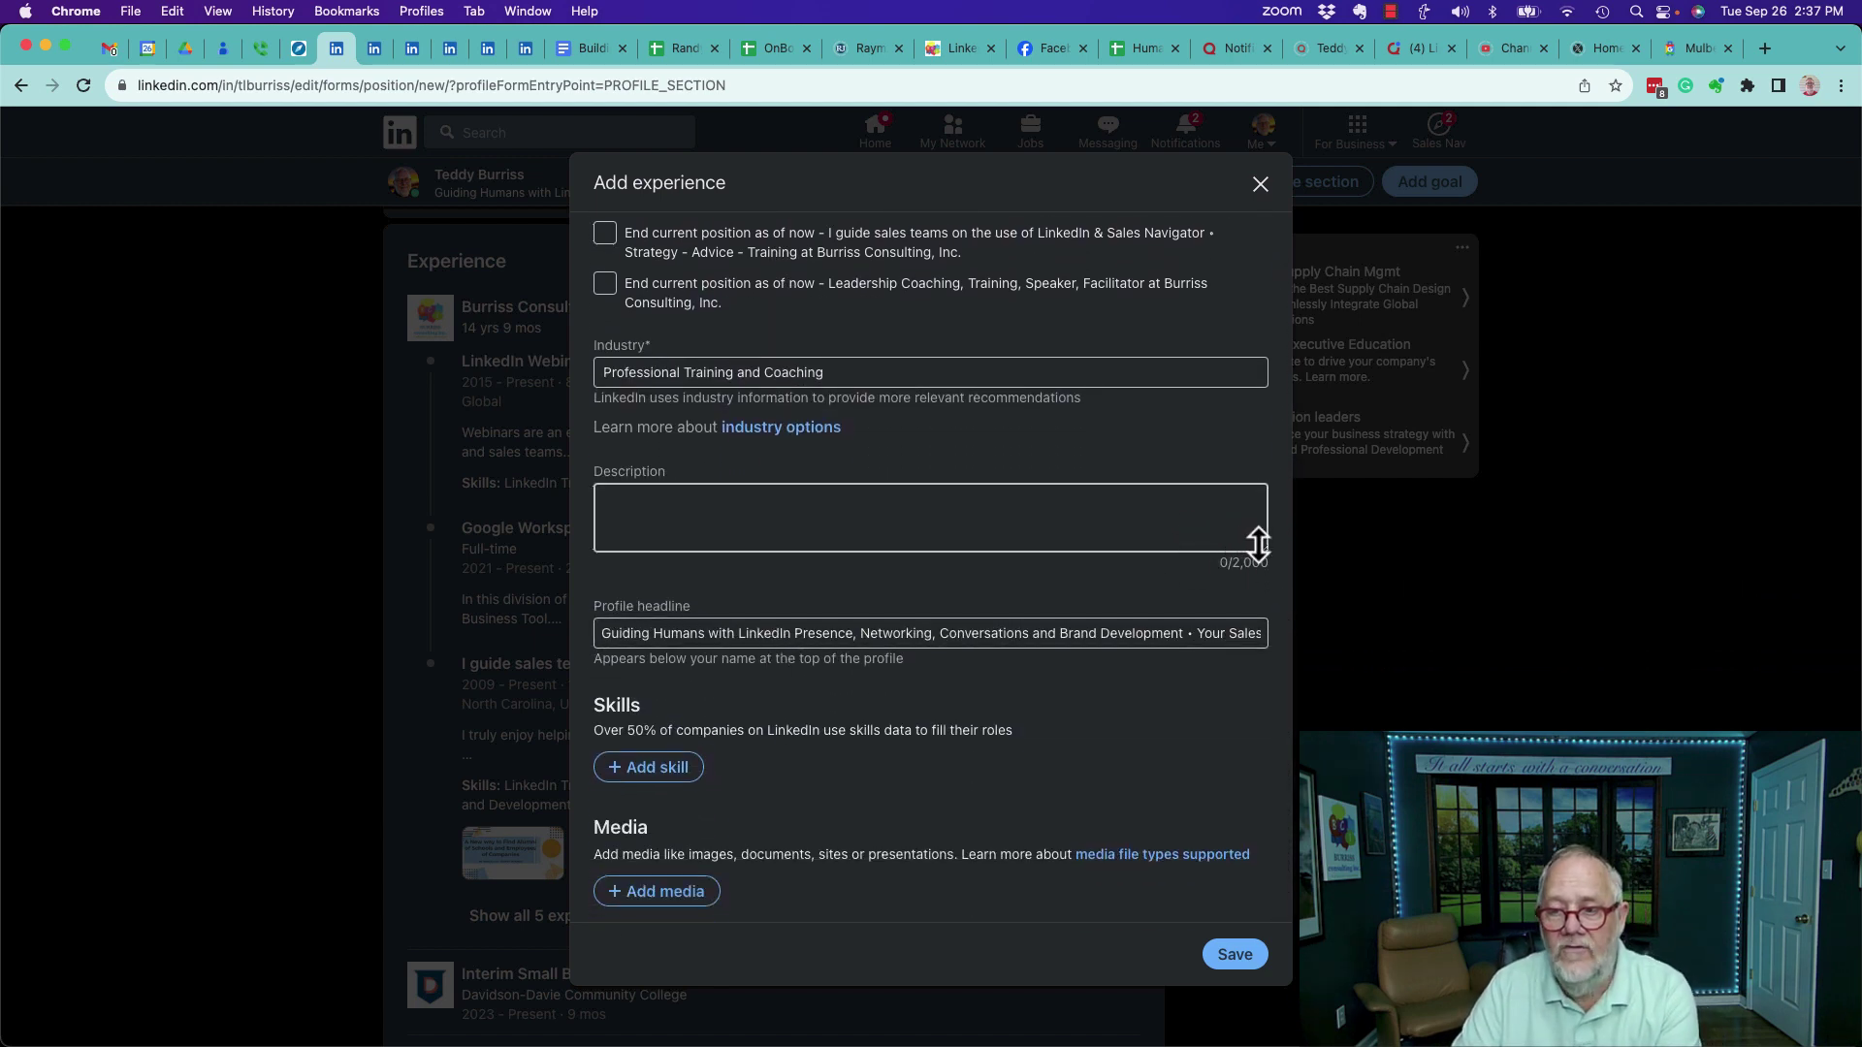
pyautogui.moveTo(1262, 547); pyautogui.dragTo(1251, 864)
pyautogui.click(798, 619)
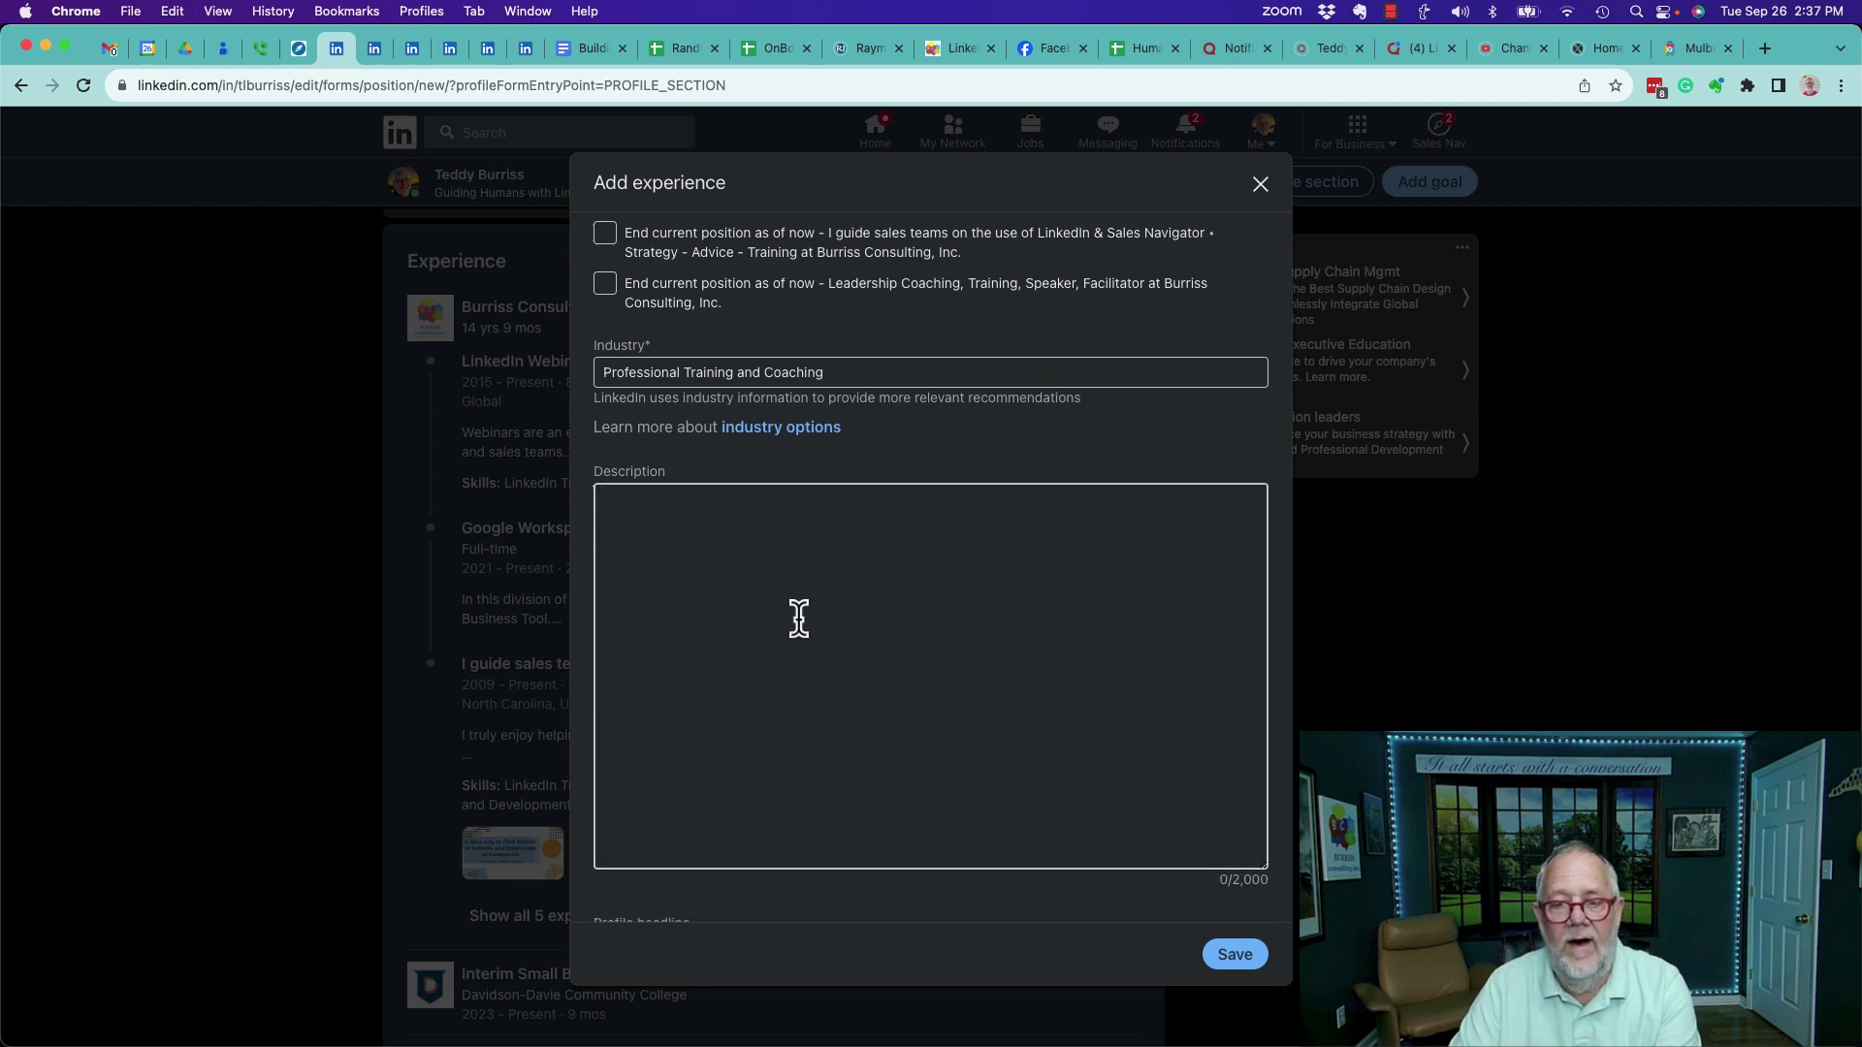
pyautogui.write('I get to help start-up organizations and young/small businesses who want to move their businesses to the next level.  I enjoy doing Zoom calls and guiding these business owners and entrepreneurs around all types of topics, including:  Being clear about their purpose and goals. Business Planning Developing focus on their target audience. Developing best practices and tactics of outreach to their target audience. Developing marketing and sales tactics. Finding other resources that can help them in their business goals.  I fully enjoy the time I get to spend with these mentees and seeing them become successful in their business goals.  If you are interested in learning more about becoming a Score Mentor, ask me.')
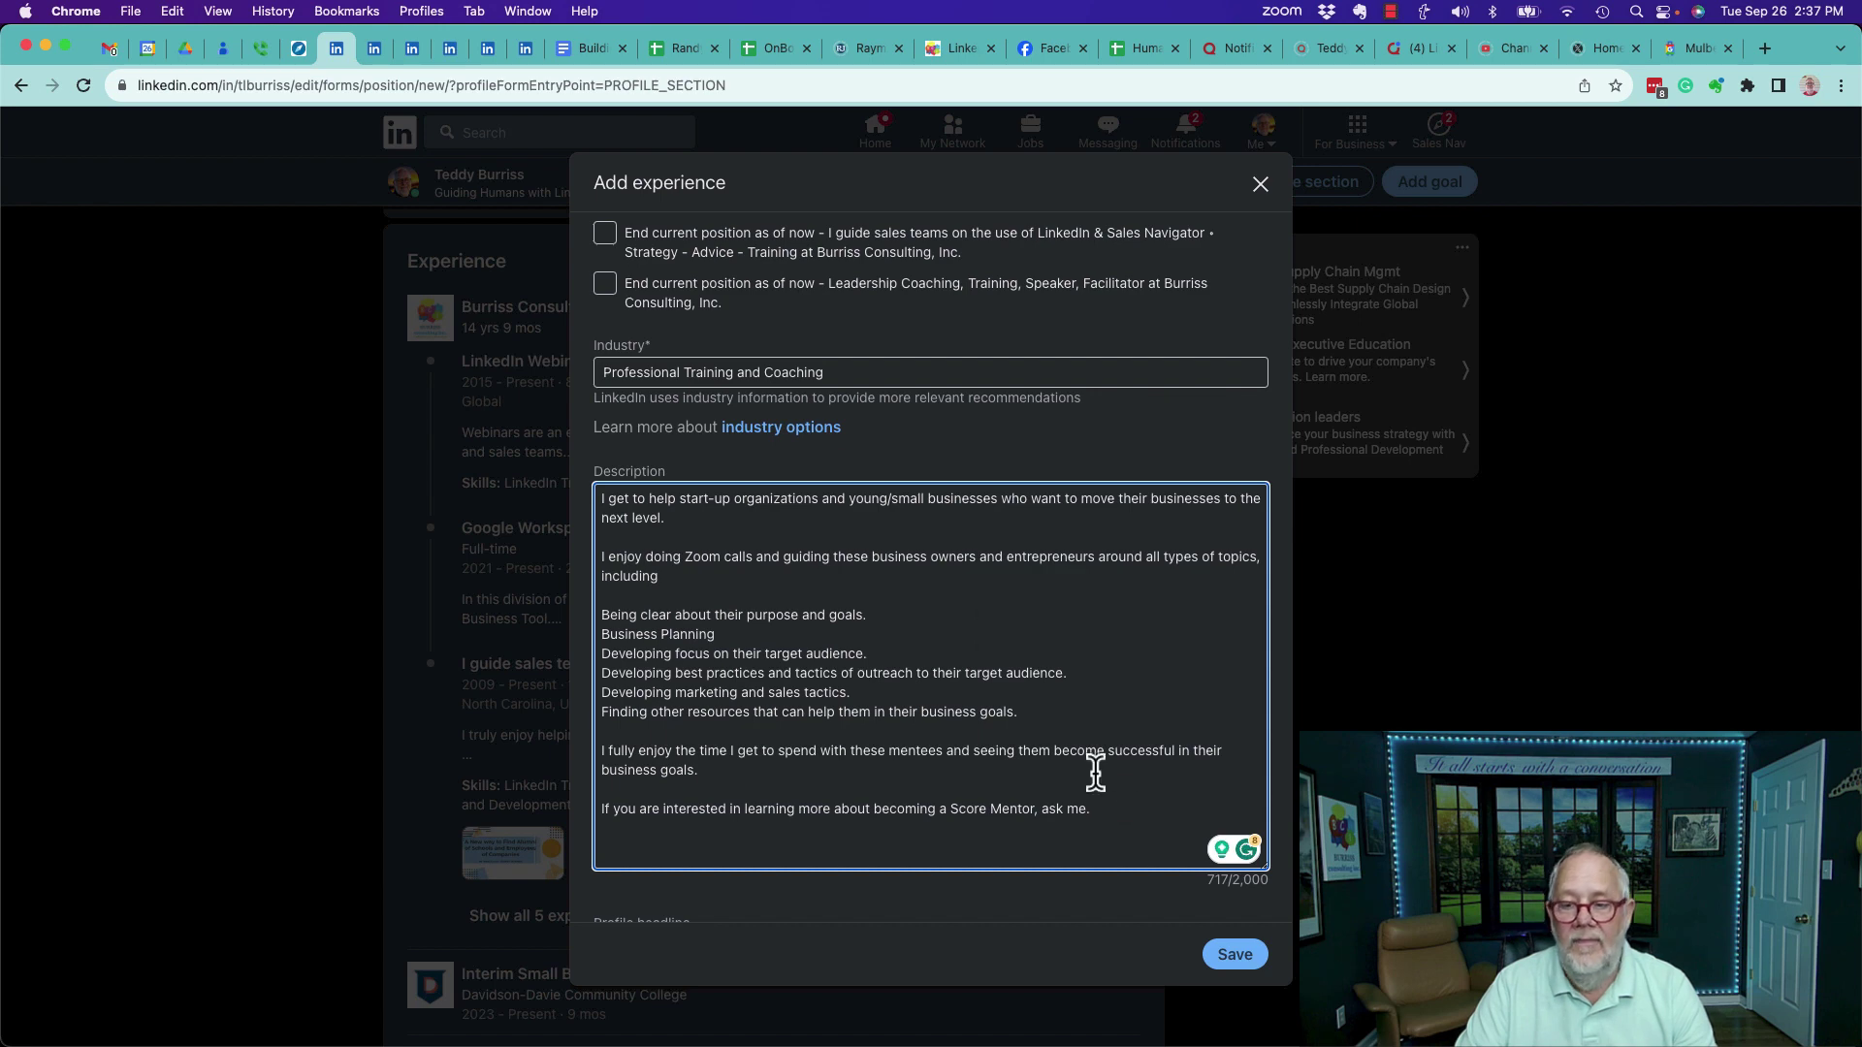
# Save the new Score Mentor position and dismiss the offer to share it with the network.
pyautogui.scroll(-3, 954, 641)
pyautogui.scroll(-2, 733, 800)
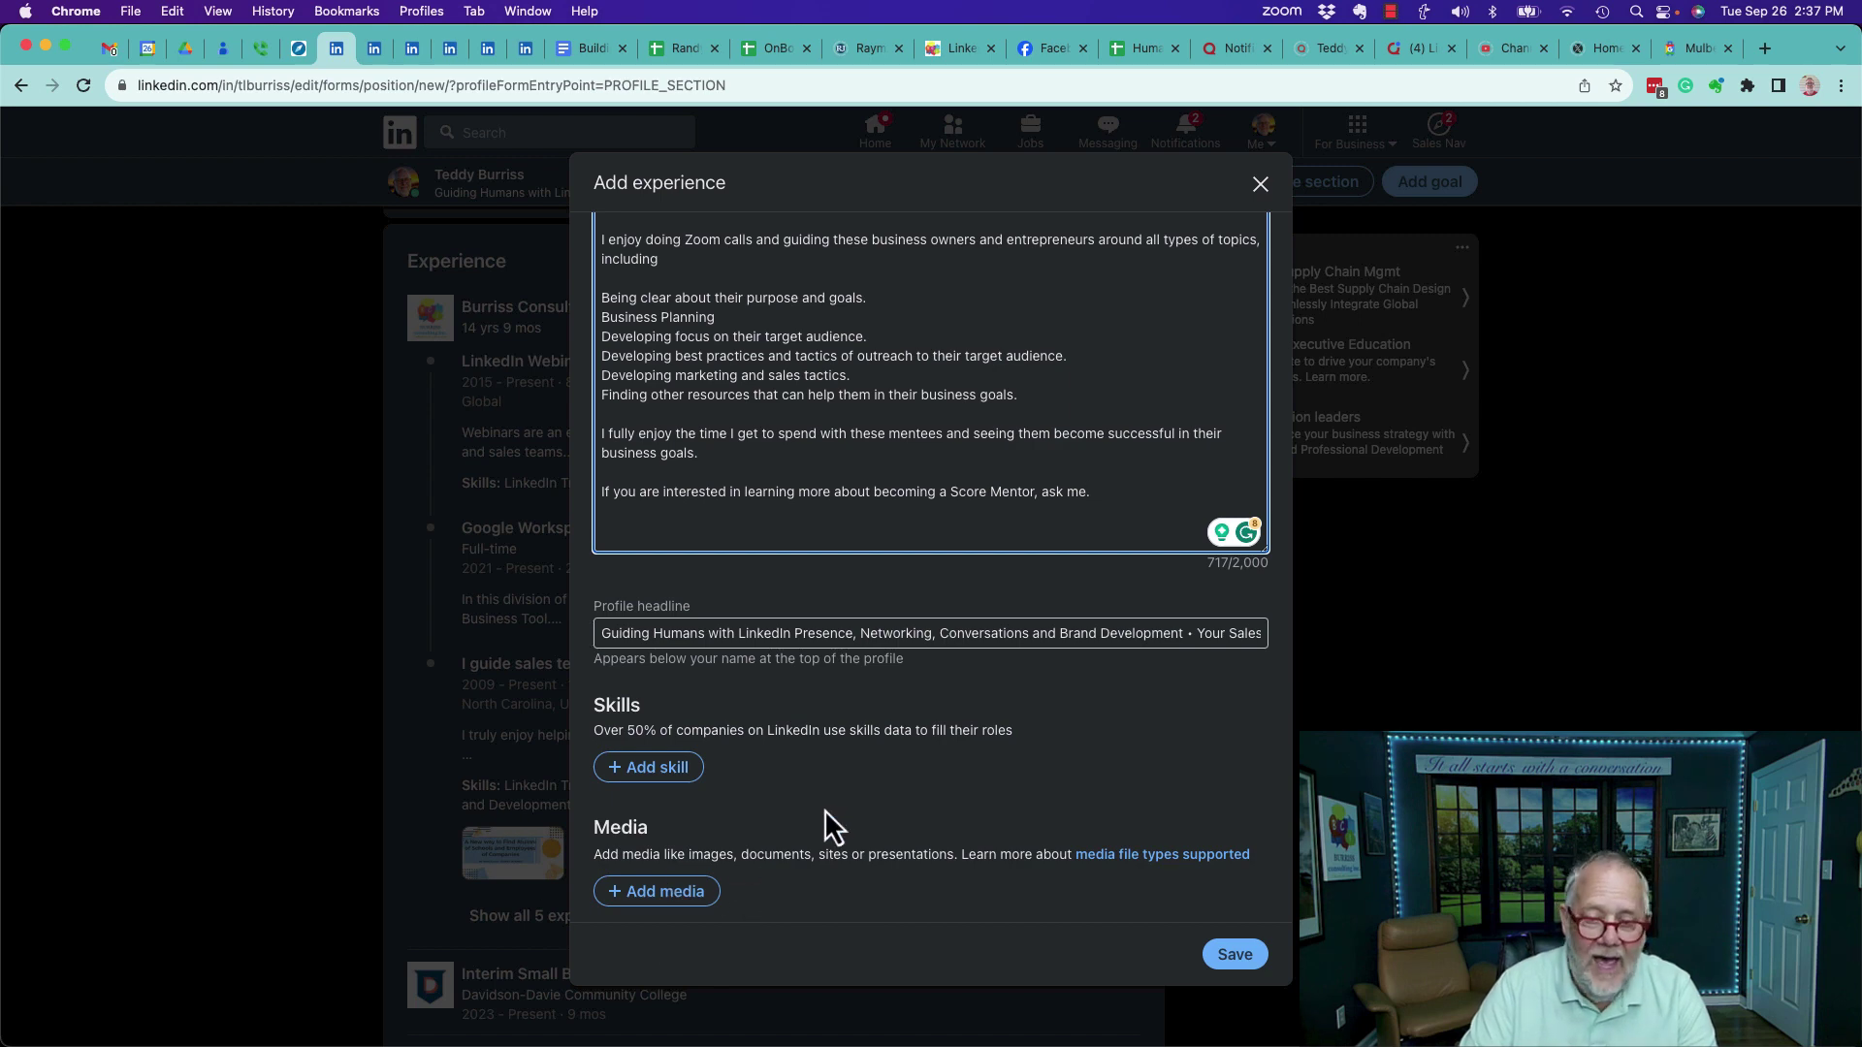
pyautogui.click(1235, 957)
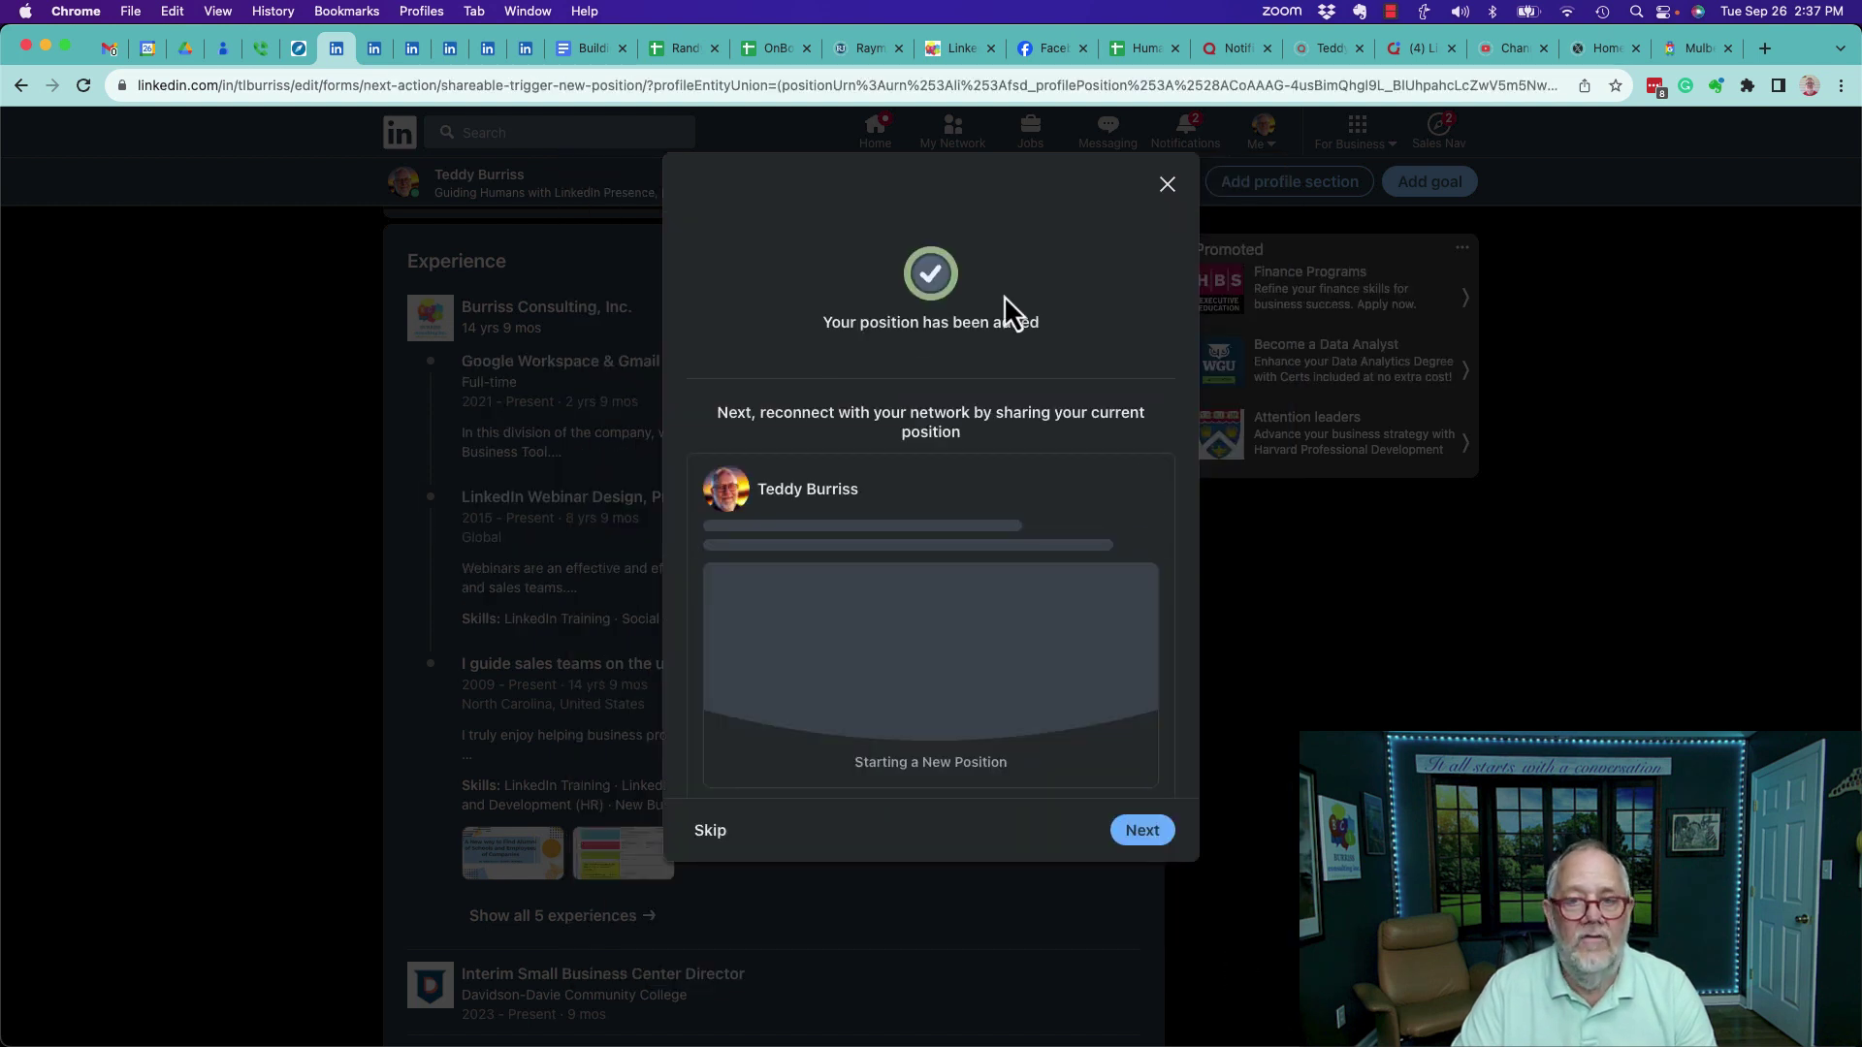
pyautogui.click(1167, 186)
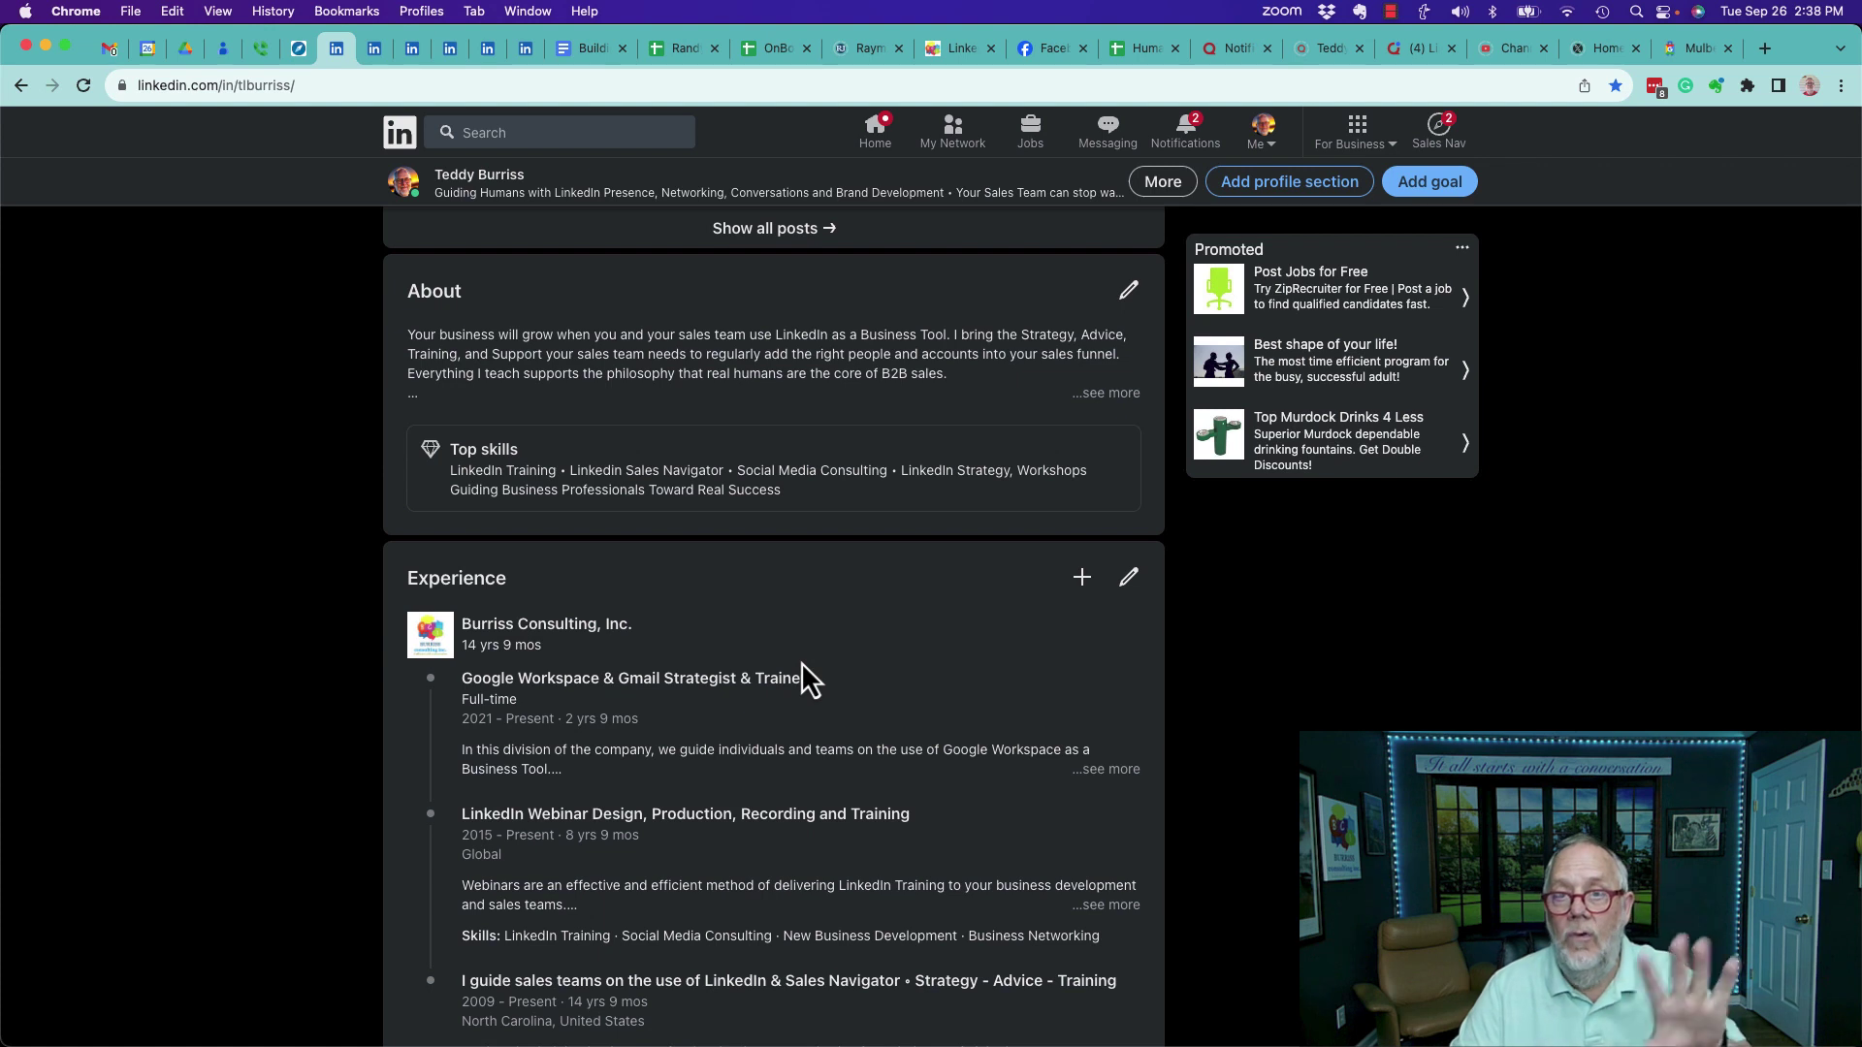
# Examine the Experience section, comparing the dates of the Score Mentor and Interim Small Business Center Director positions.
pyautogui.doubleClick(460, 580)
pyautogui.scroll(-5, 842, 655)
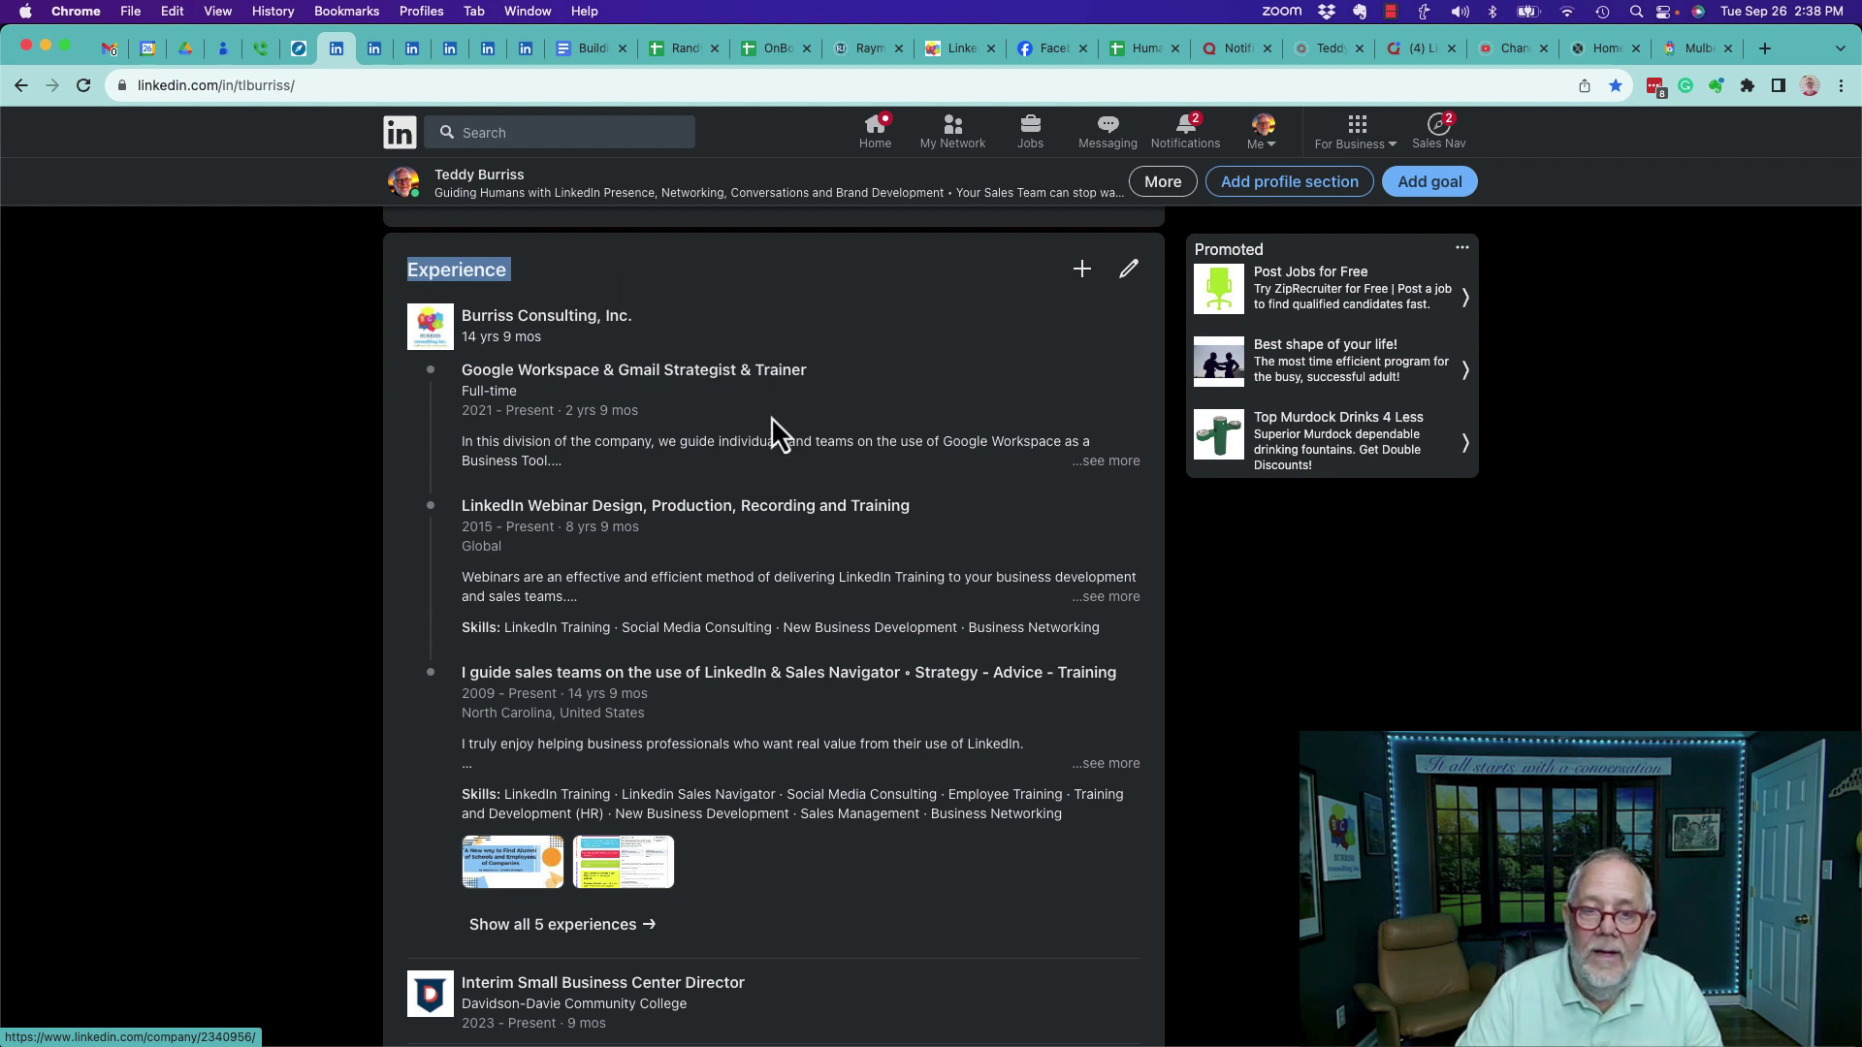
pyautogui.scroll(-7, 894, 519)
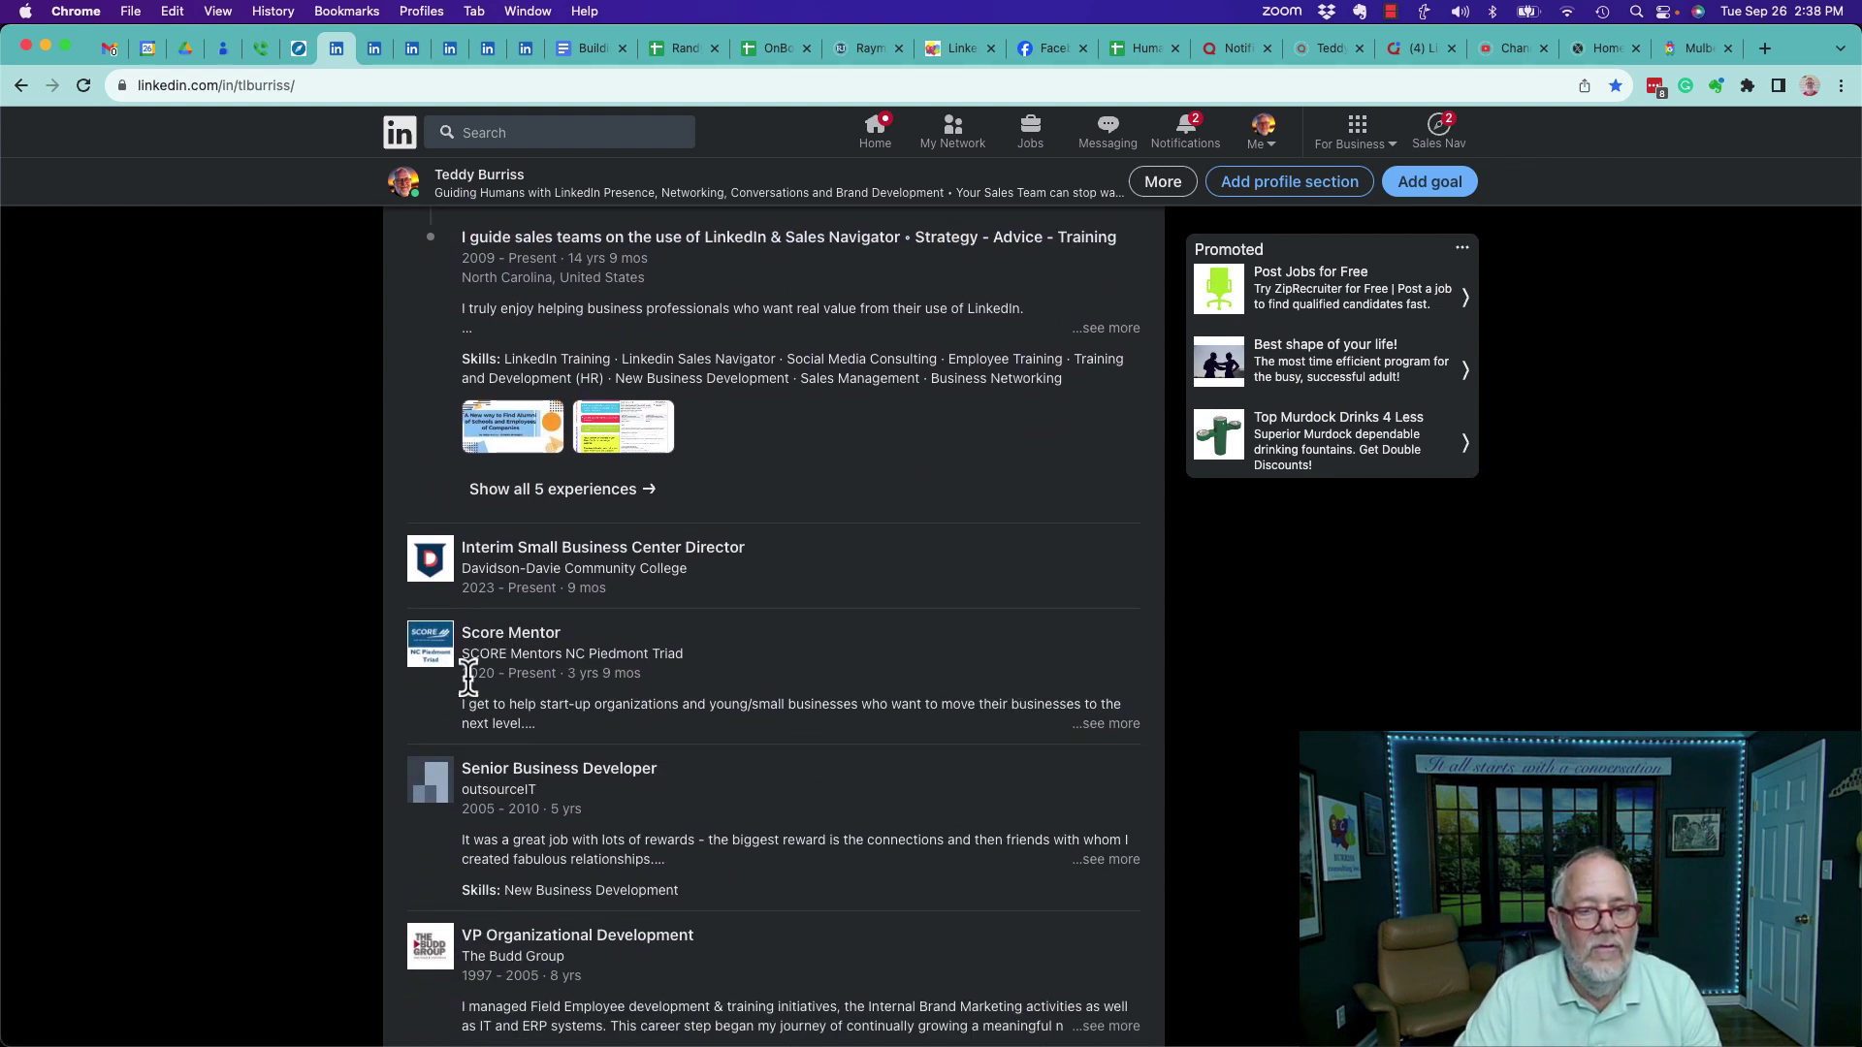
pyautogui.doubleClick(532, 674)
pyautogui.click(536, 590)
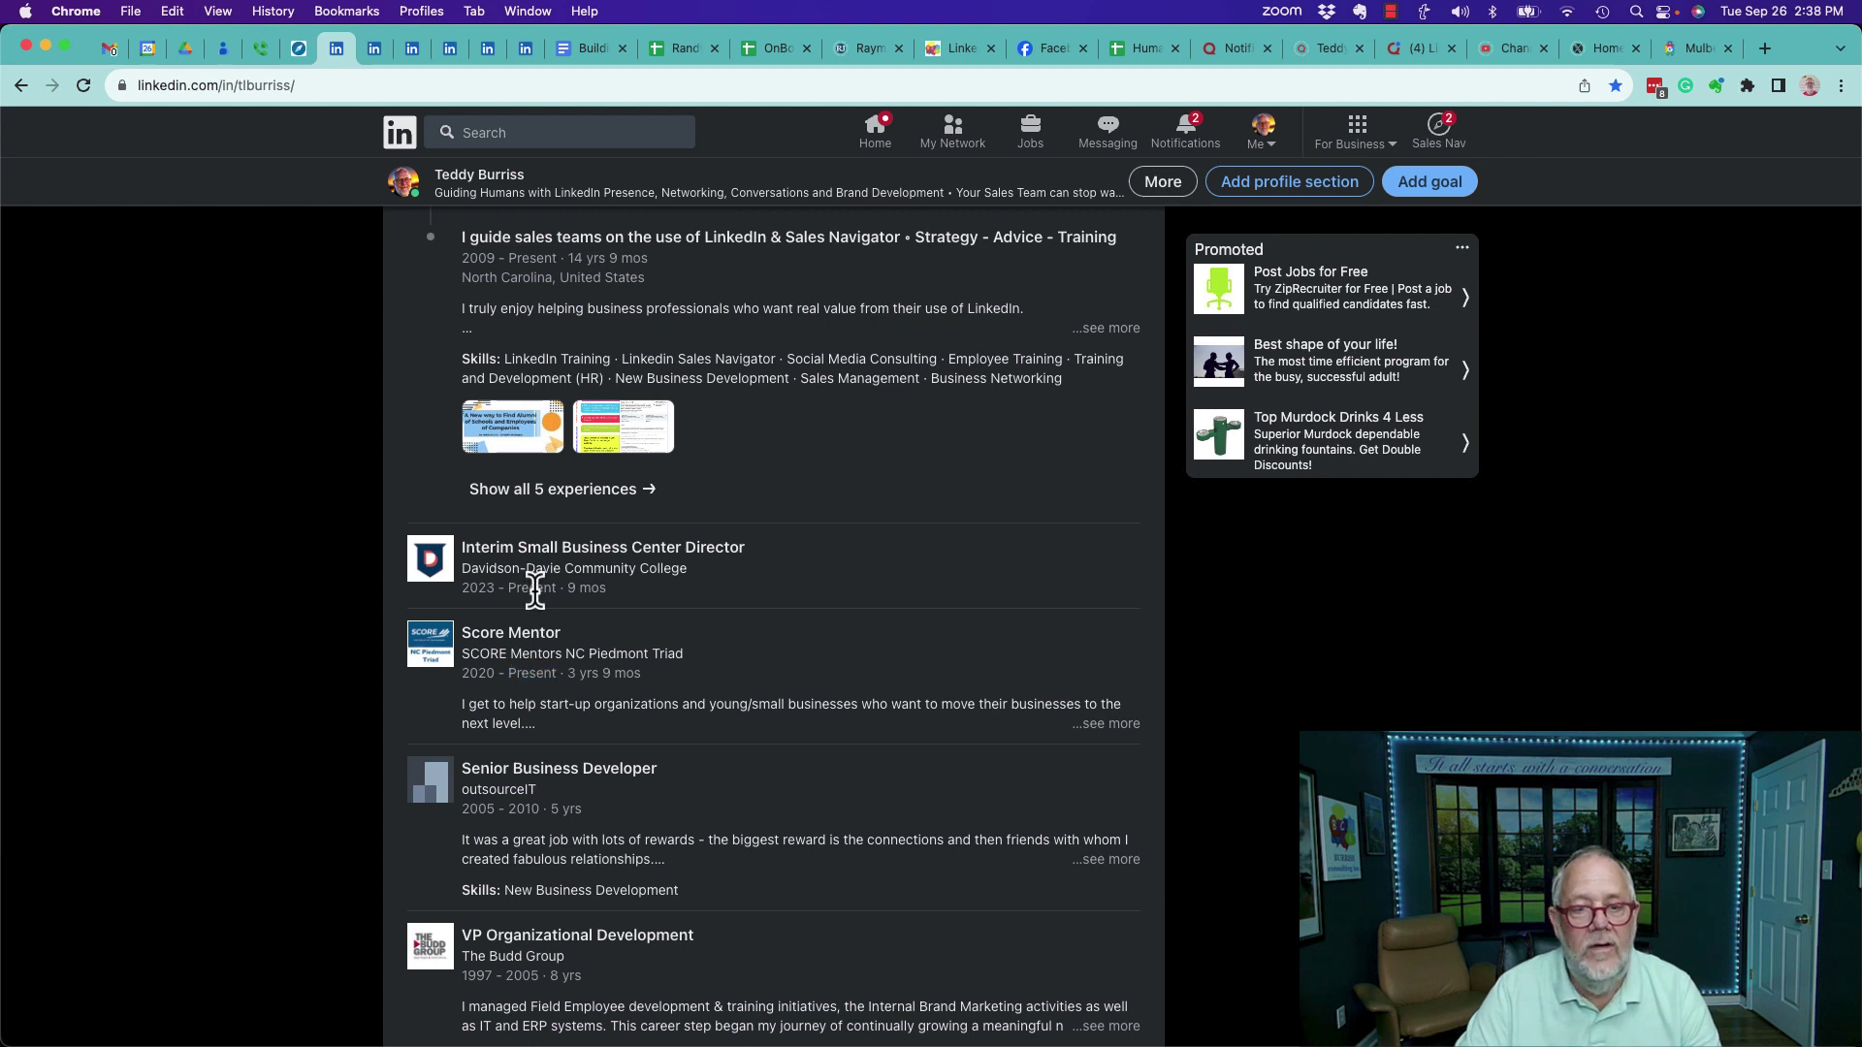
pyautogui.doubleClick(536, 588)
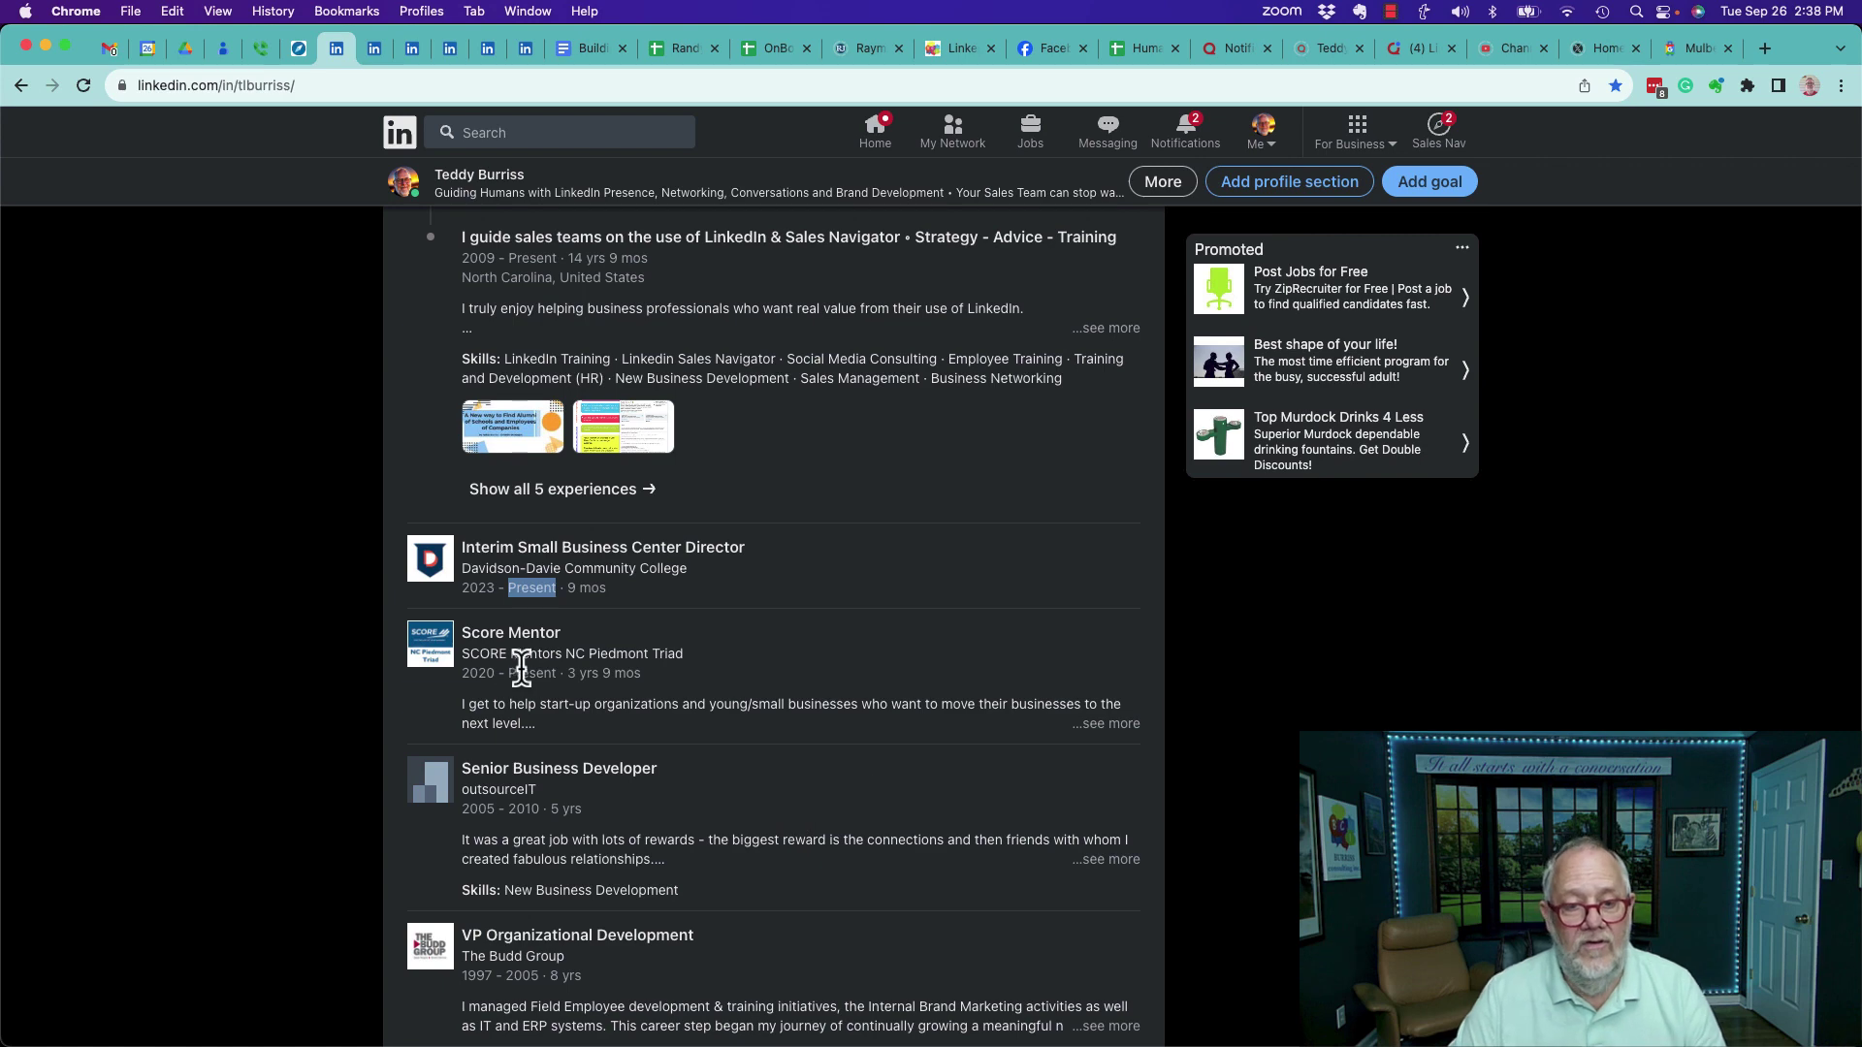
# Reorder the Experience entries so that Score Mentor comes above Interim Small Business Center Director.
pyautogui.scroll(10, 801, 635)
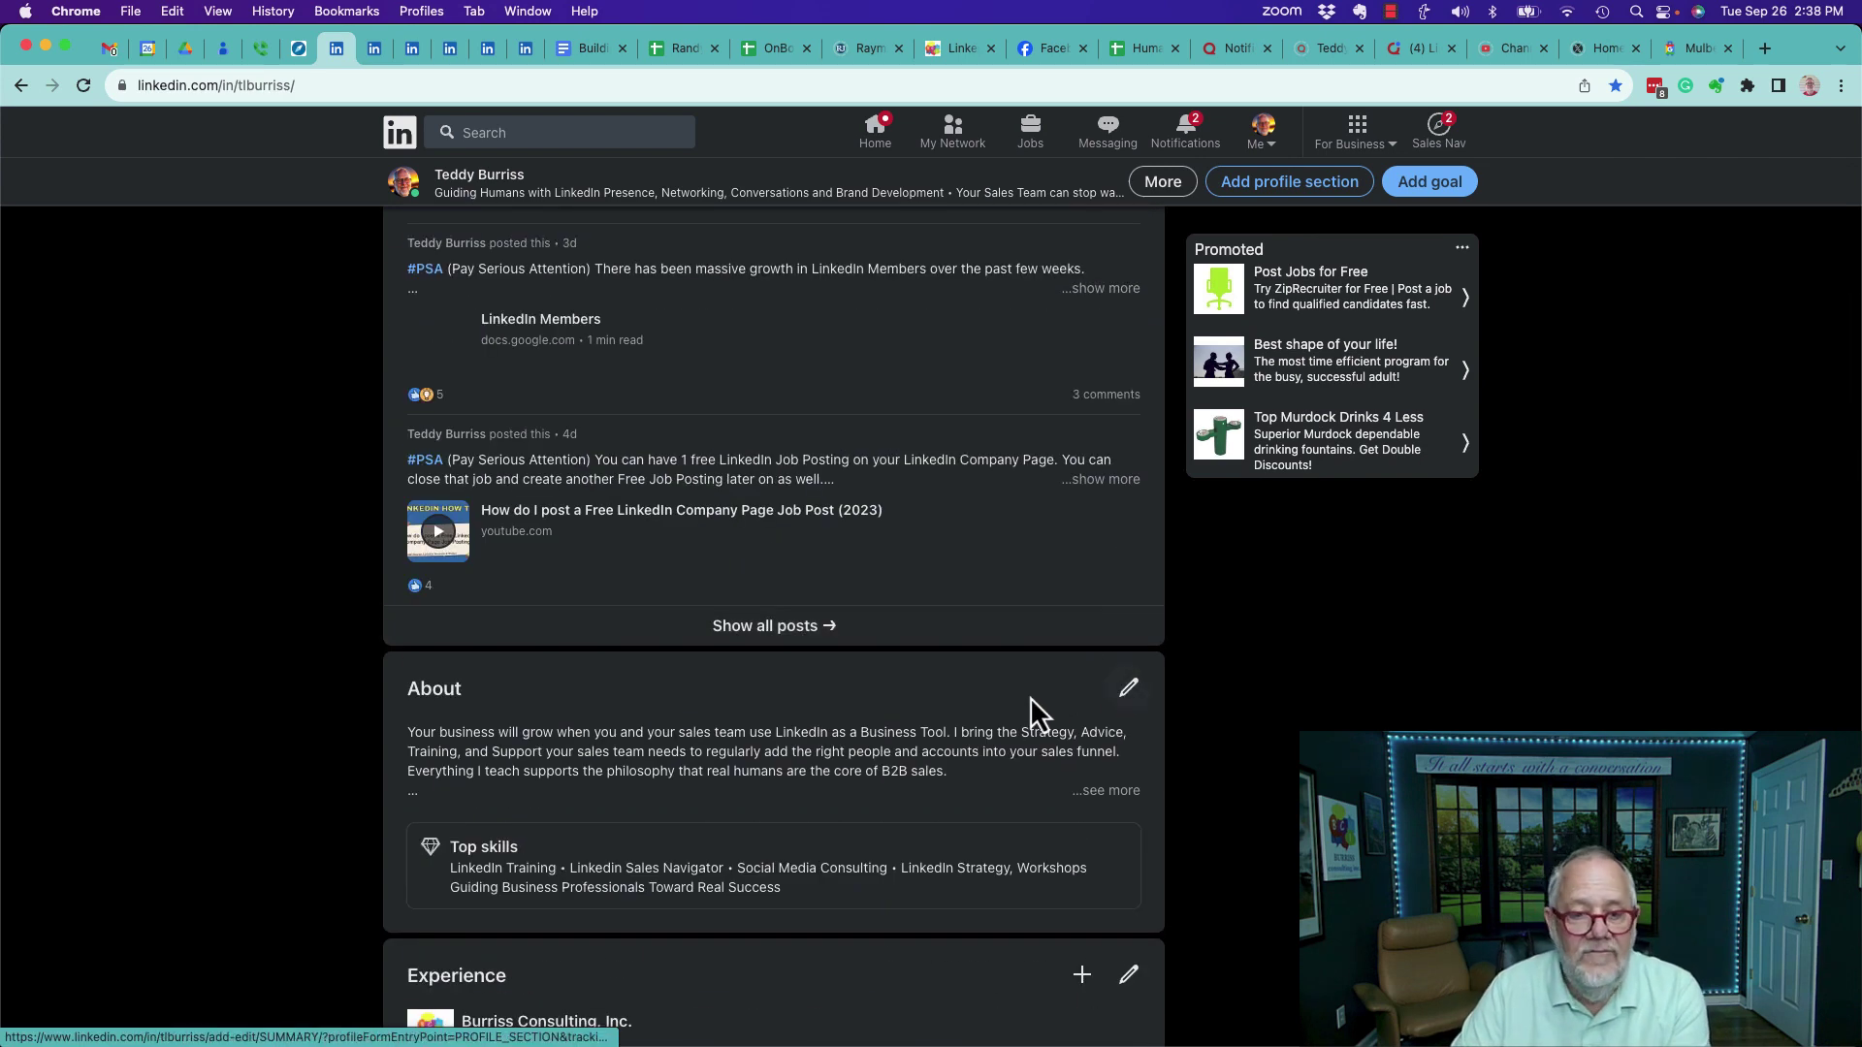
pyautogui.scroll(-4, 1028, 699)
pyautogui.click(1128, 613)
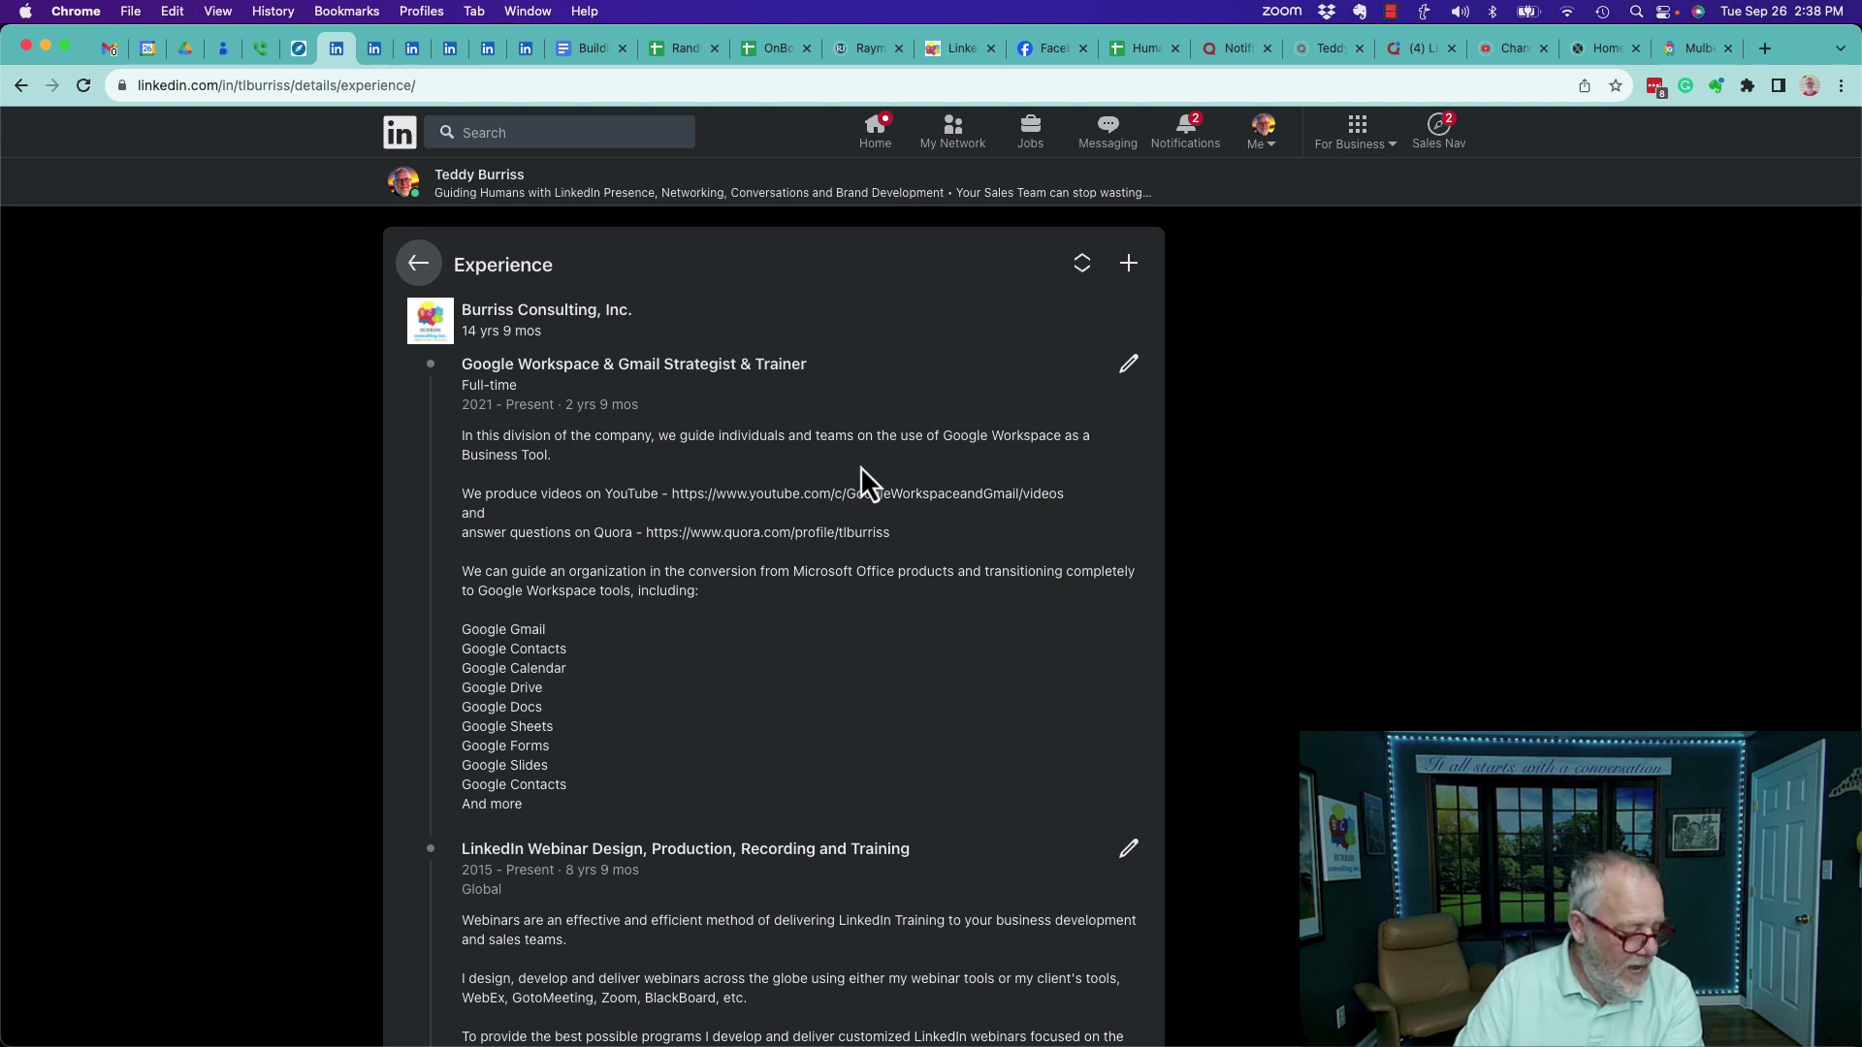
pyautogui.click(1084, 265)
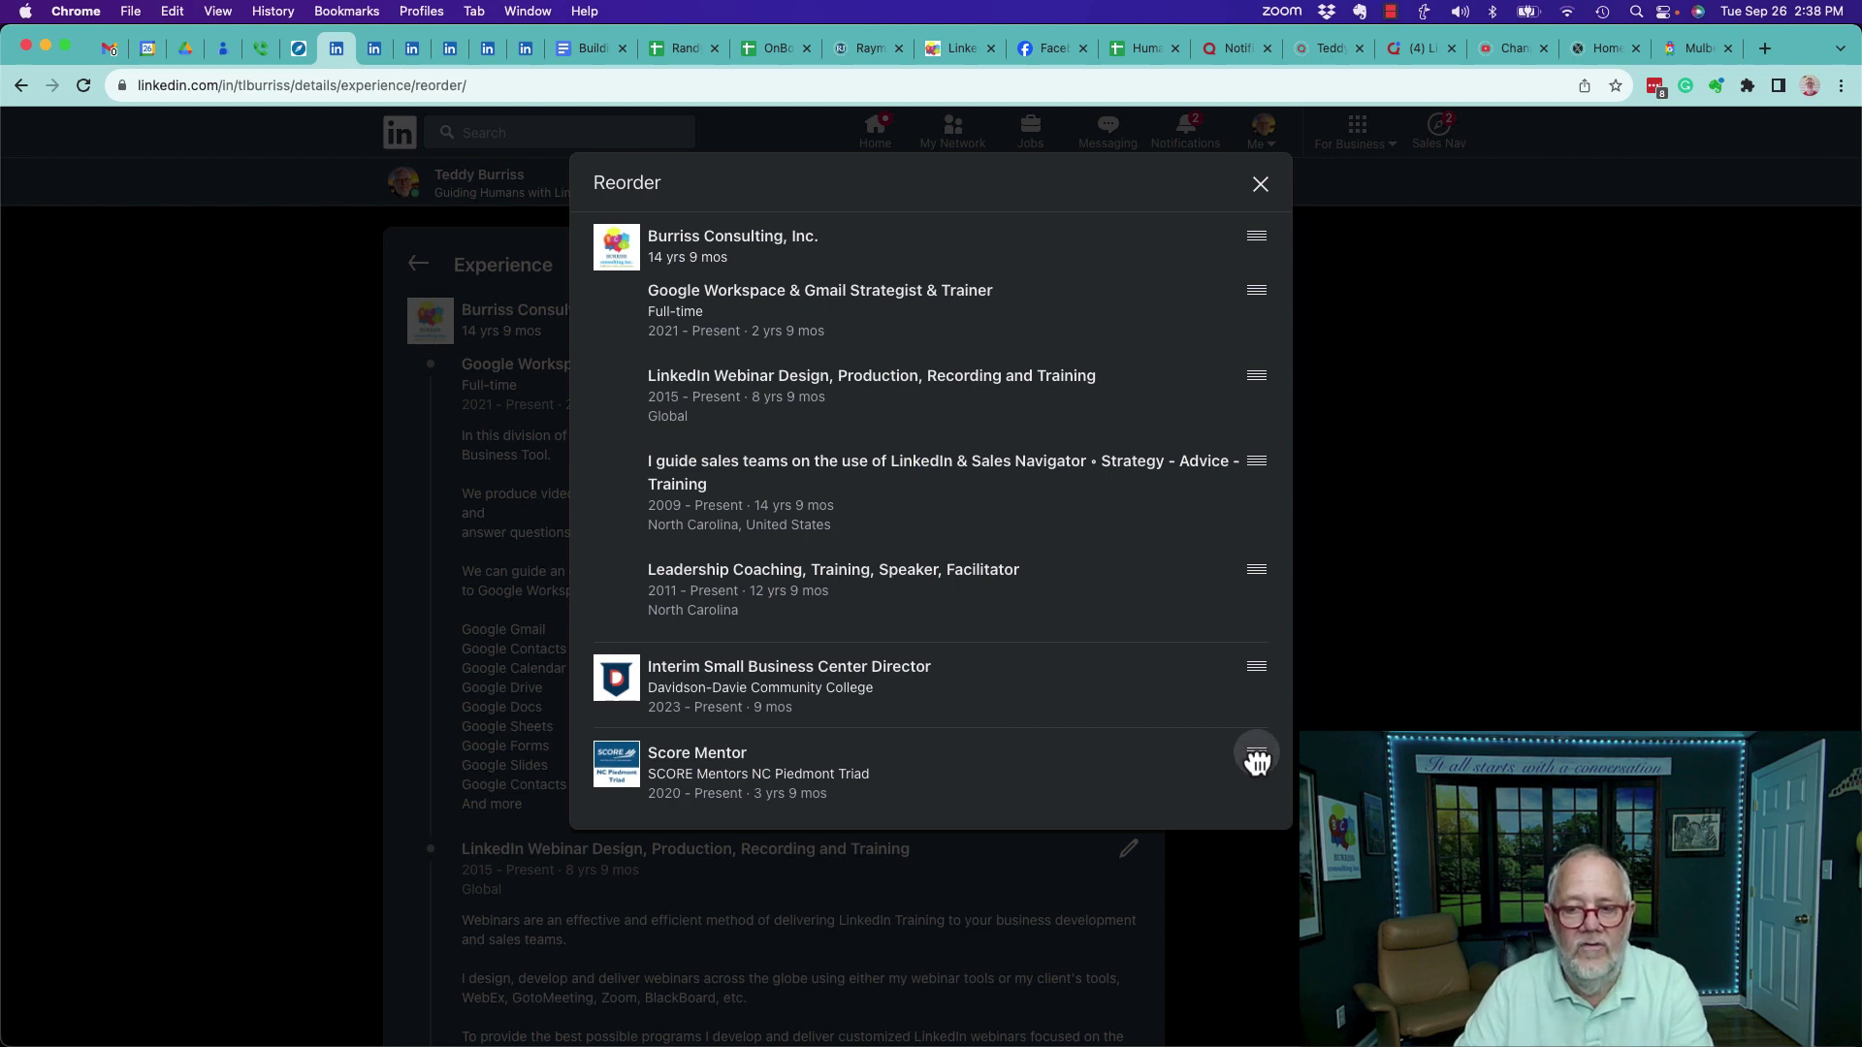
pyautogui.moveTo(1257, 761); pyautogui.dragTo(1234, 659)
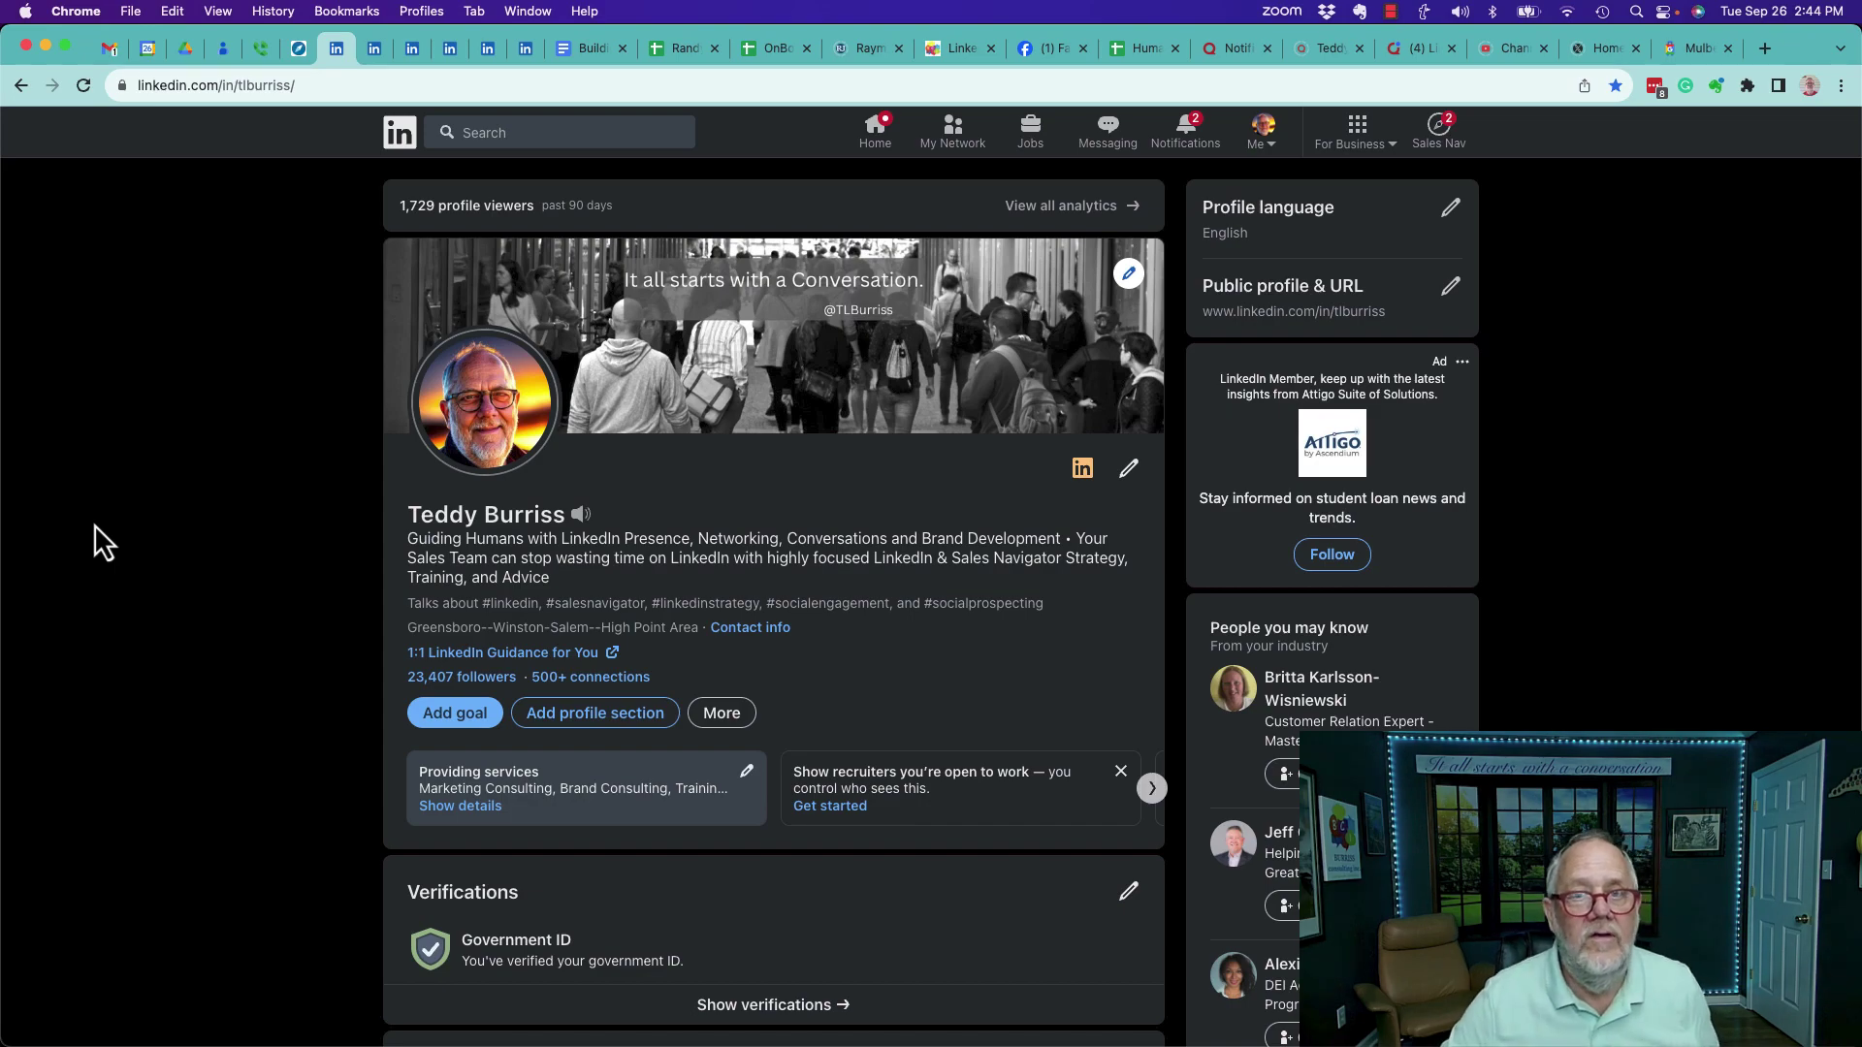
# Check the order of the positions in the profile's Experience section.
pyautogui.scroll(-15, 96, 523)
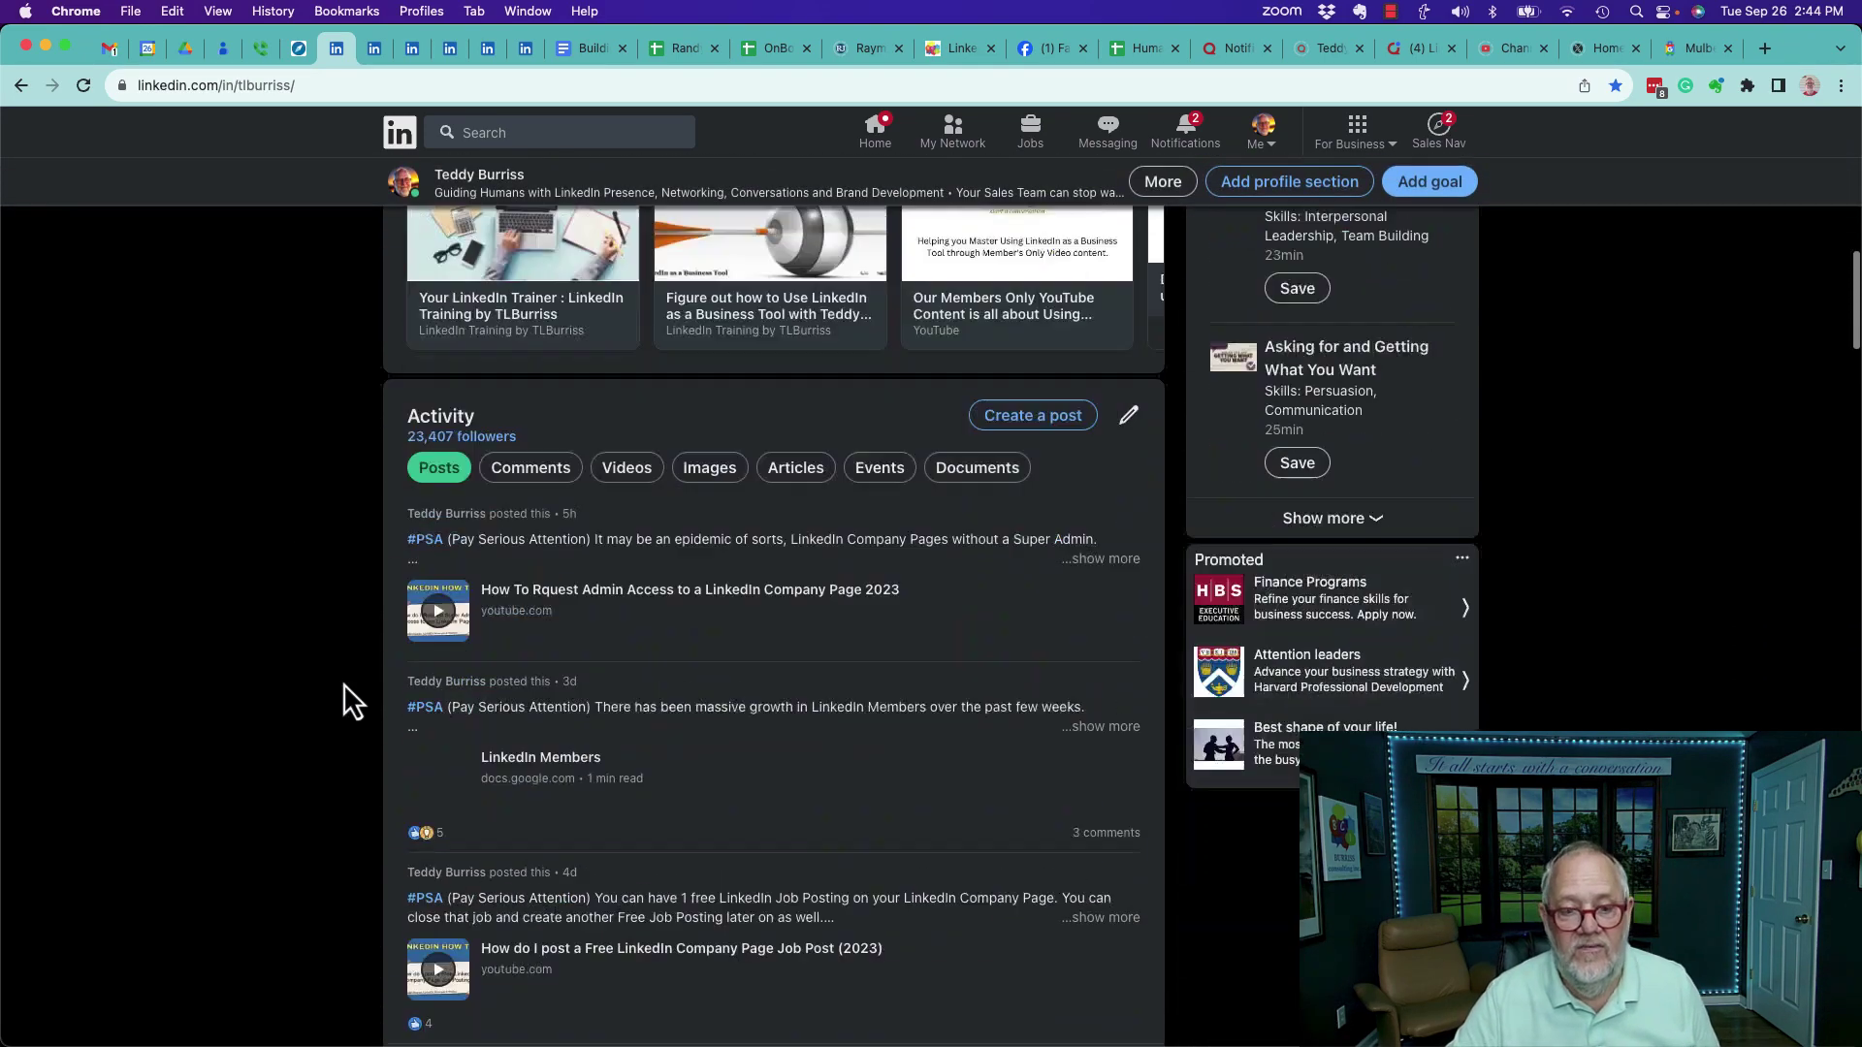
pyautogui.scroll(-12, 457, 699)
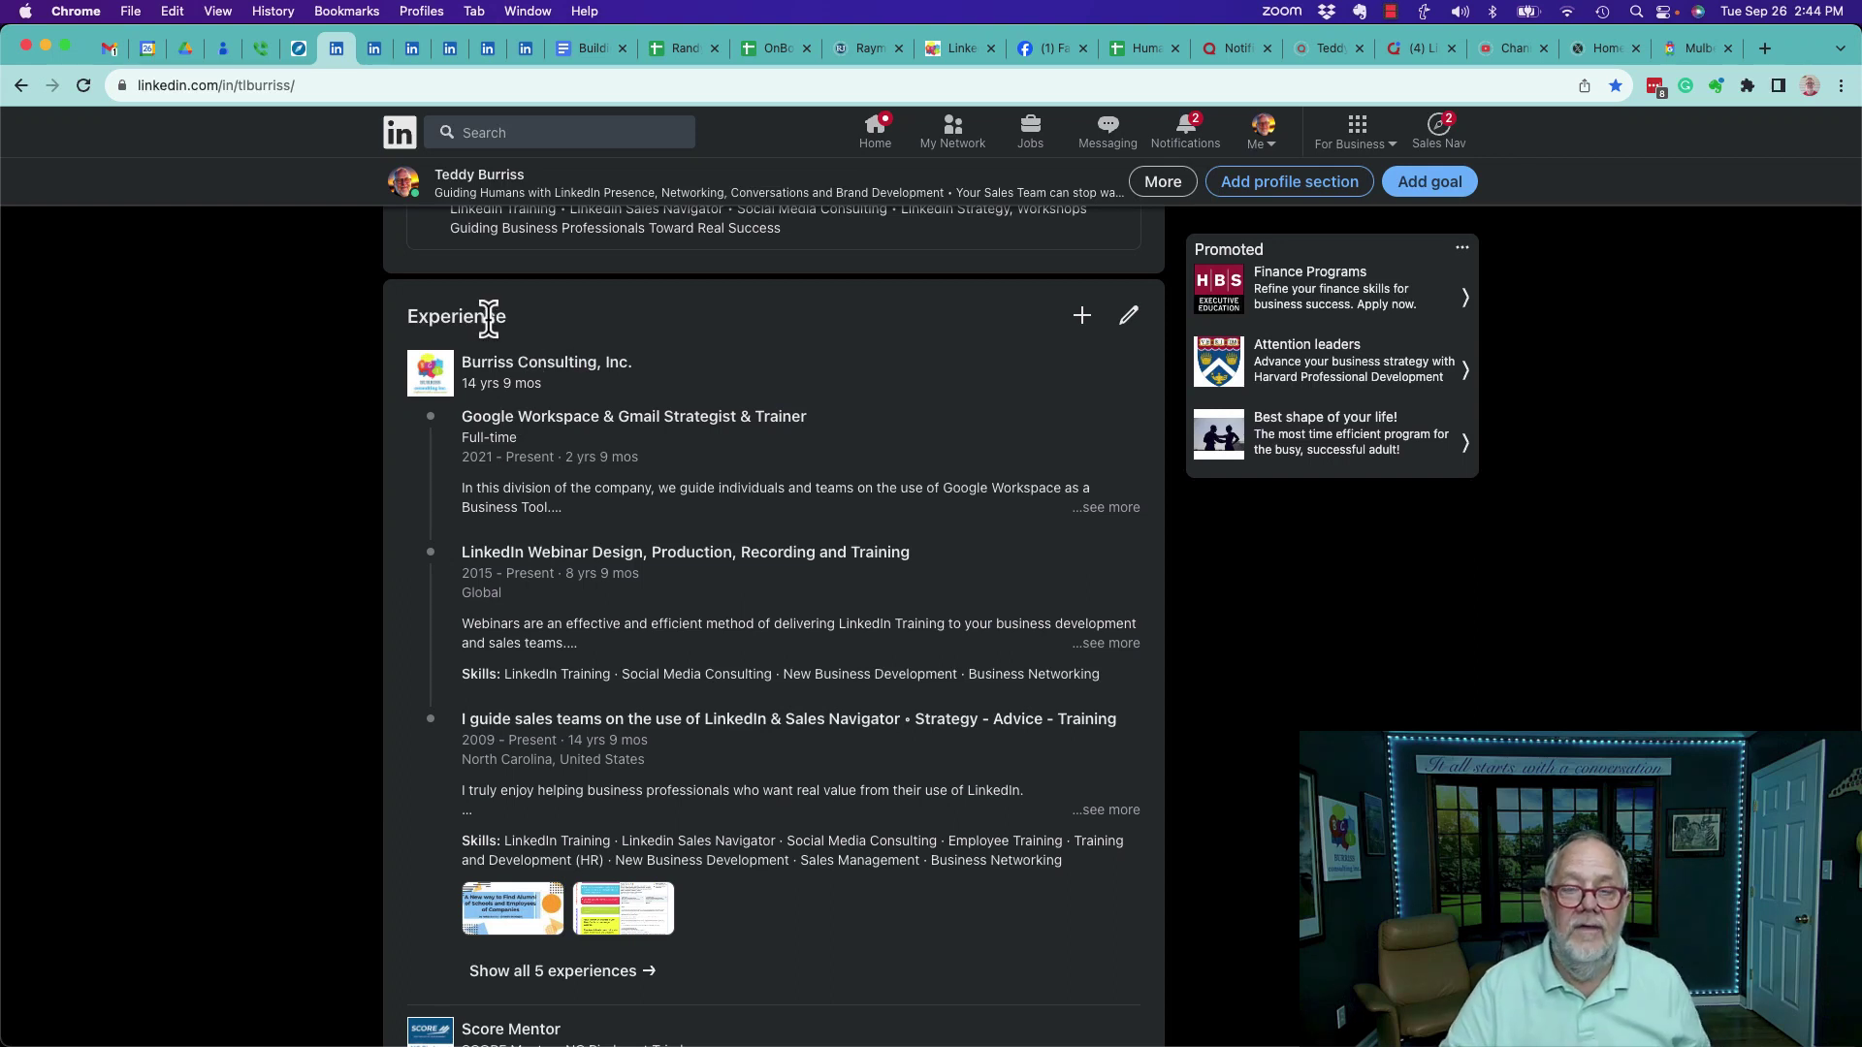
pyautogui.scroll(-4, 785, 773)
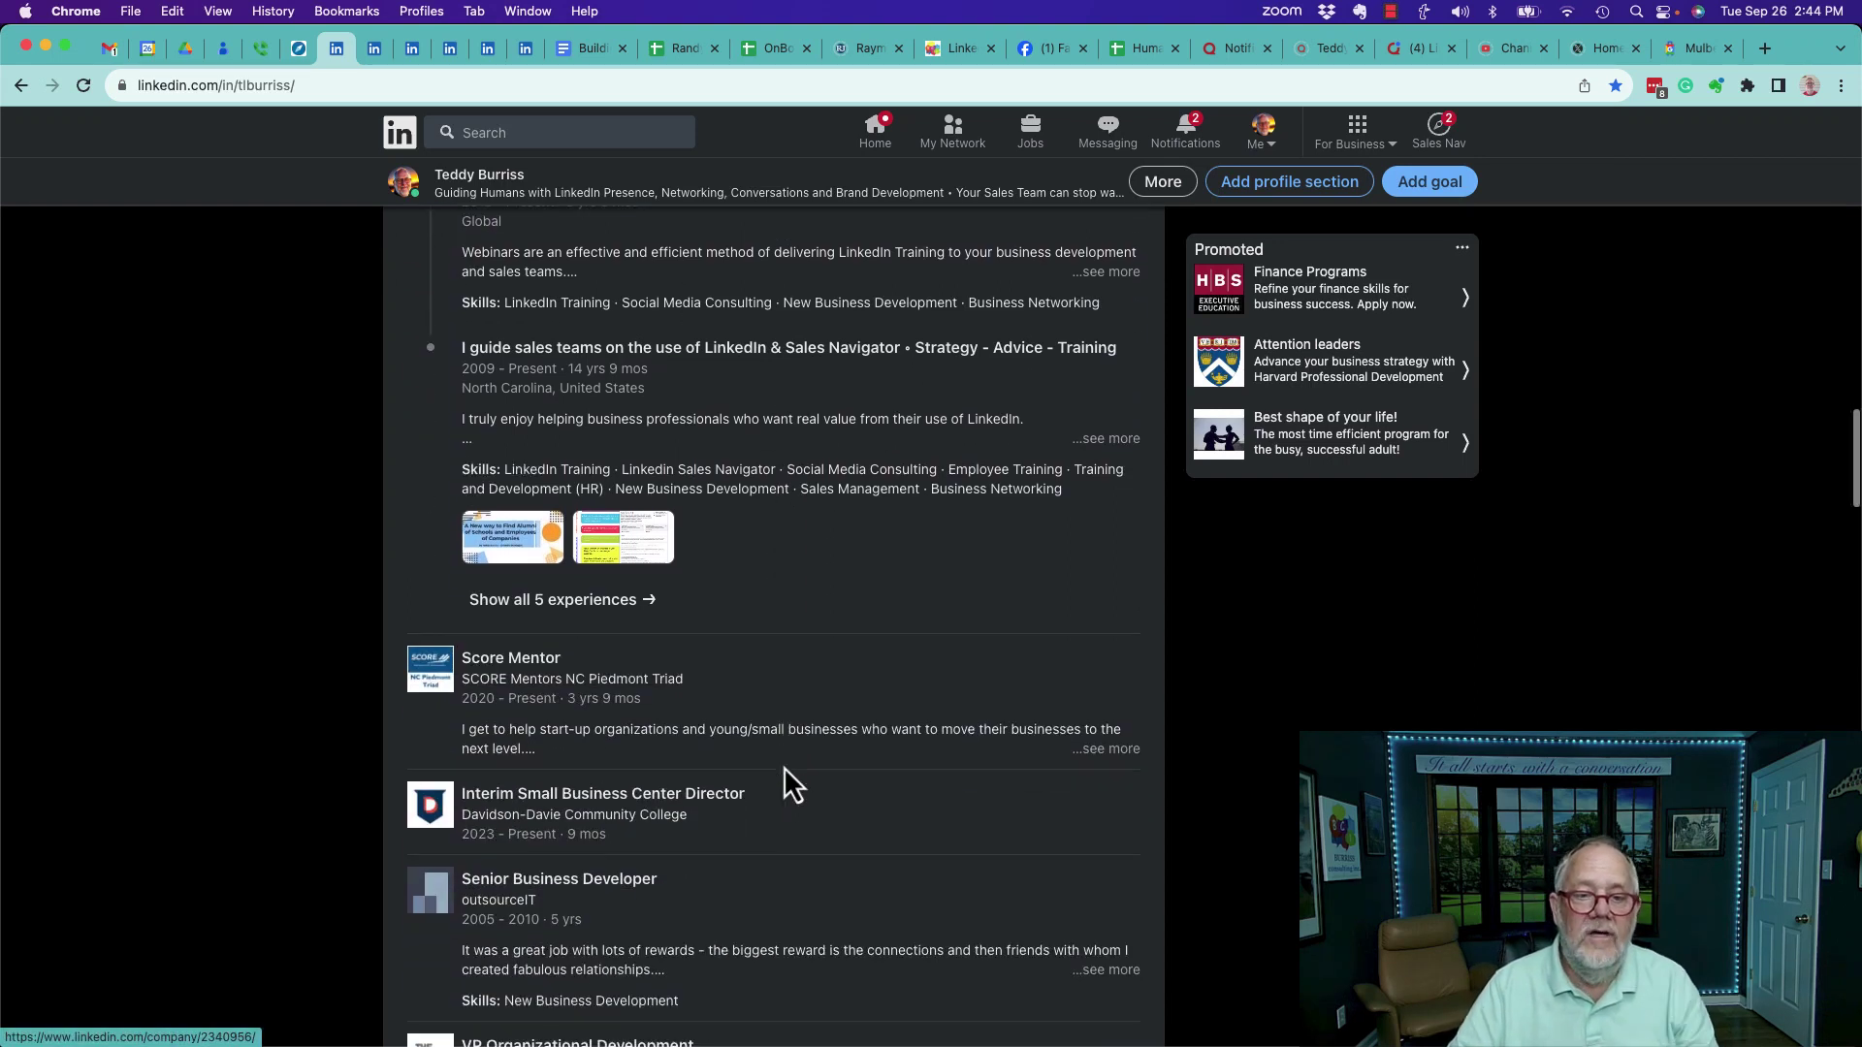
# Open the SCORE Mentors NC Piedmont Triad company page from the Score Mentor position and view its home section and name.
pyautogui.click(432, 676)
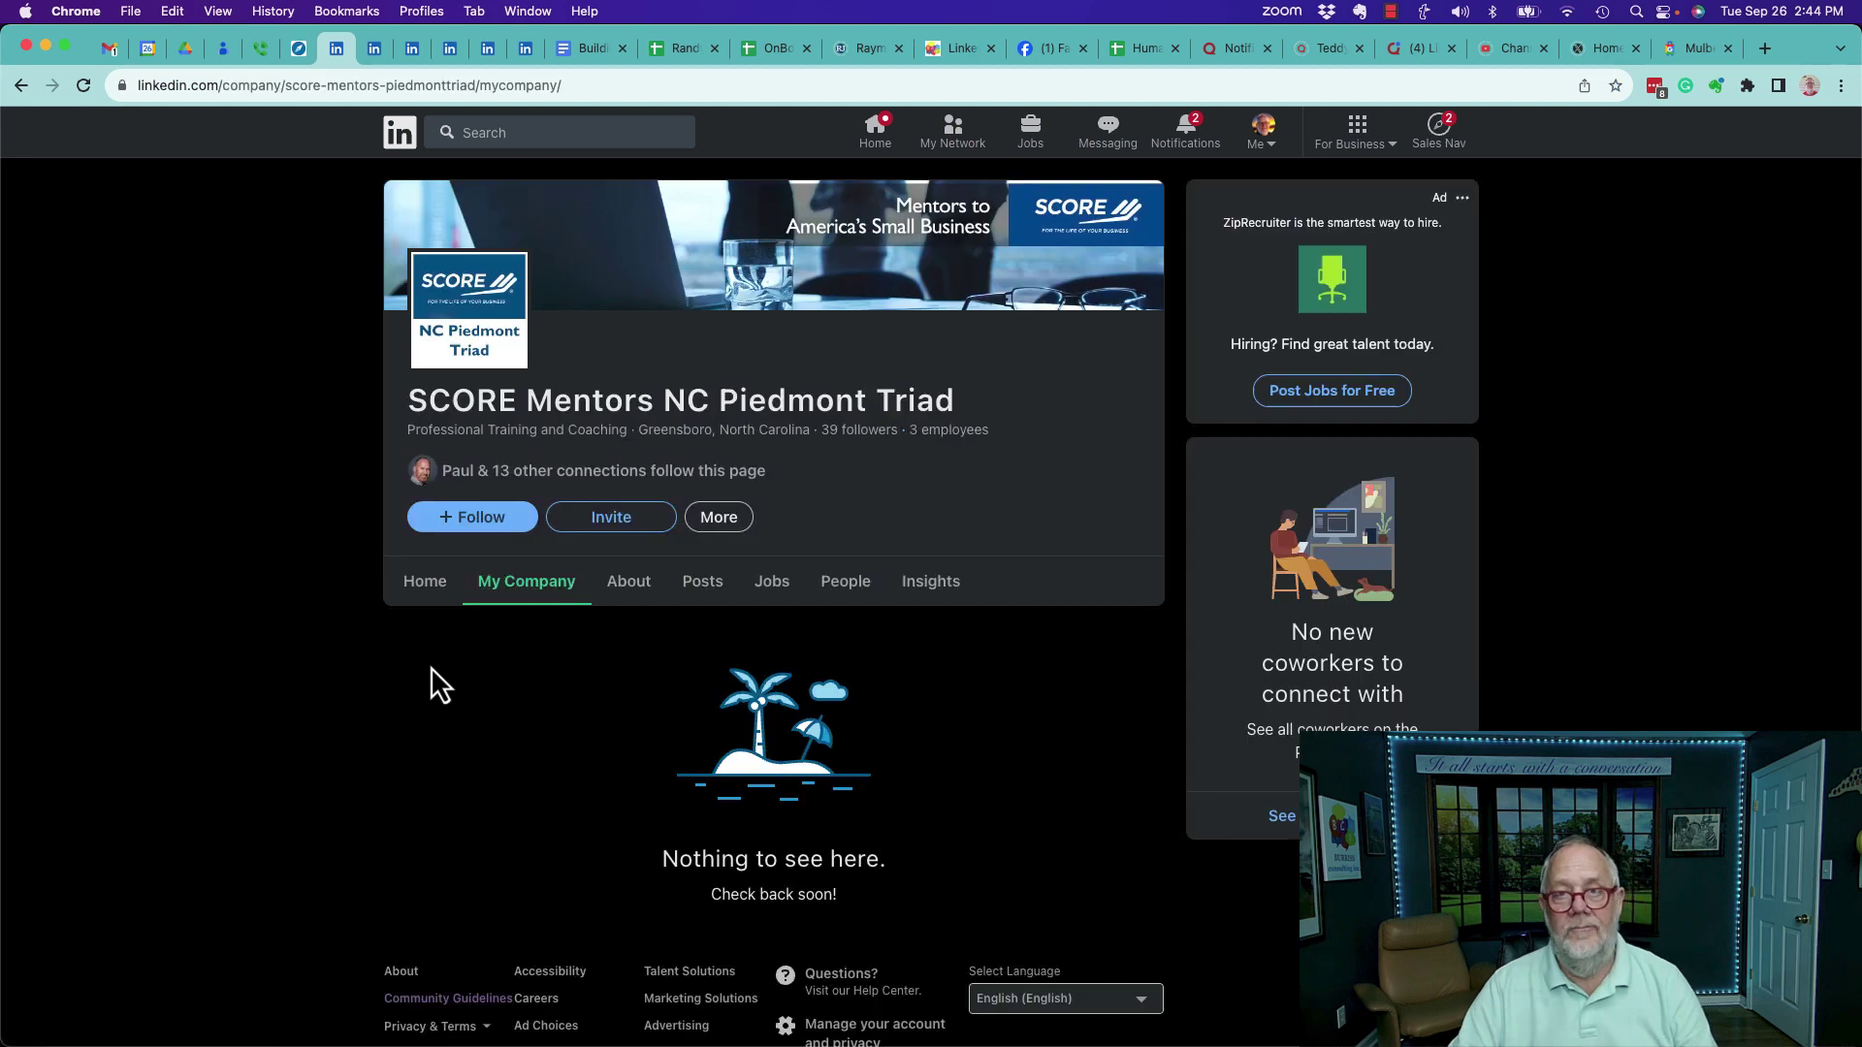
pyautogui.click(420, 592)
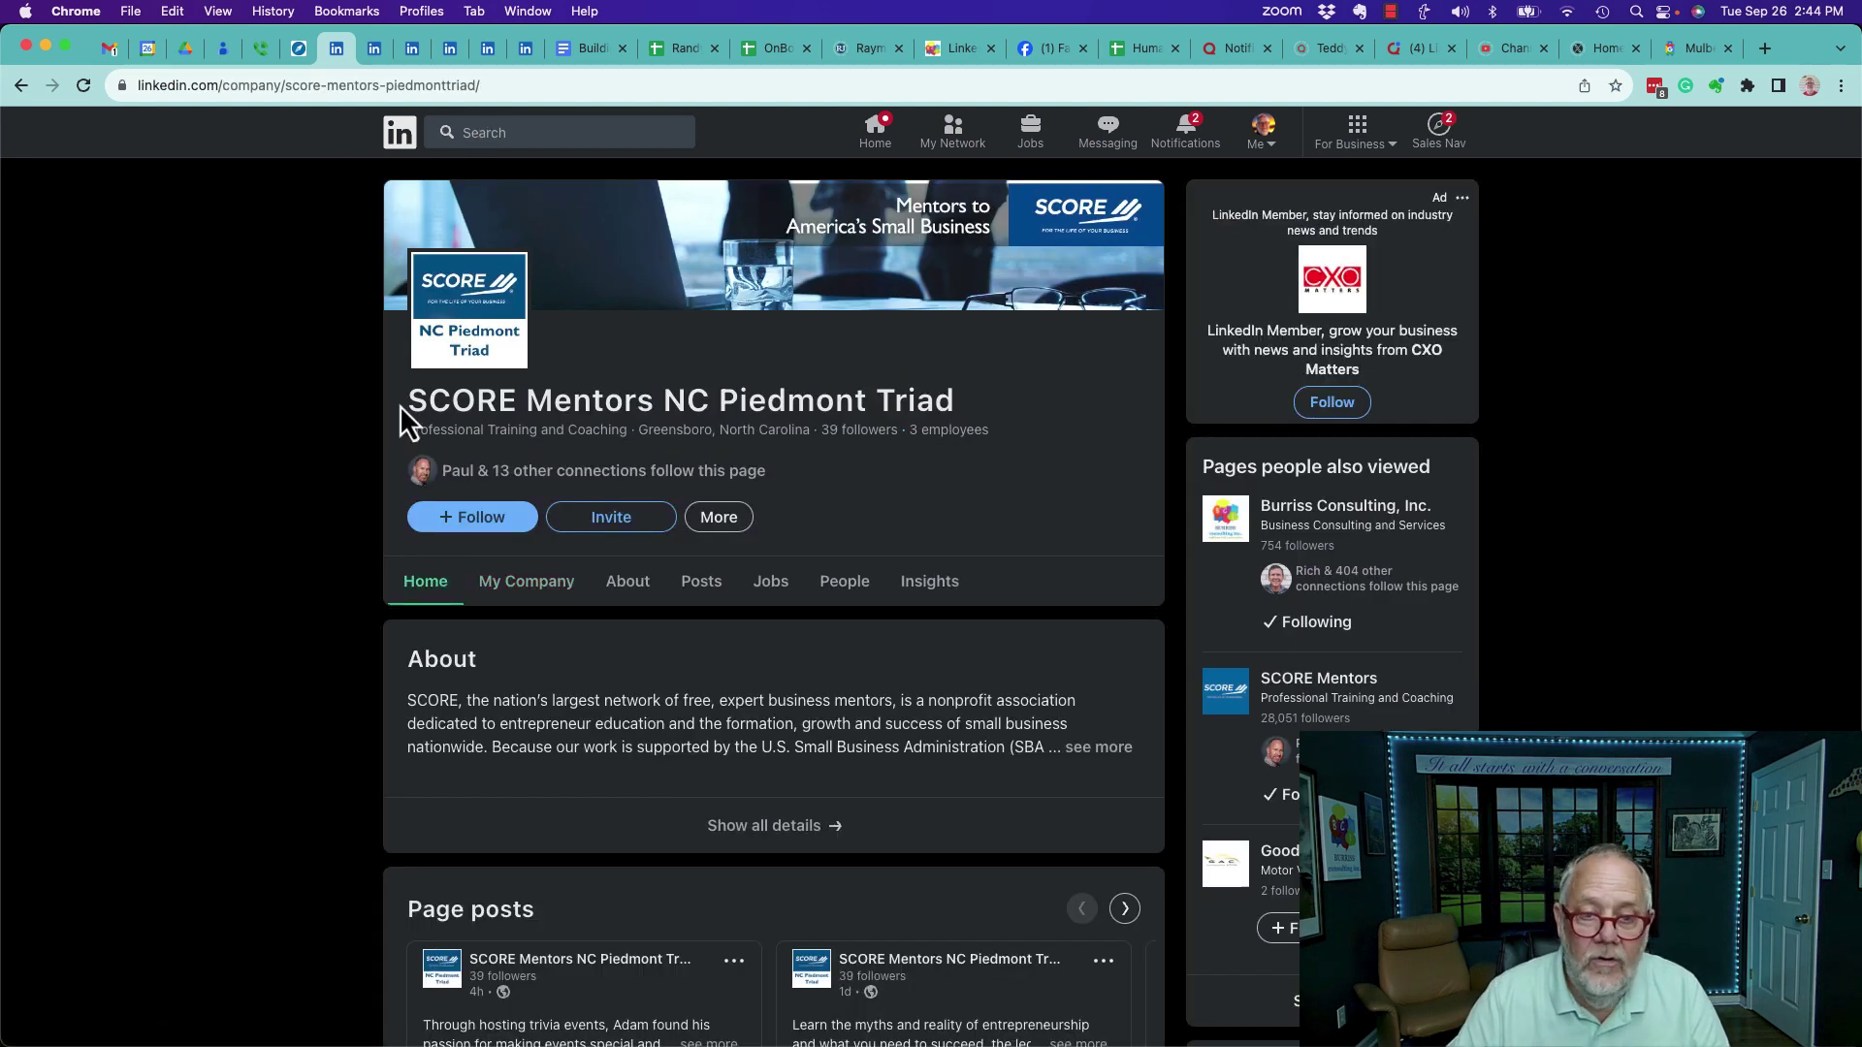
pyautogui.moveTo(405, 401); pyautogui.dragTo(945, 405)
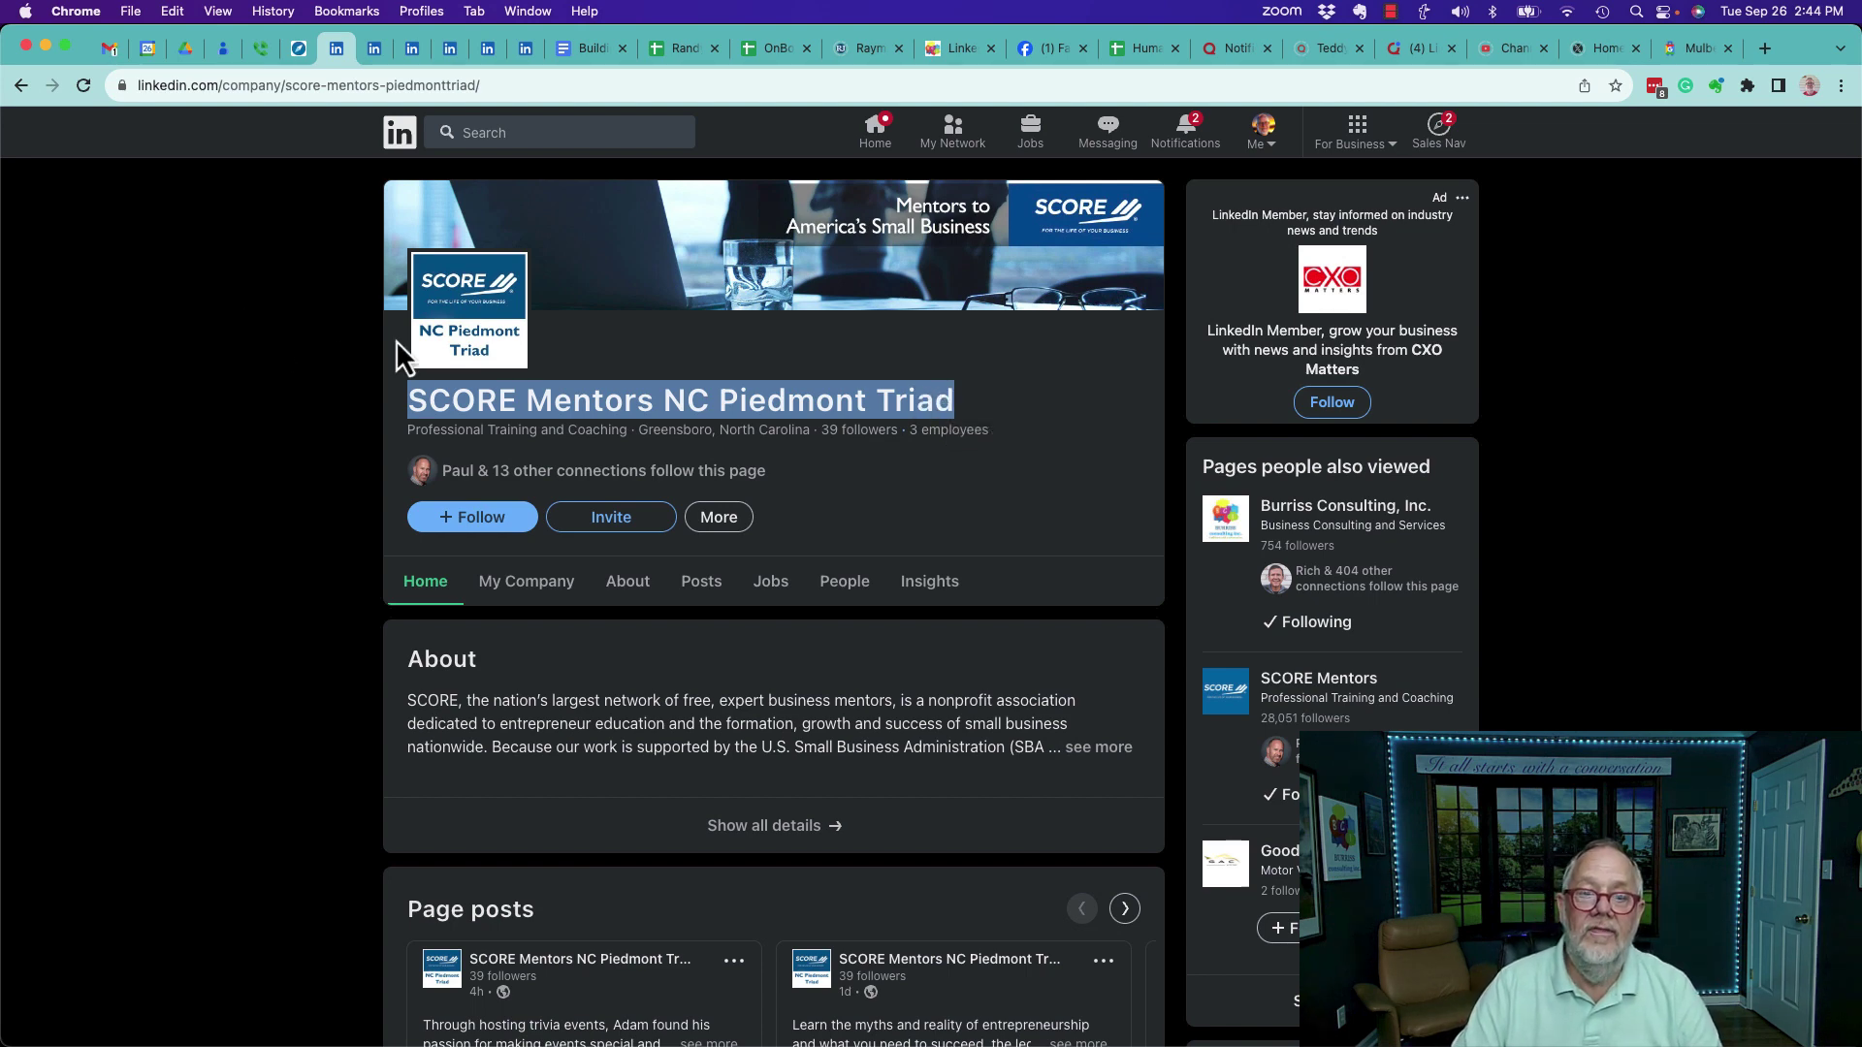
# Follow the SCORE Mentors NC Piedmont Triad page and set its notifications to all new posts.
pyautogui.click(479, 532)
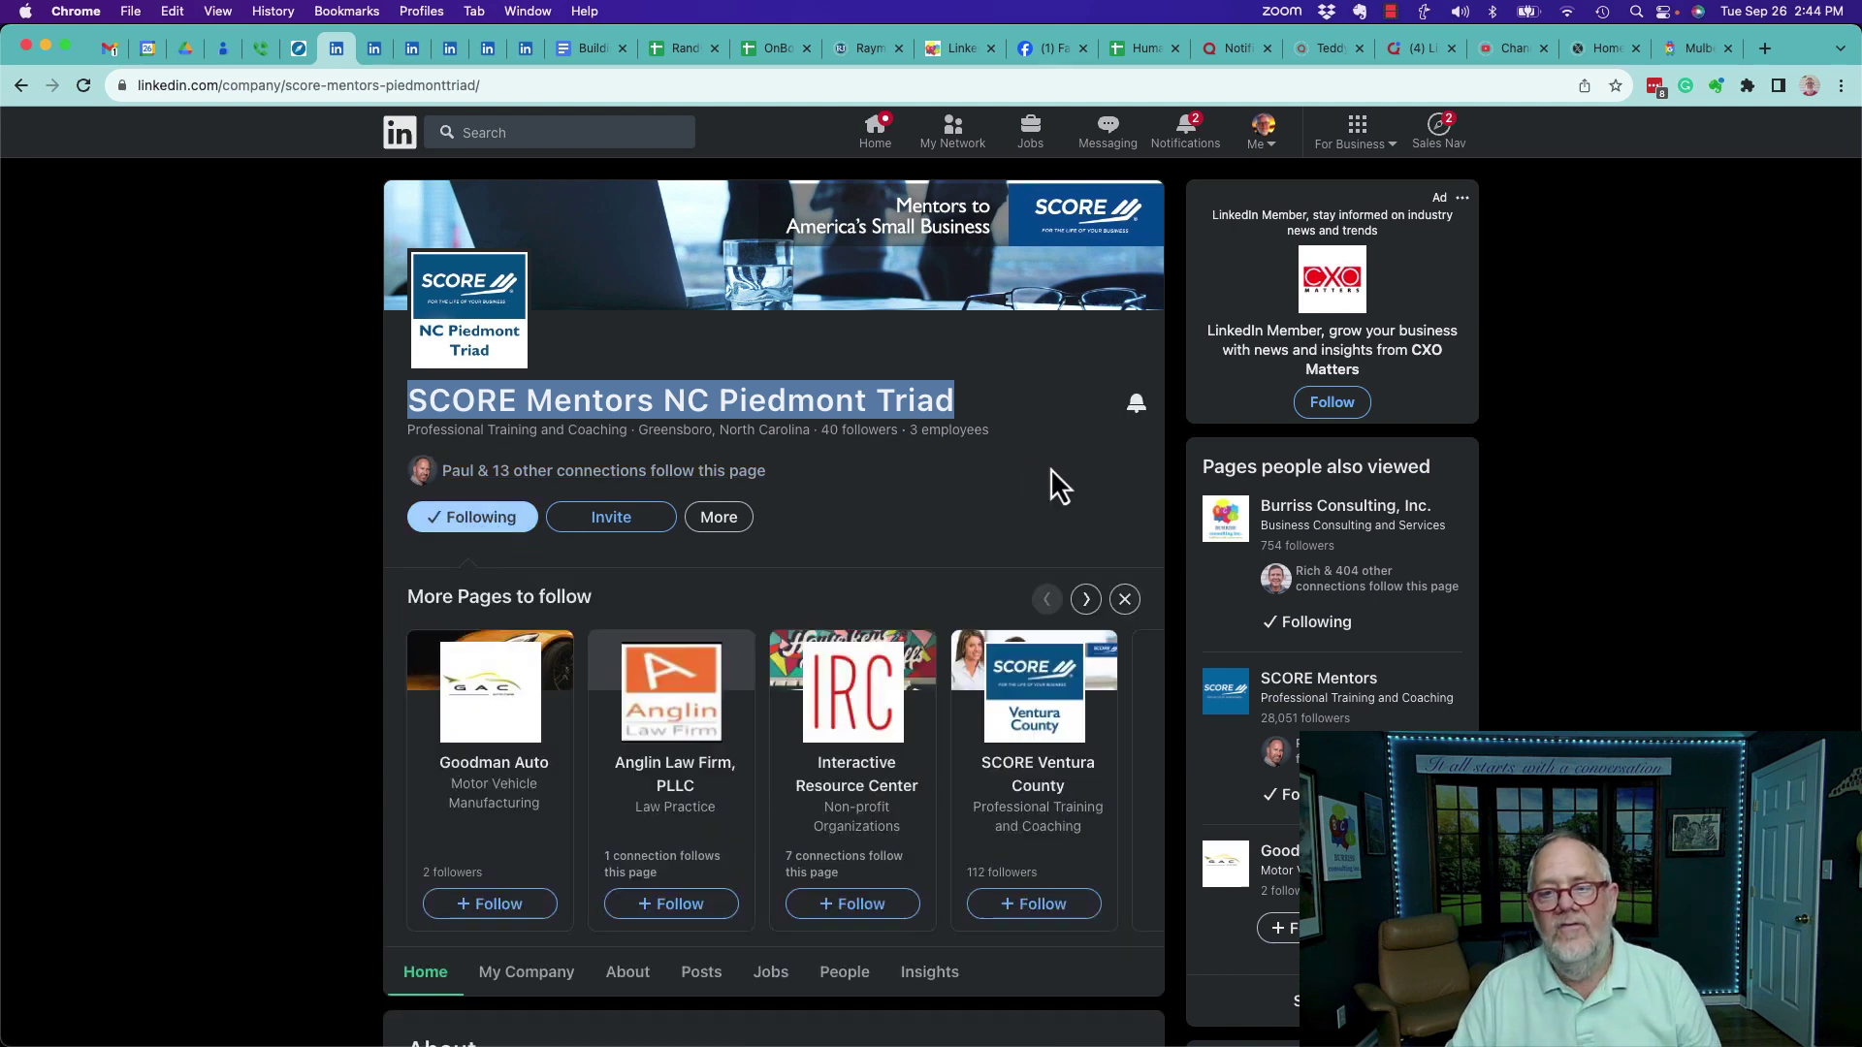
pyautogui.click(1137, 405)
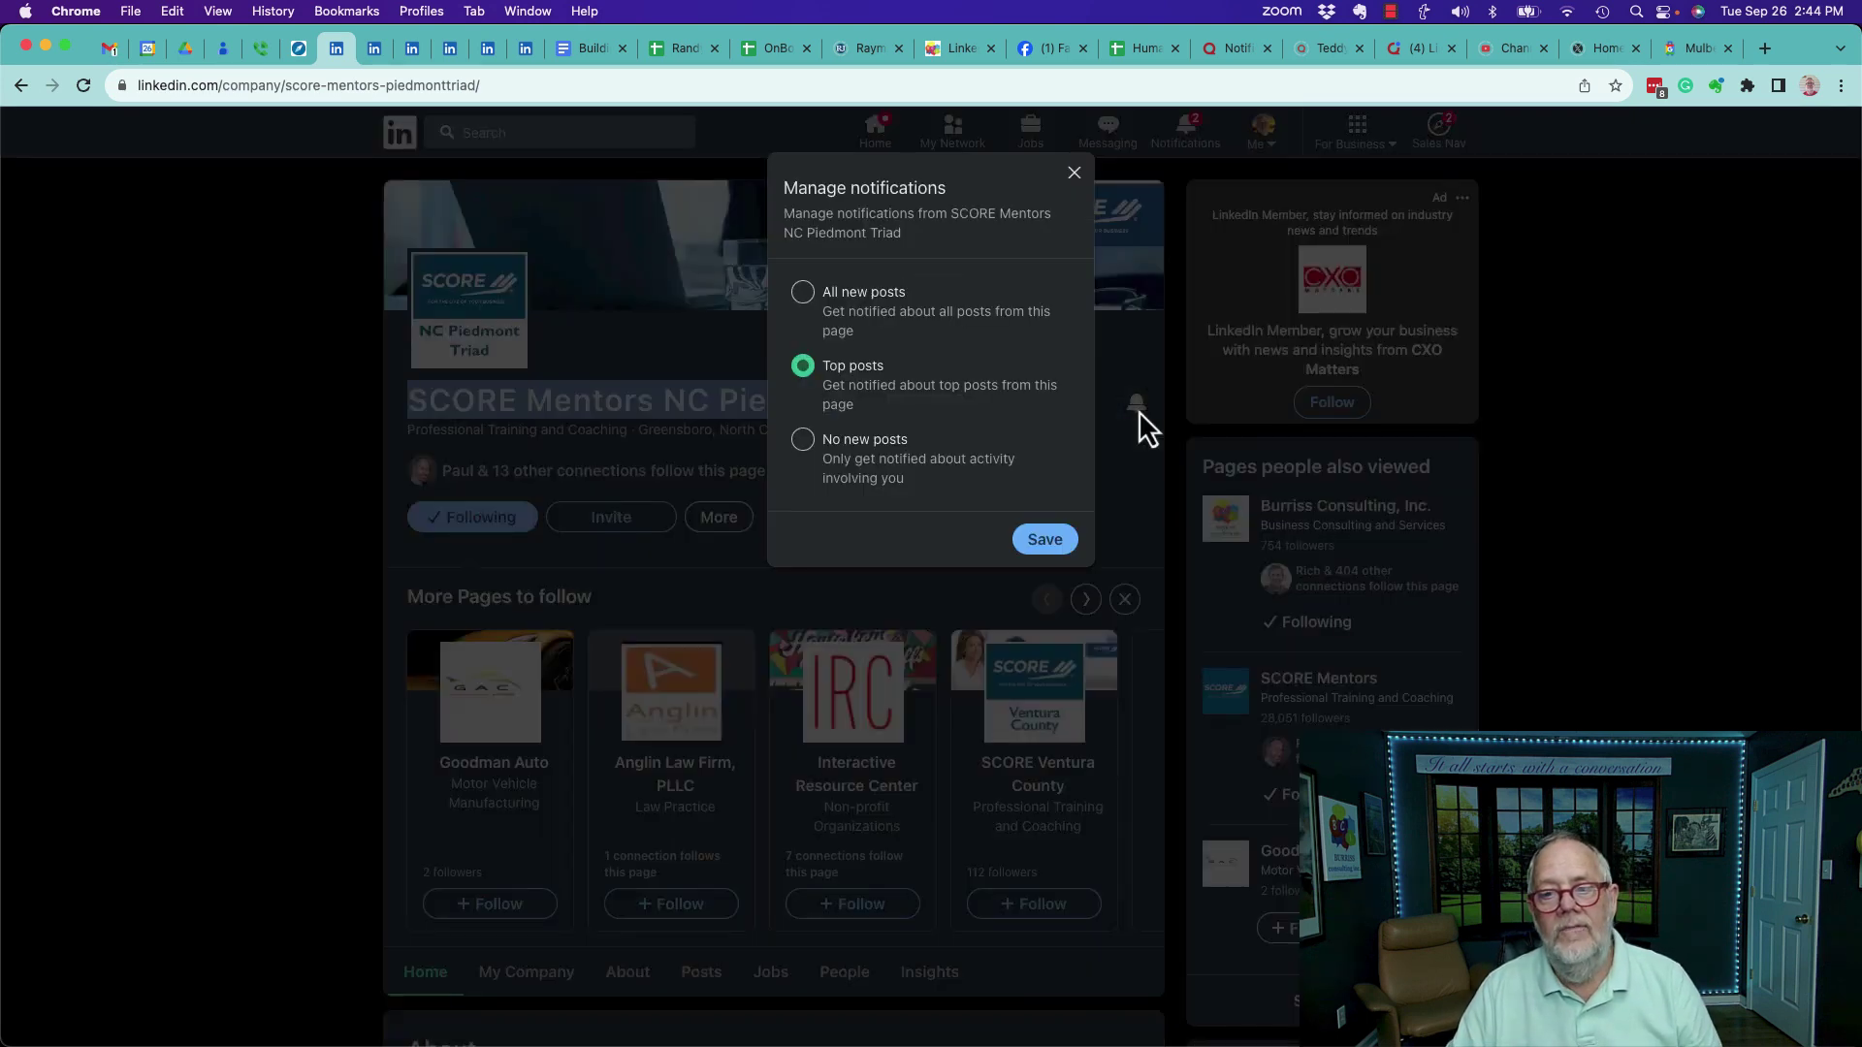
pyautogui.click(804, 293)
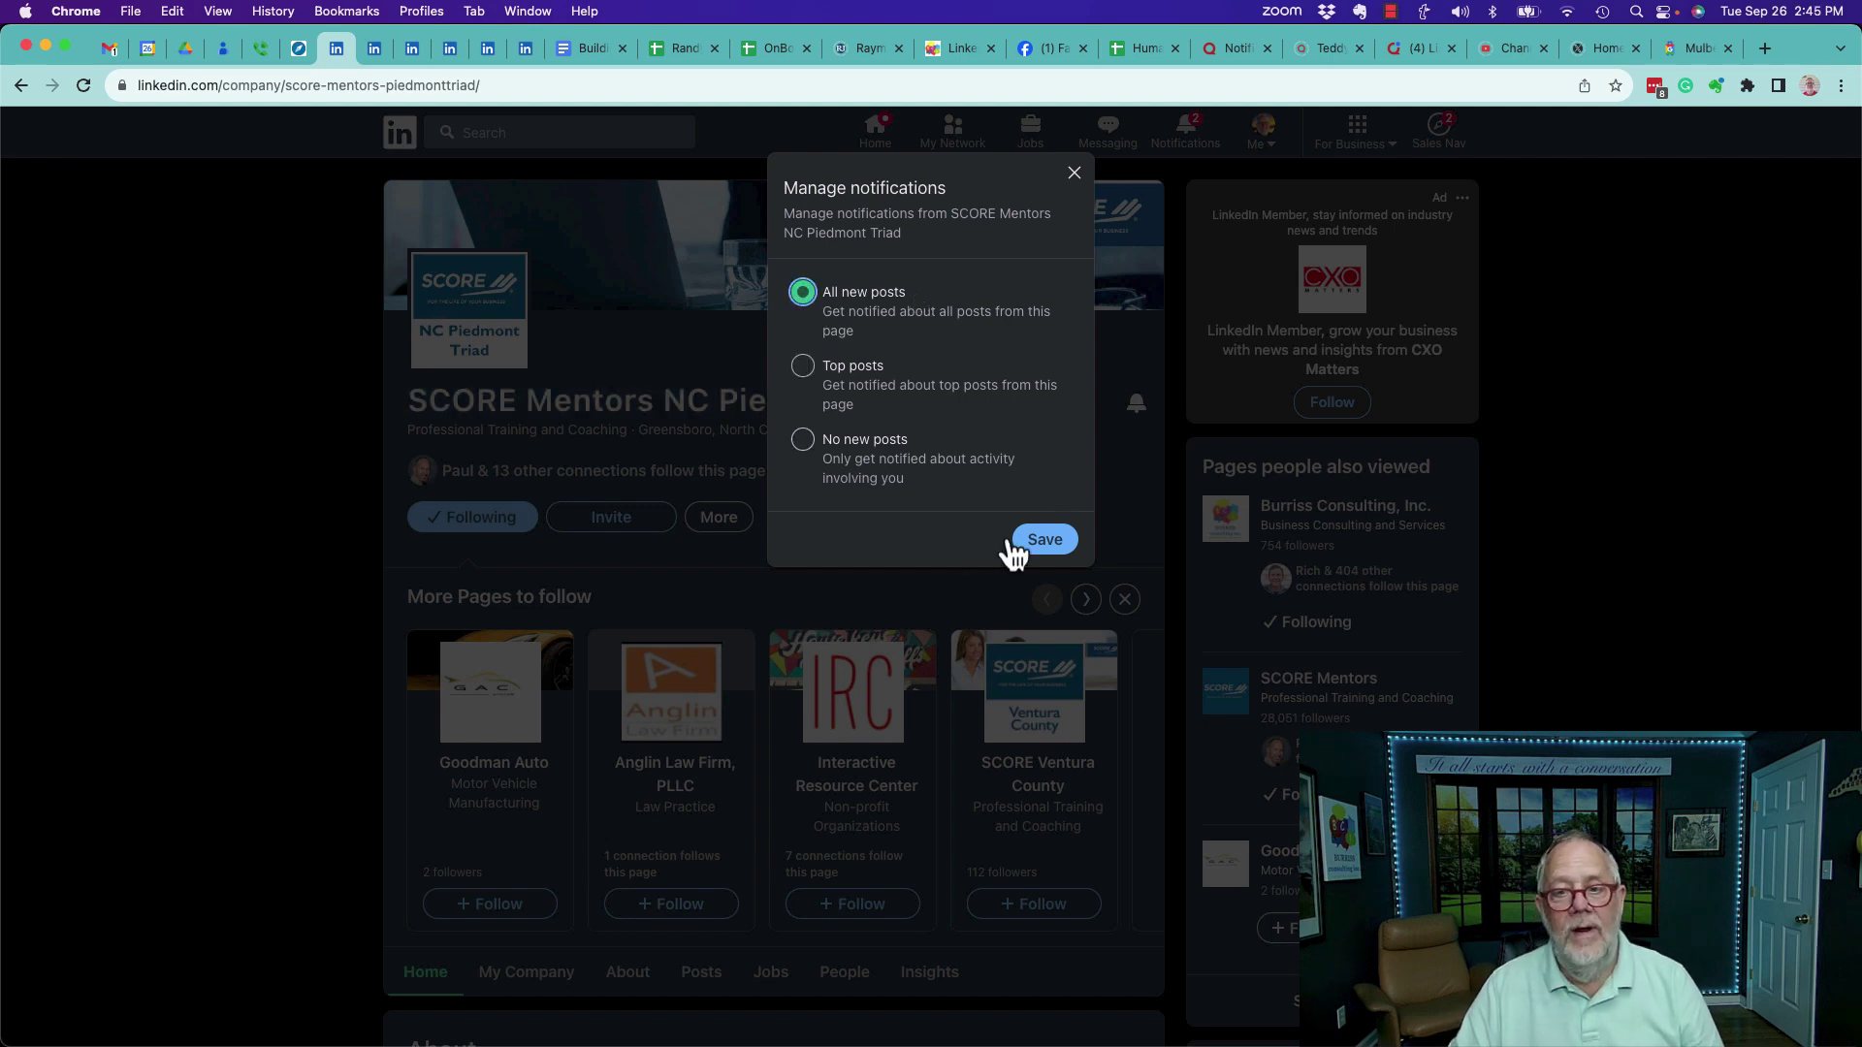
pyautogui.click(1042, 542)
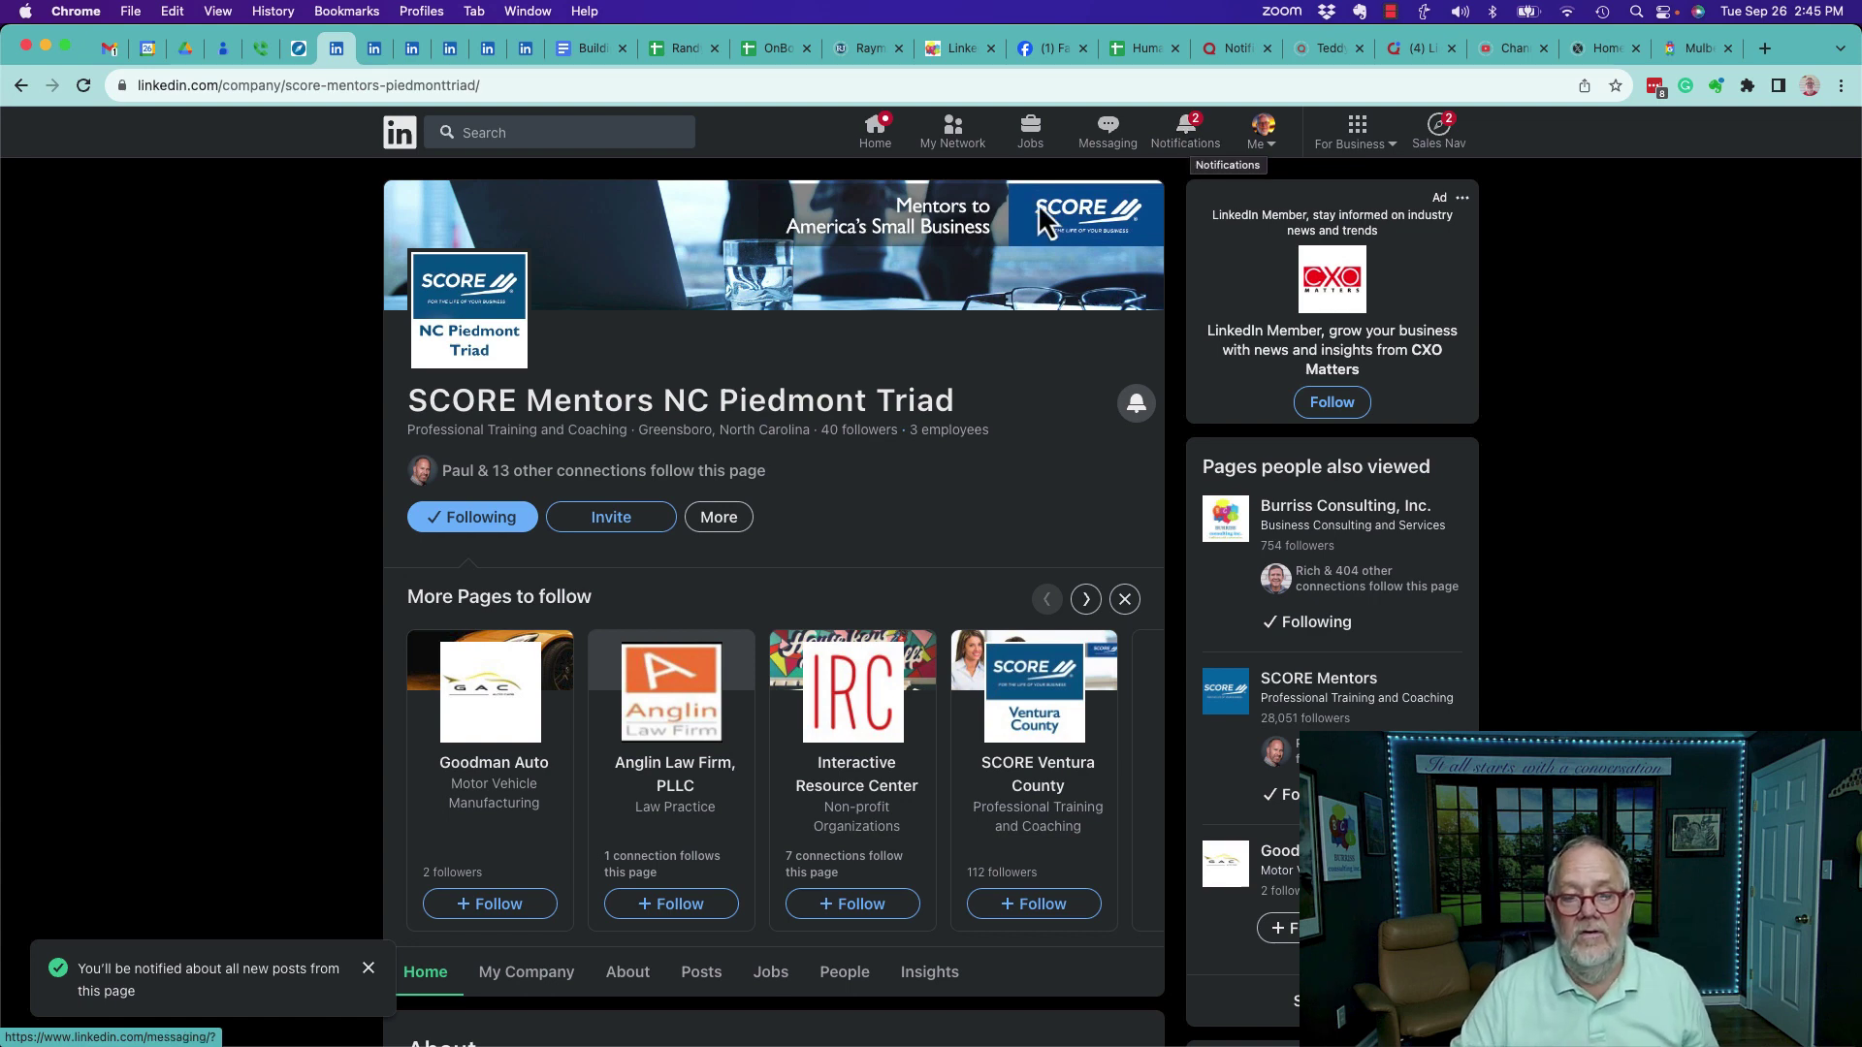
# View the company page's full list of posts and examine the first video post and its reaction options.
pyautogui.scroll(-6, 805, 510)
pyautogui.scroll(-4, 805, 510)
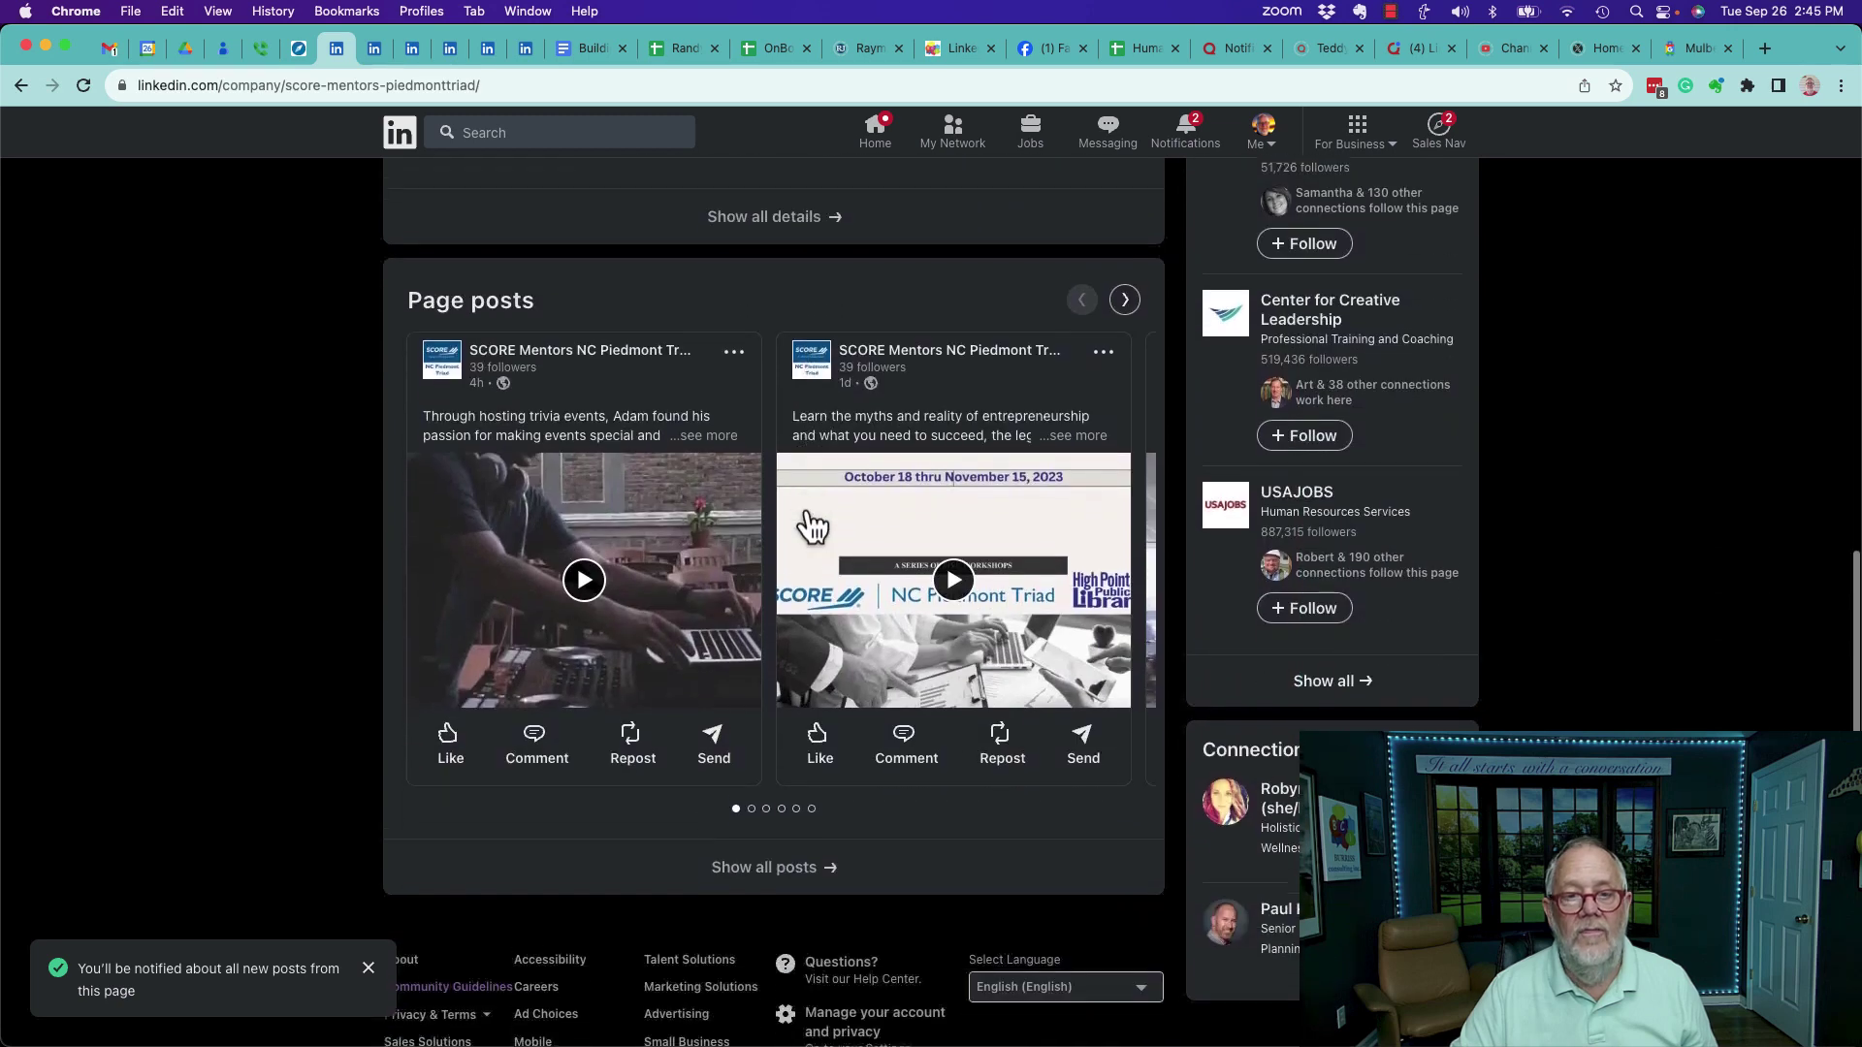
pyautogui.scroll(4, 815, 528)
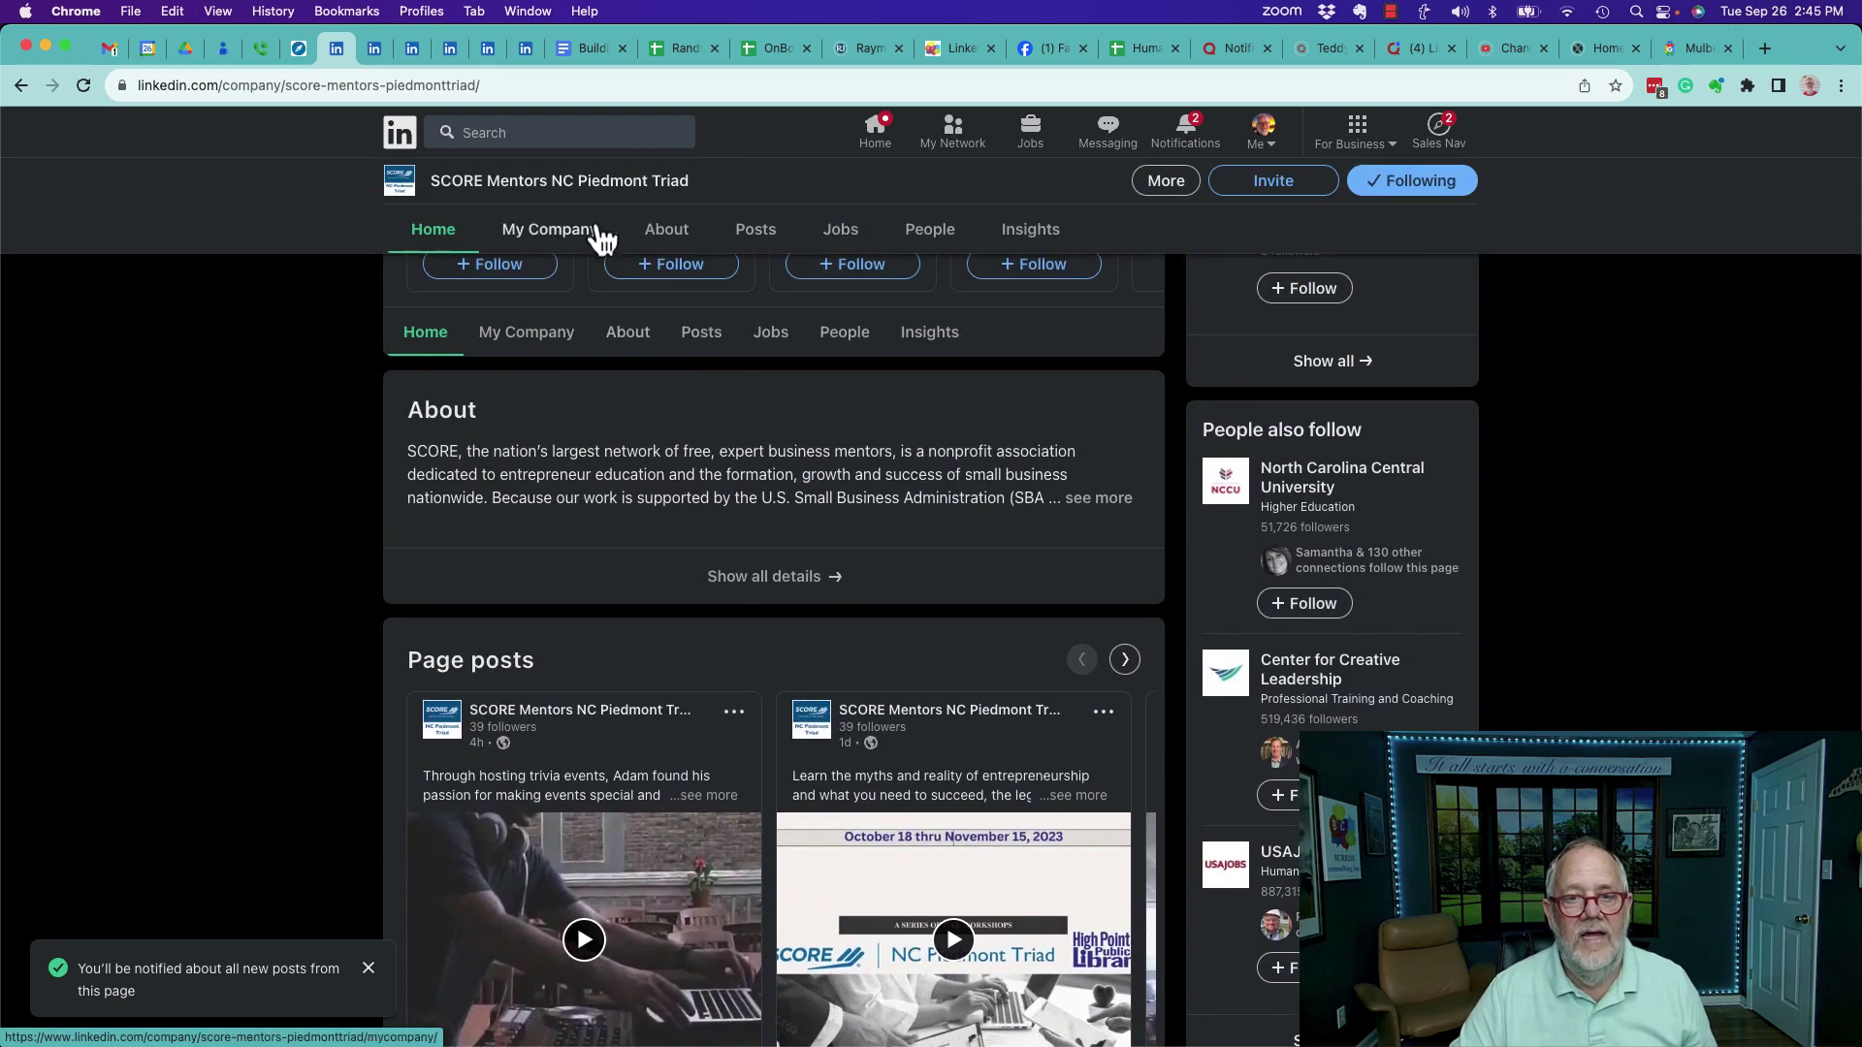
pyautogui.click(759, 232)
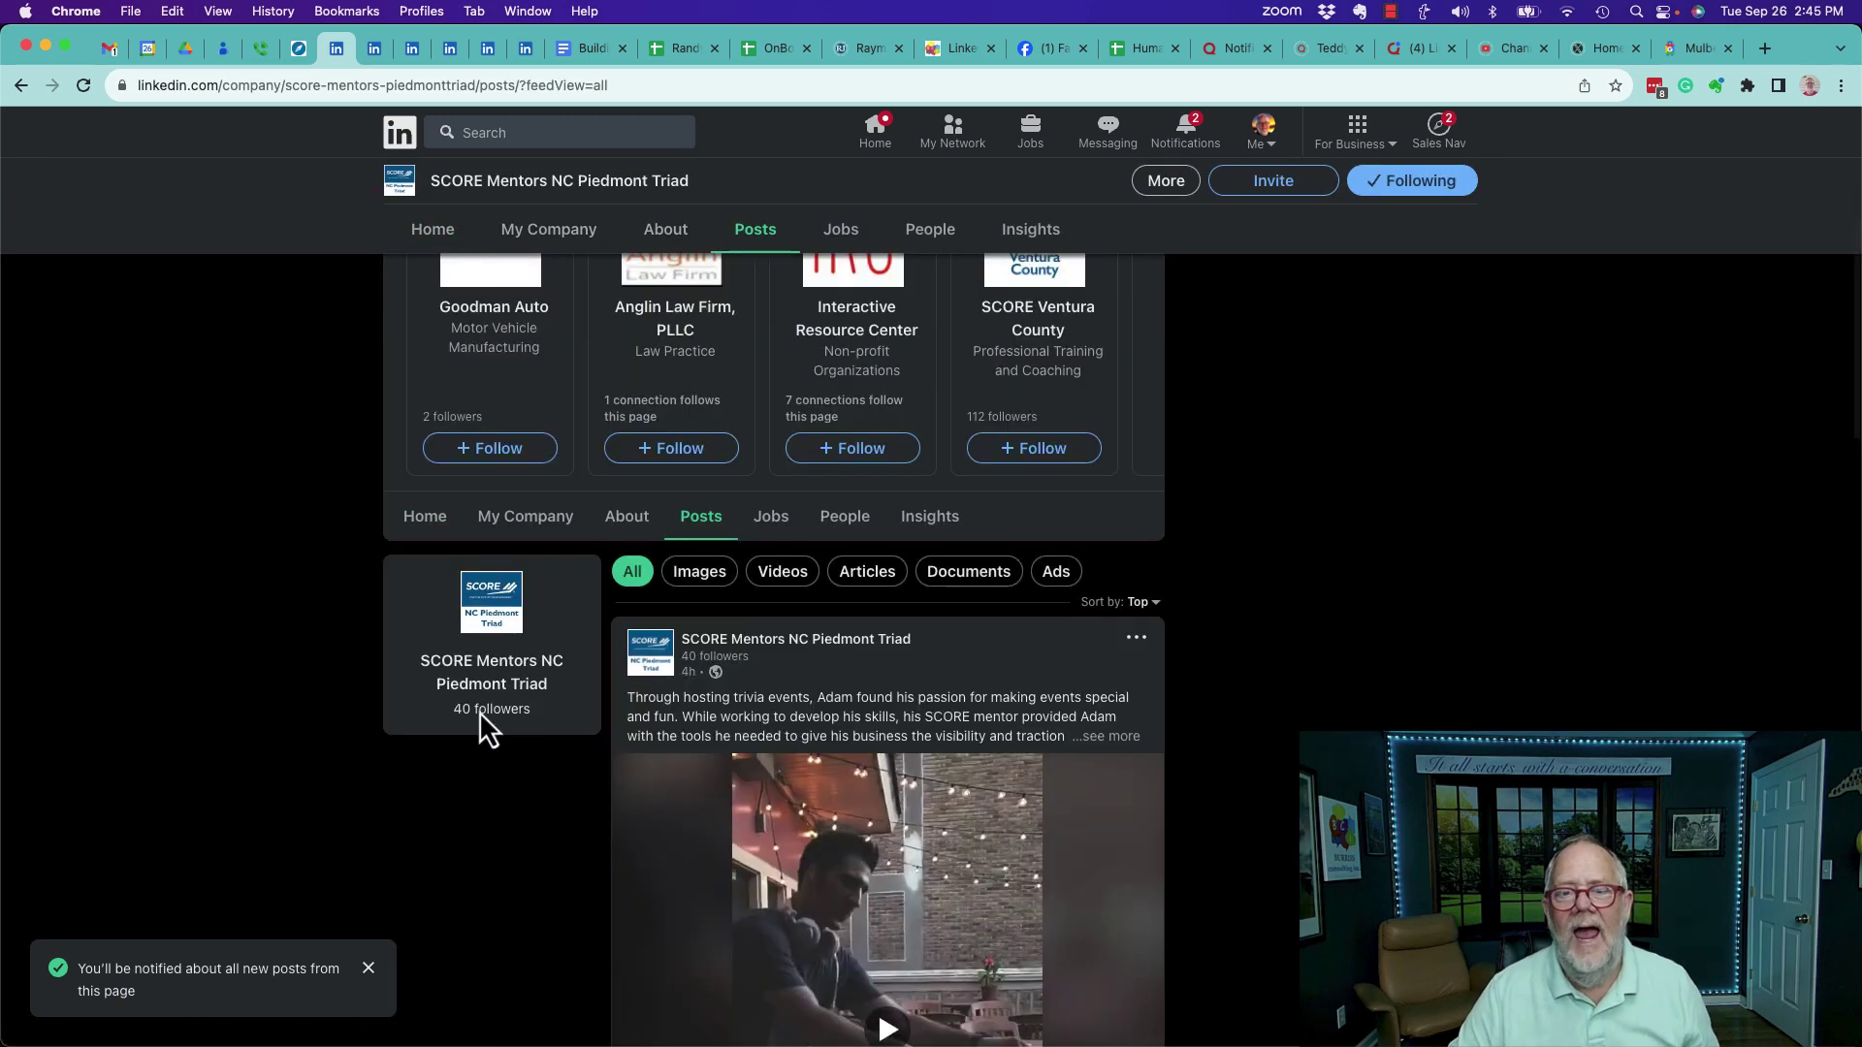
pyautogui.scroll(-3, 1008, 852)
pyautogui.scroll(-1, 1009, 851)
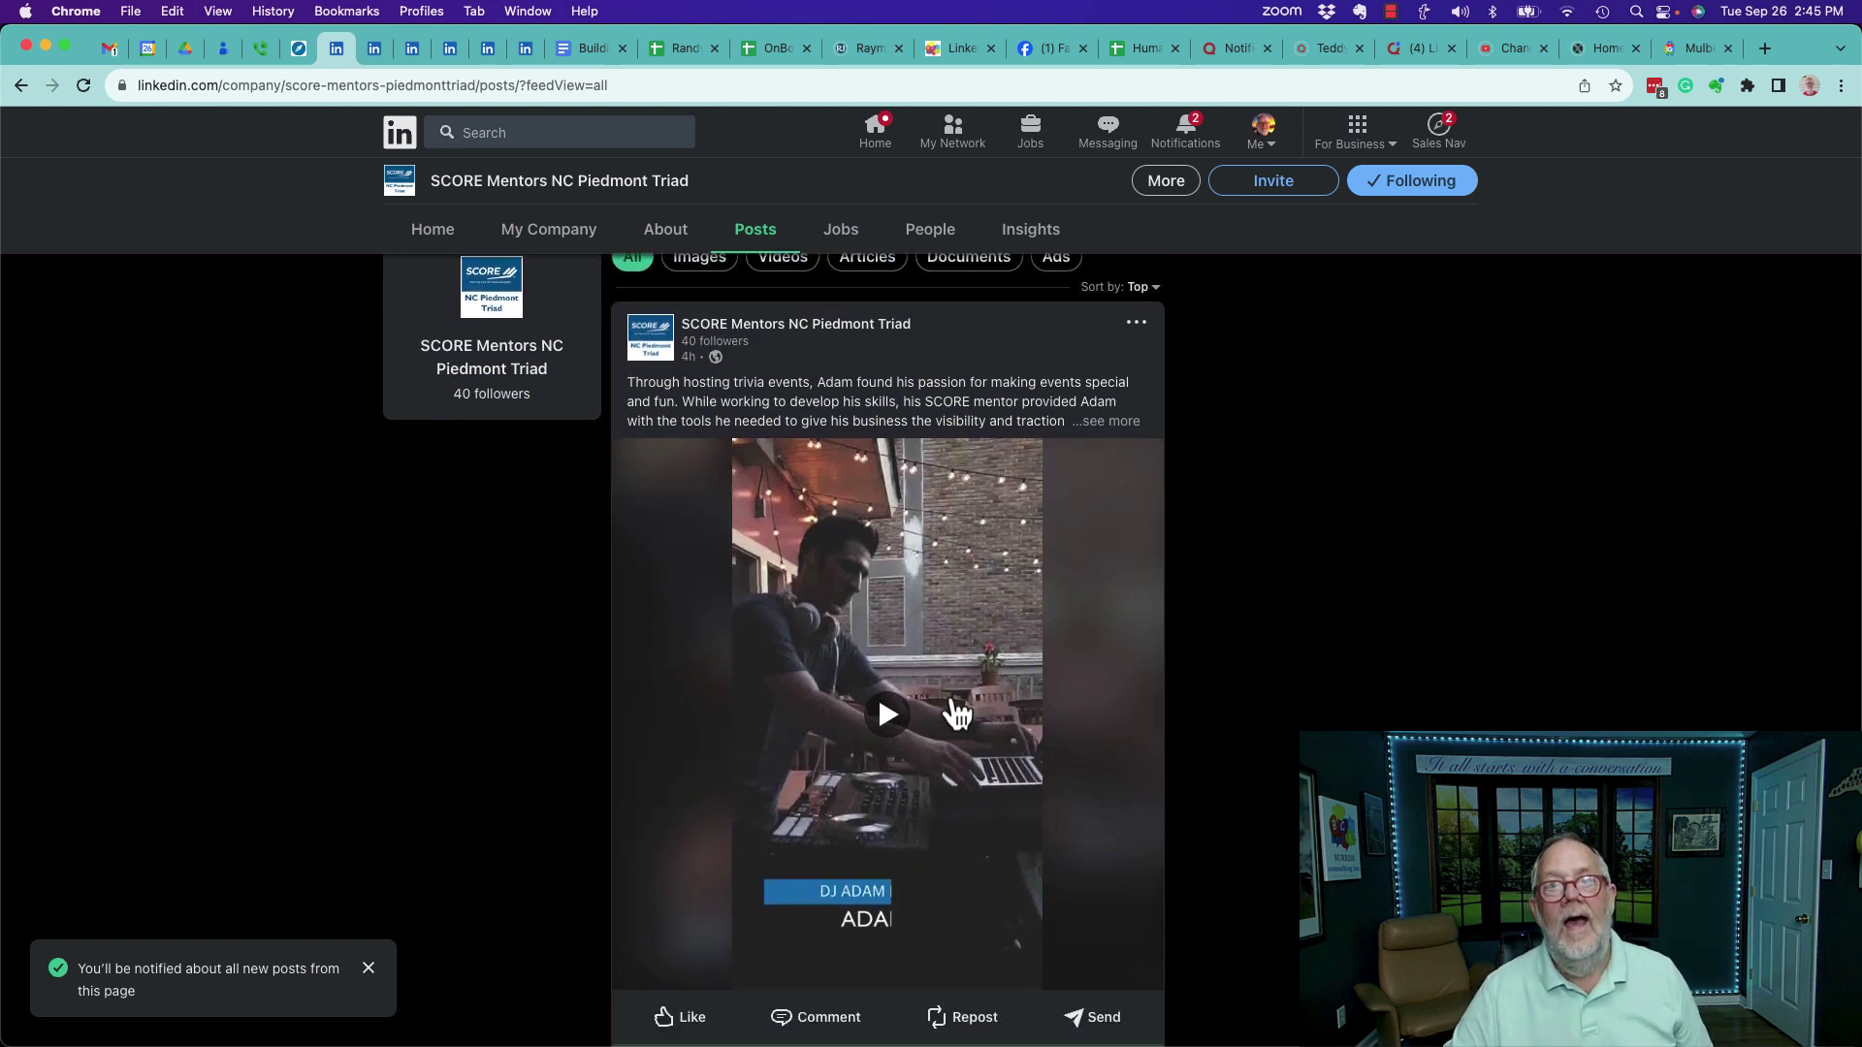
pyautogui.scroll(-2, 959, 715)
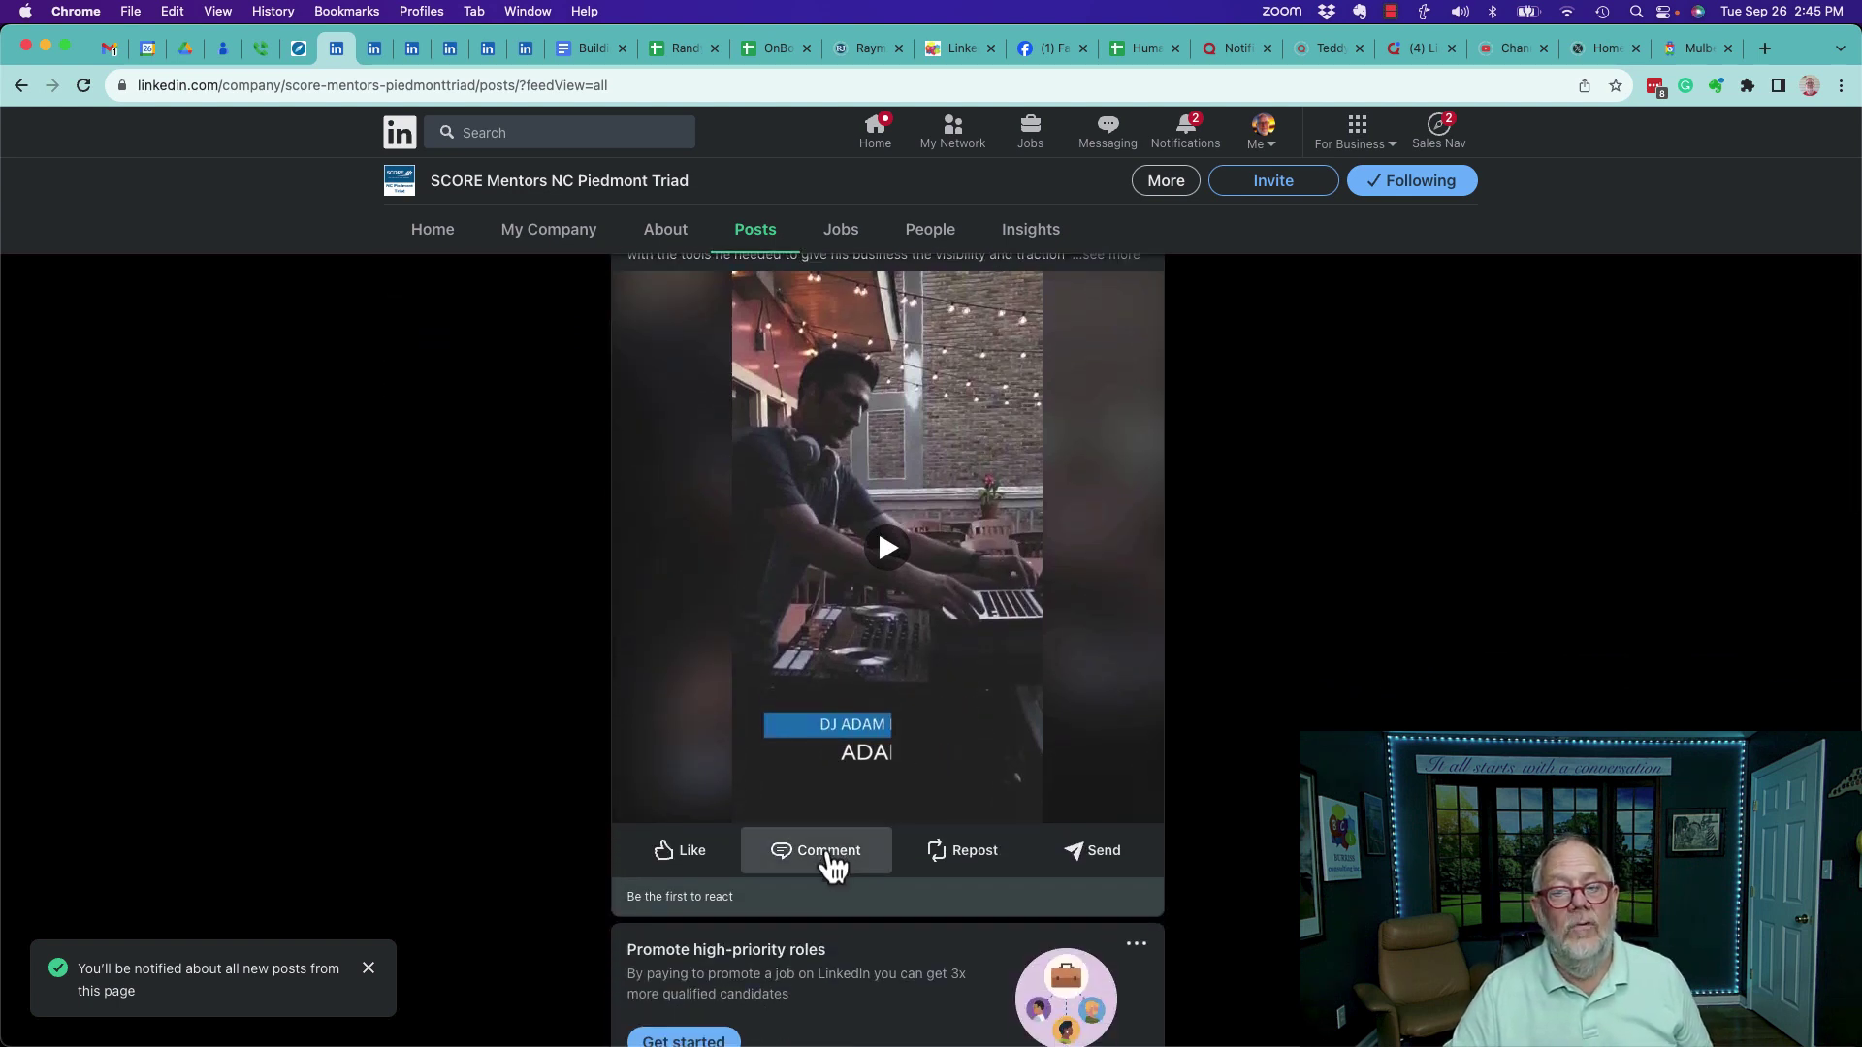